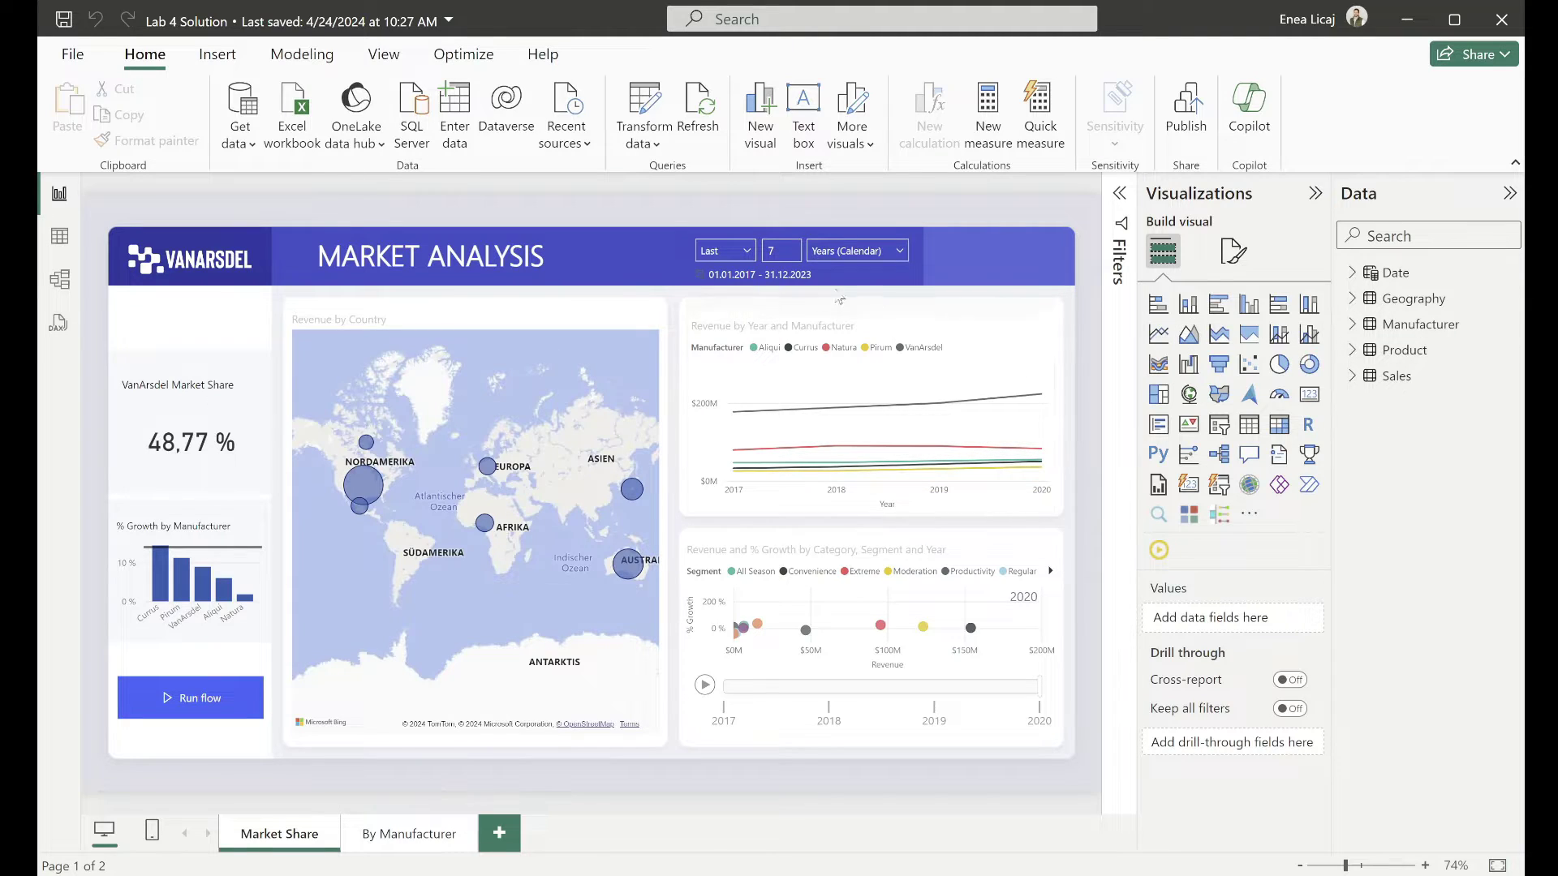
# Select the Run flow button on the Market Share page to examine its Power Automate data fields
pyautogui.click(154, 670)
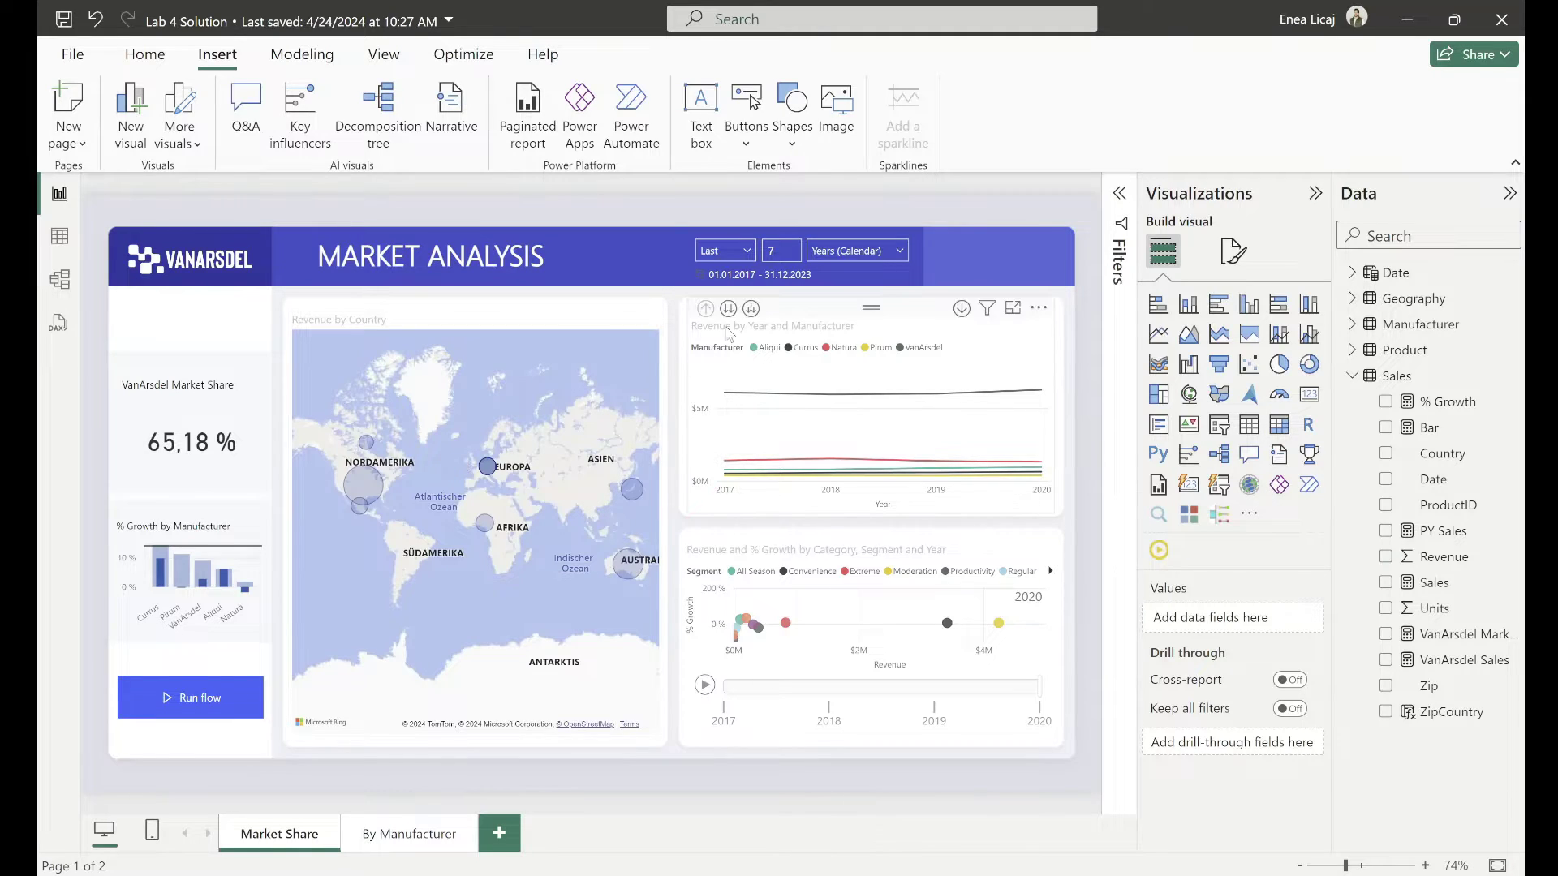
pyautogui.click(149, 668)
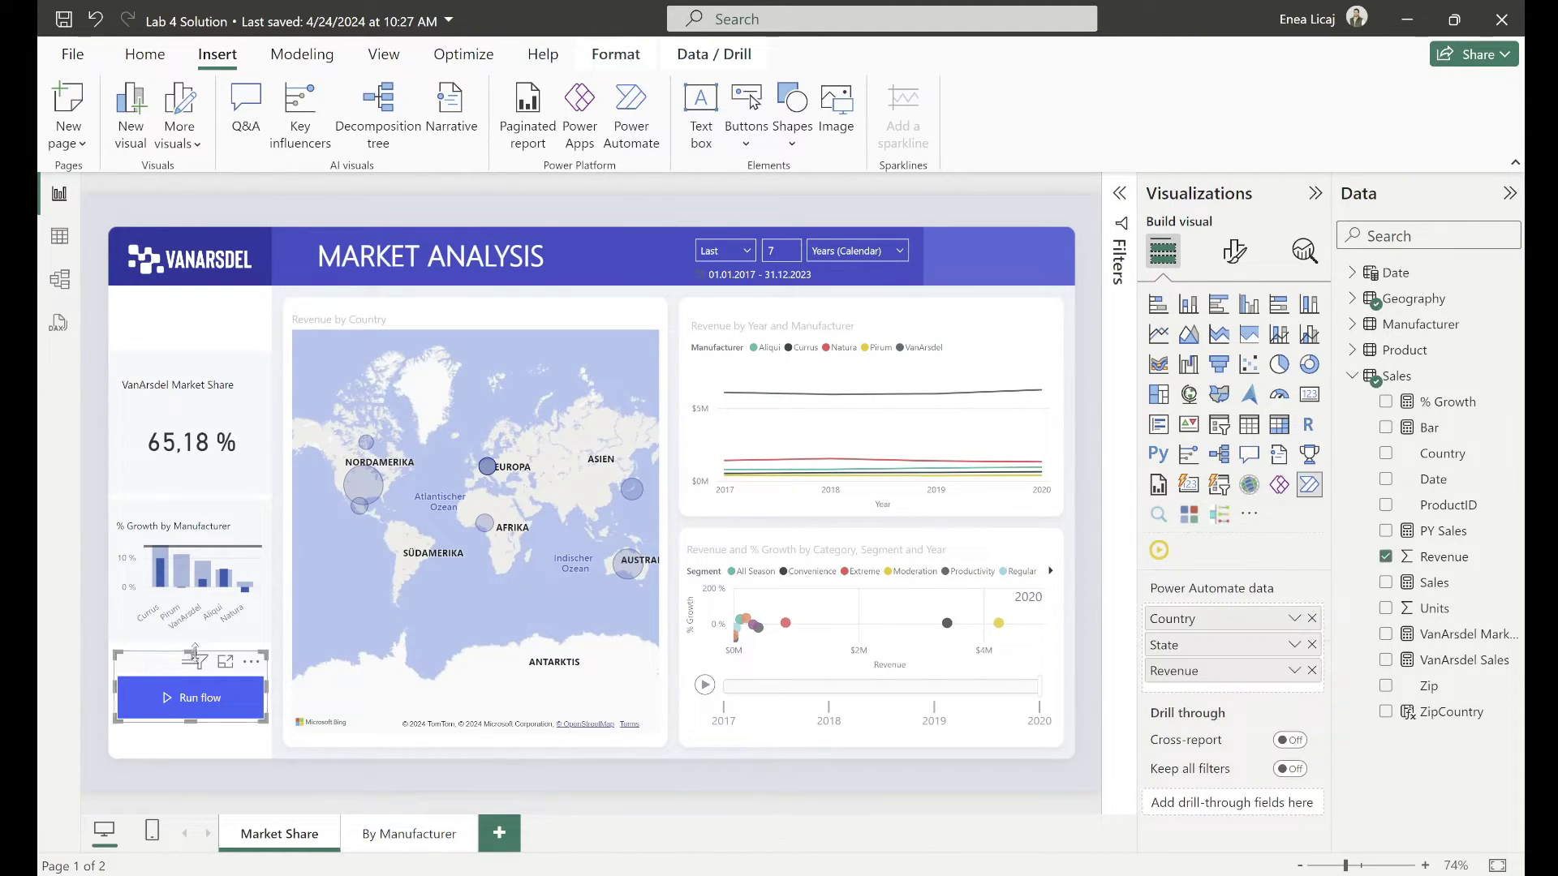
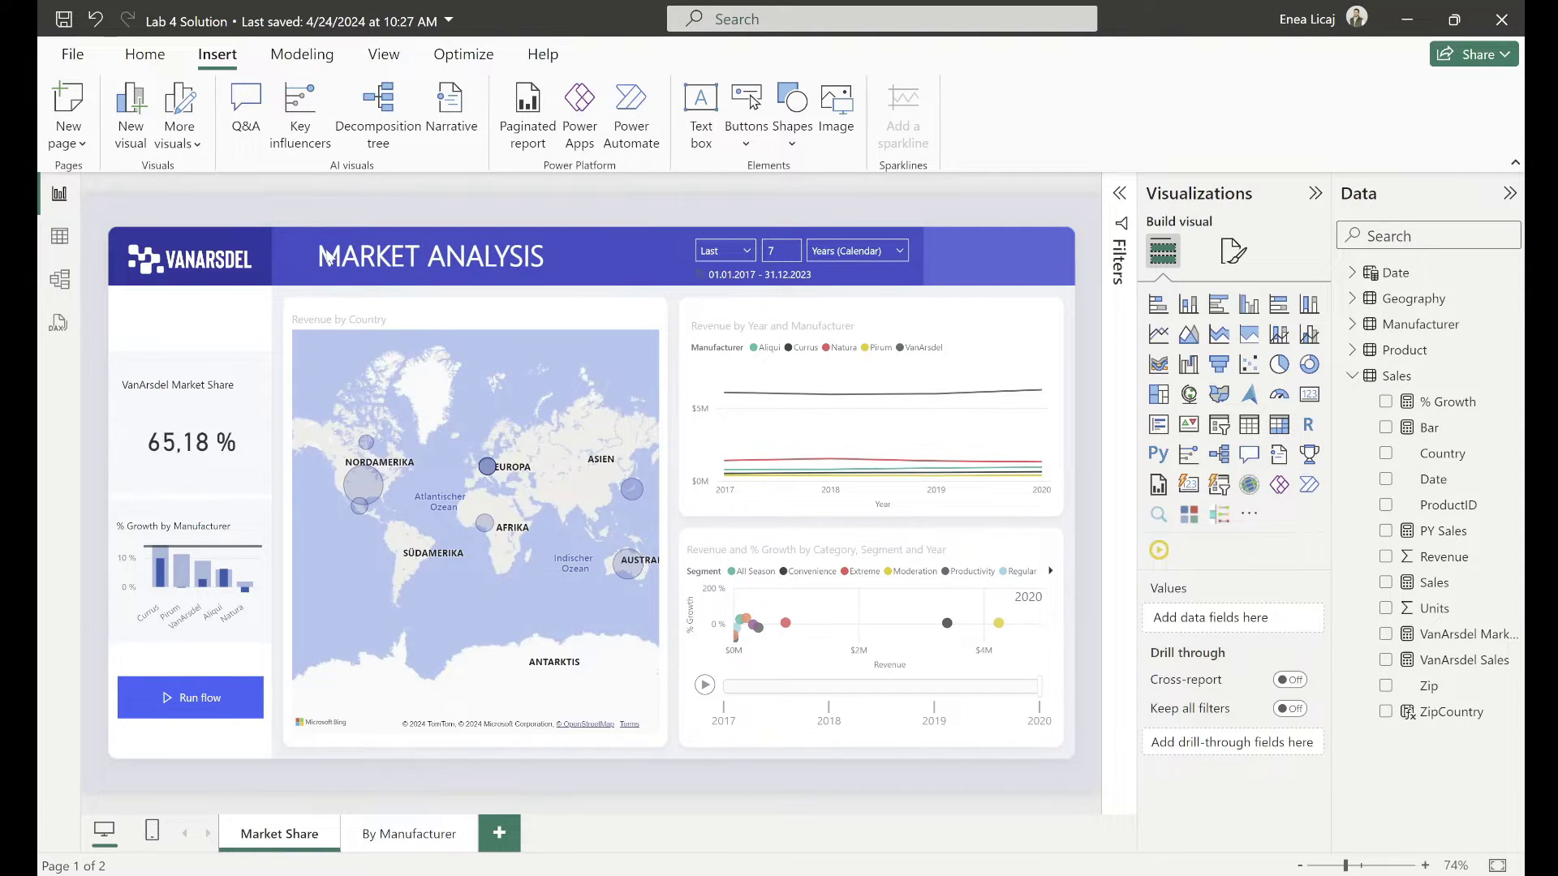
pyautogui.moveTo(218, 240)
pyautogui.click(187, 676)
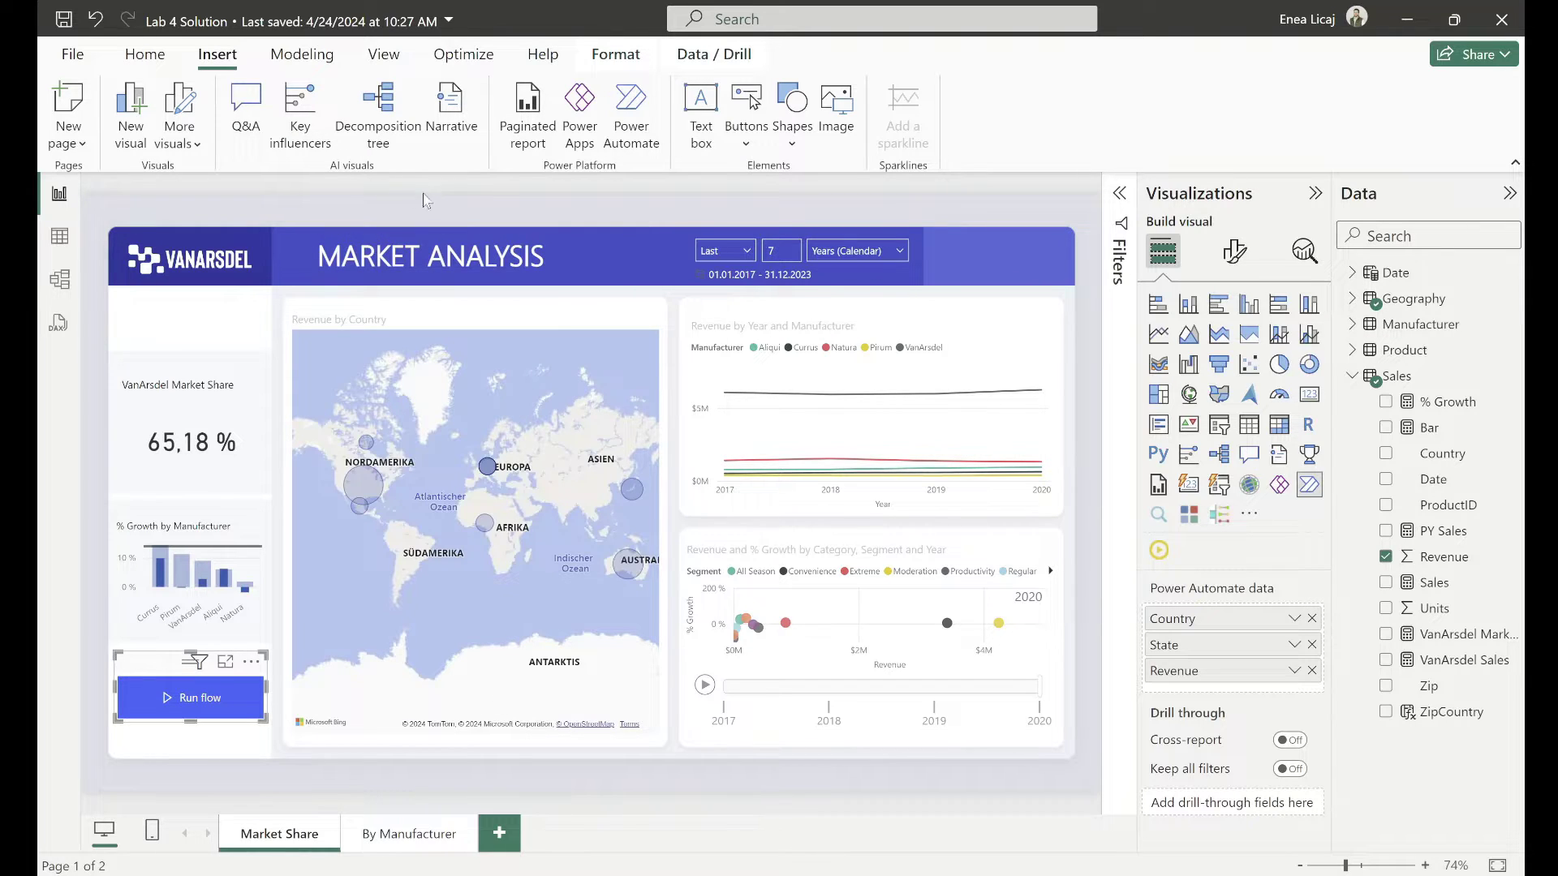
# Insert a temporary Power Automate visual on the report page, read its setup instructions and delete it
pyautogui.click(493, 189)
pyautogui.click(631, 113)
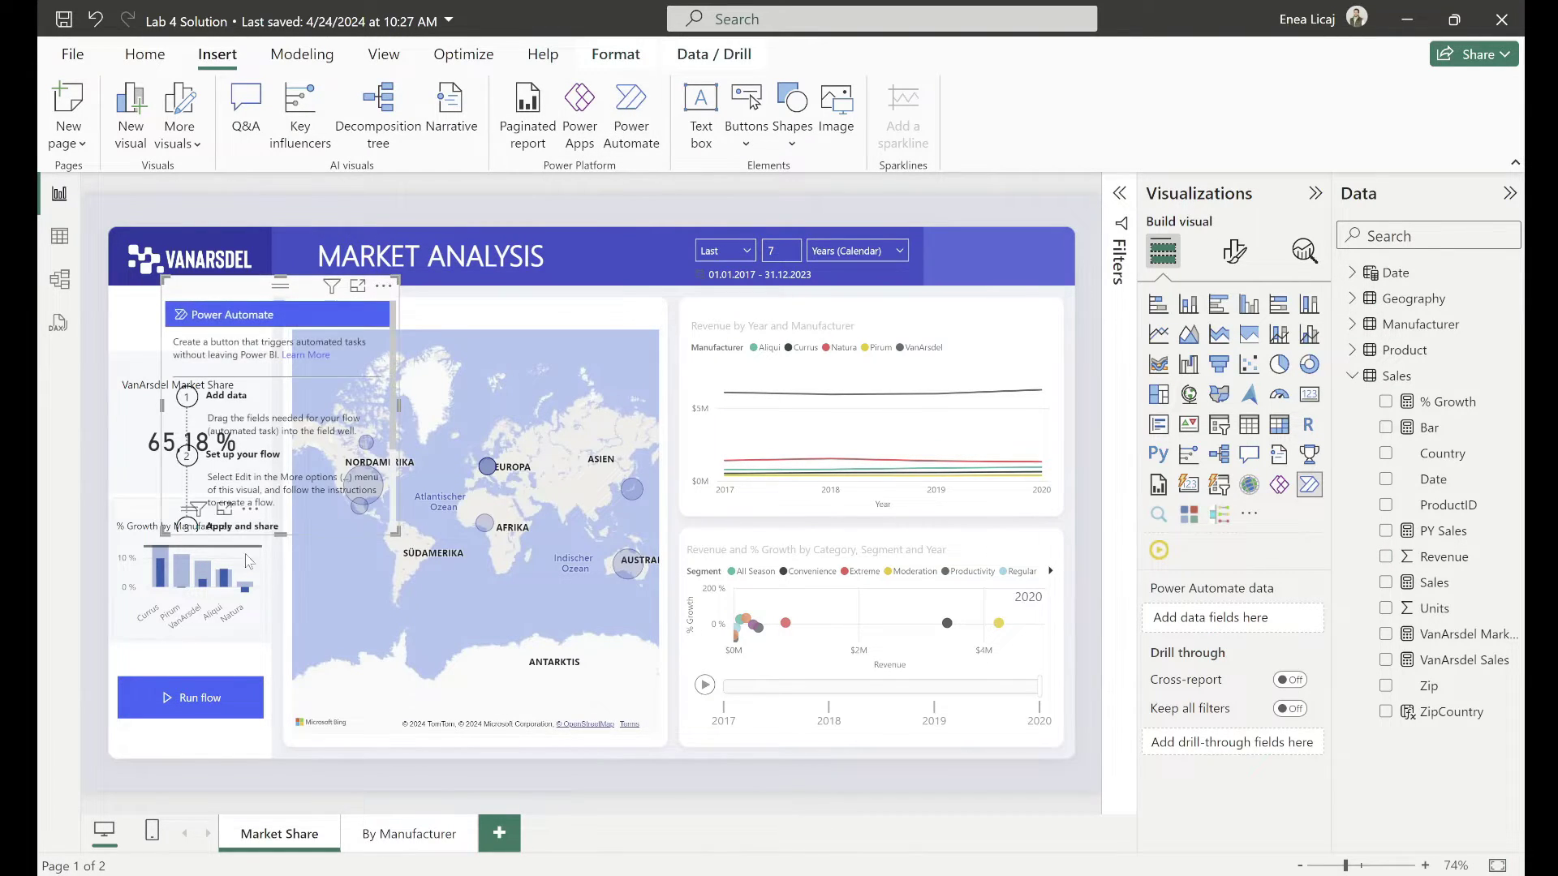
pyautogui.scroll(-3, 310, 411)
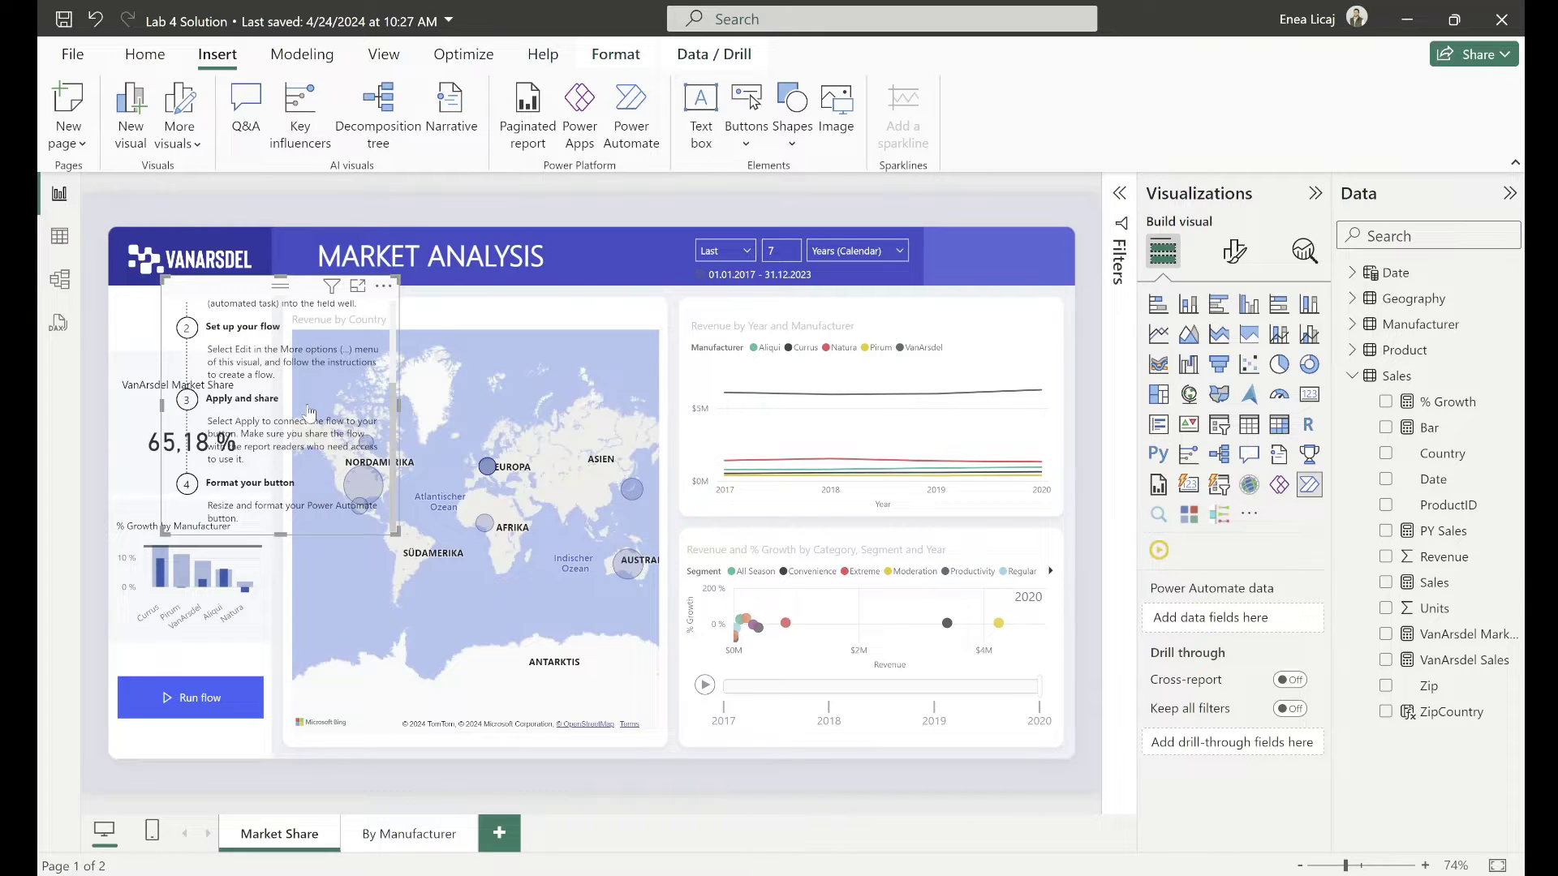
pyautogui.scroll(3, 306, 477)
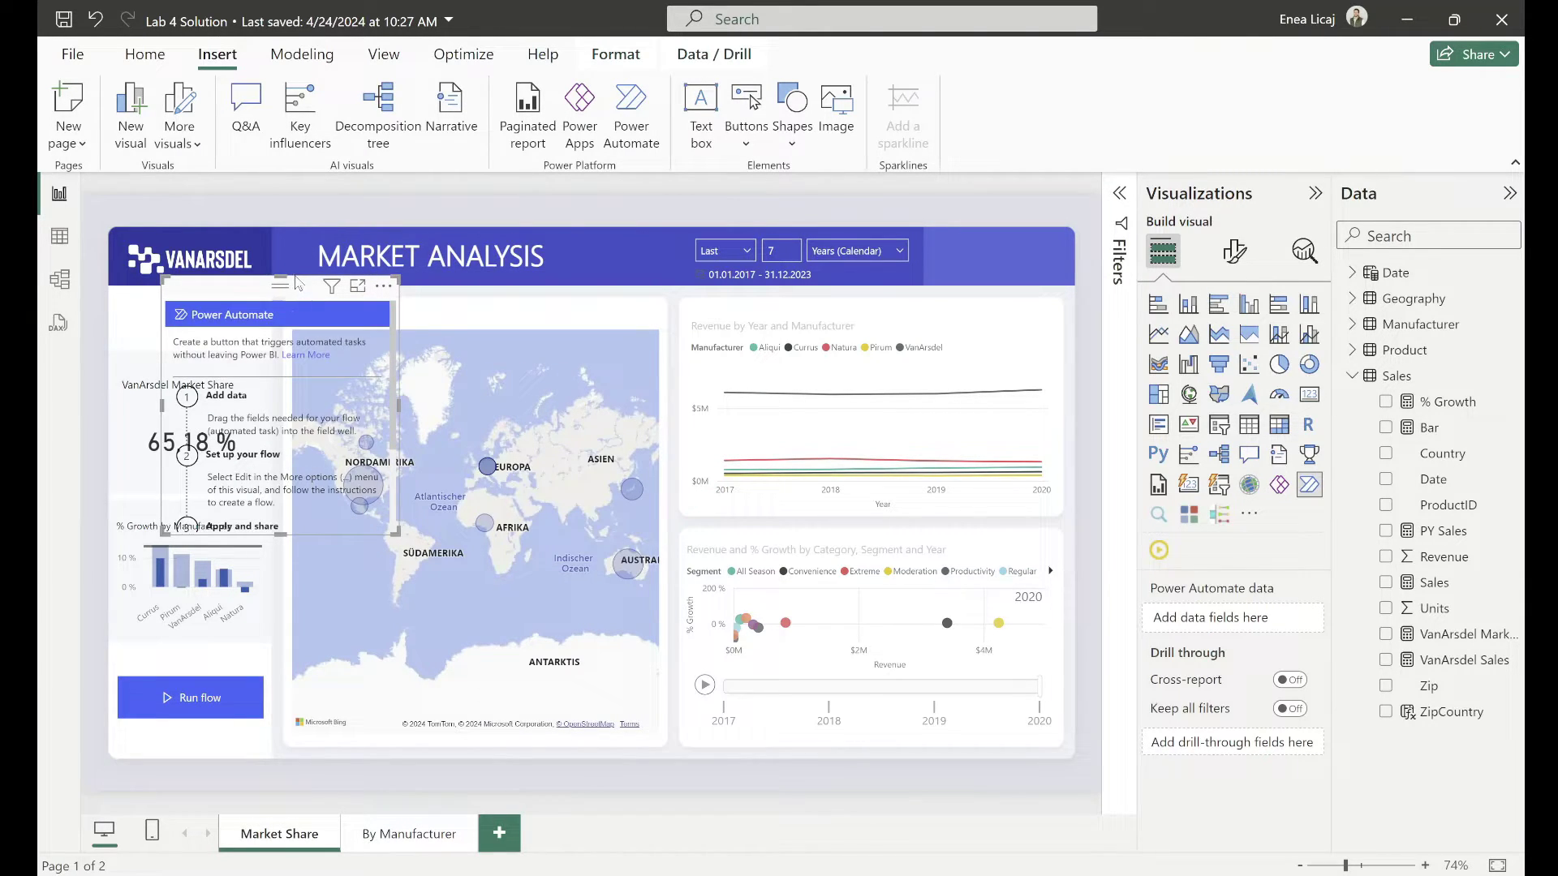
pyautogui.press('Delete')
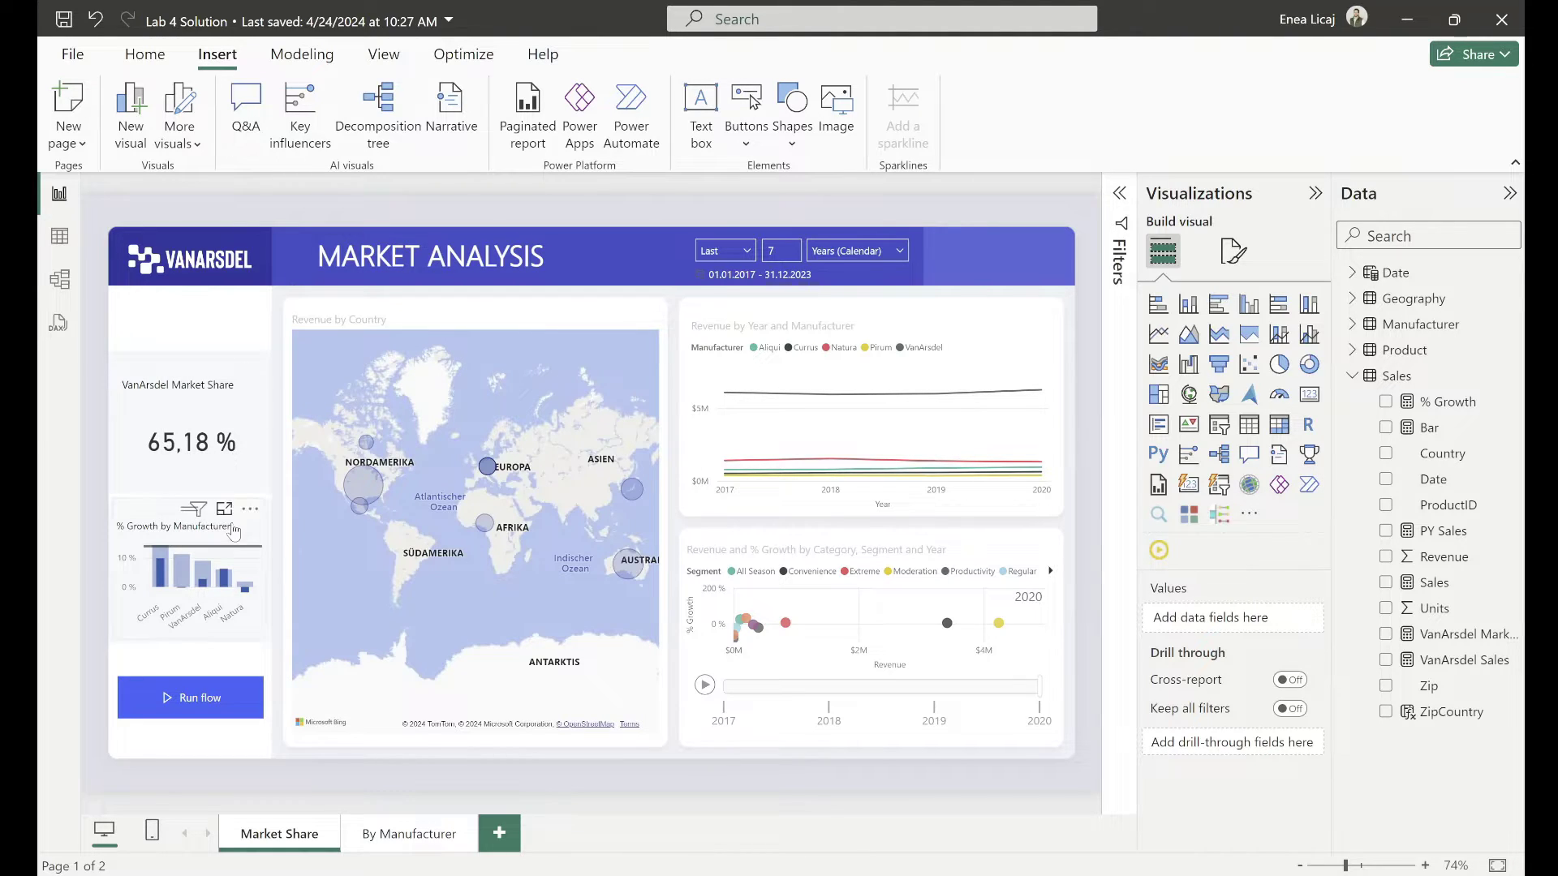
# Open the Run flow button's Power Automate flow list for editing
pyautogui.click(149, 667)
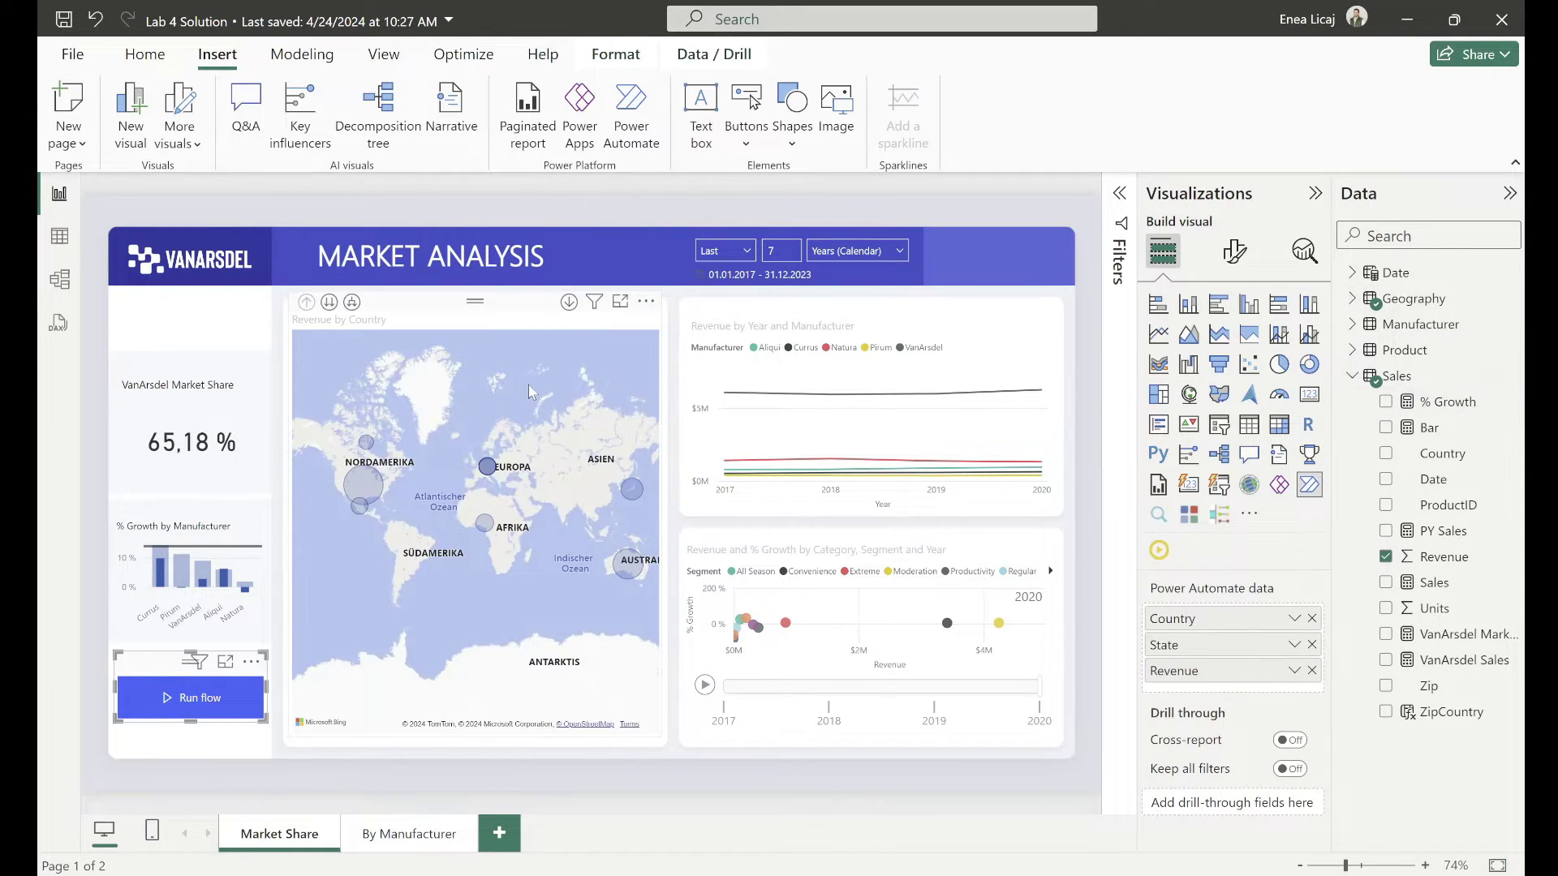
pyautogui.click(59, 279)
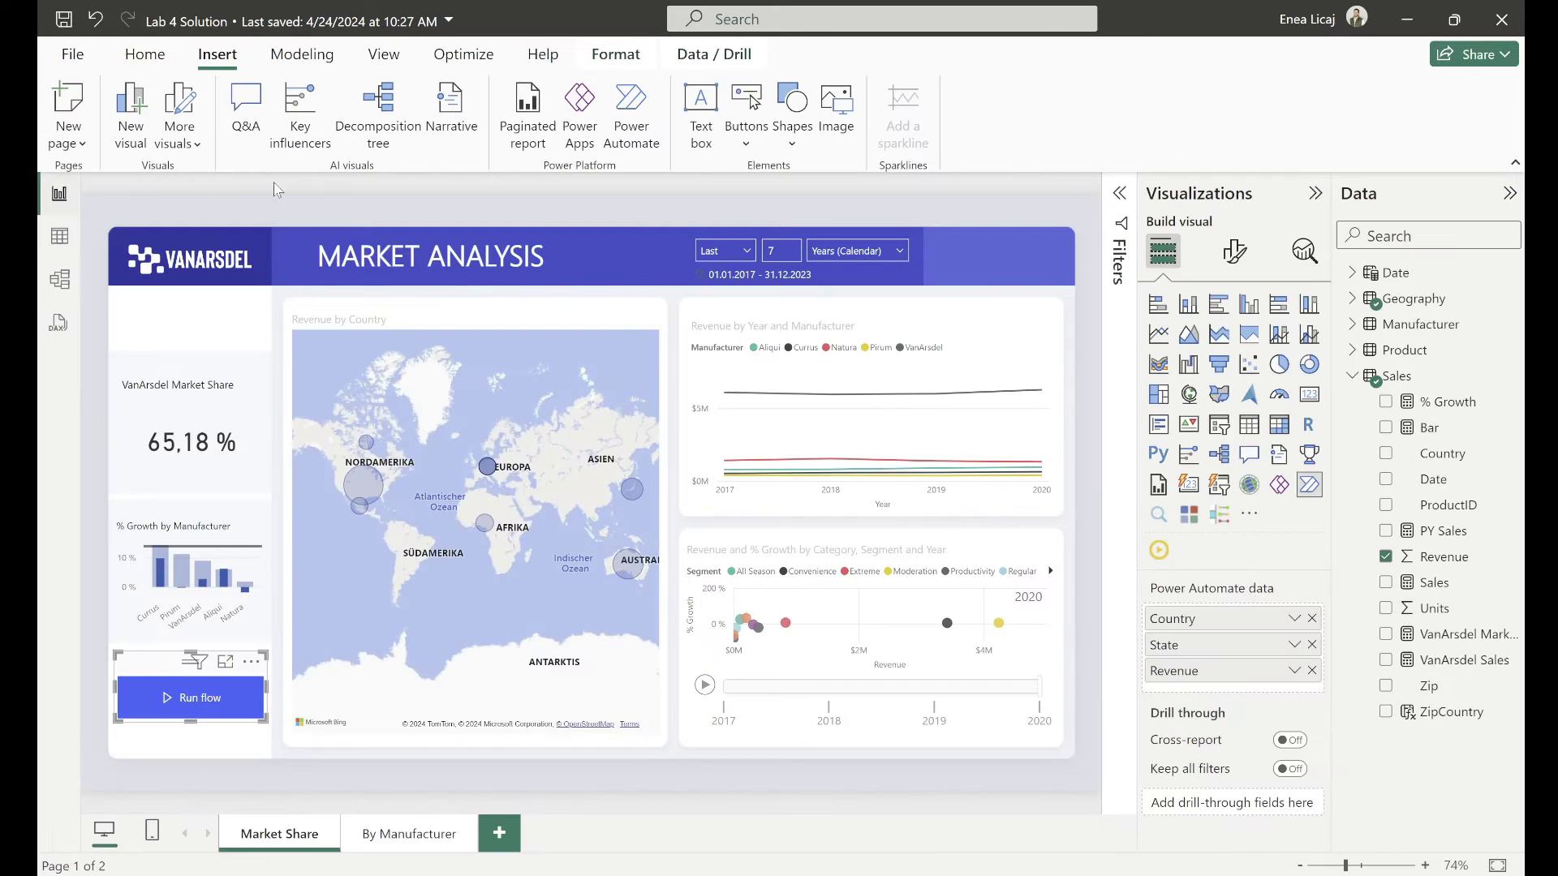
pyautogui.click(59, 194)
pyautogui.click(251, 663)
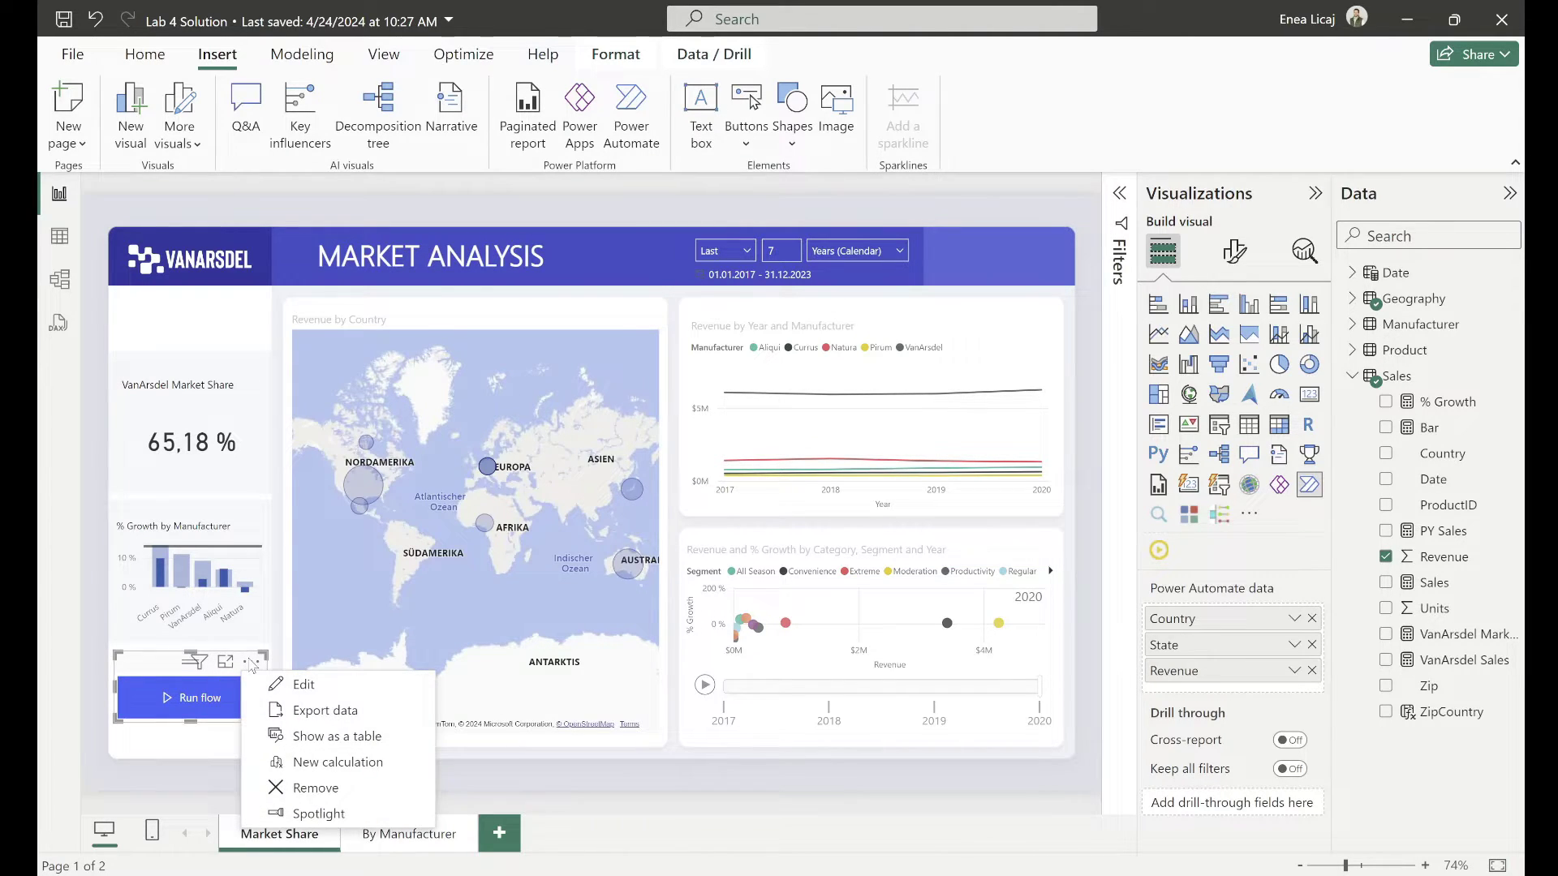
pyautogui.click(305, 687)
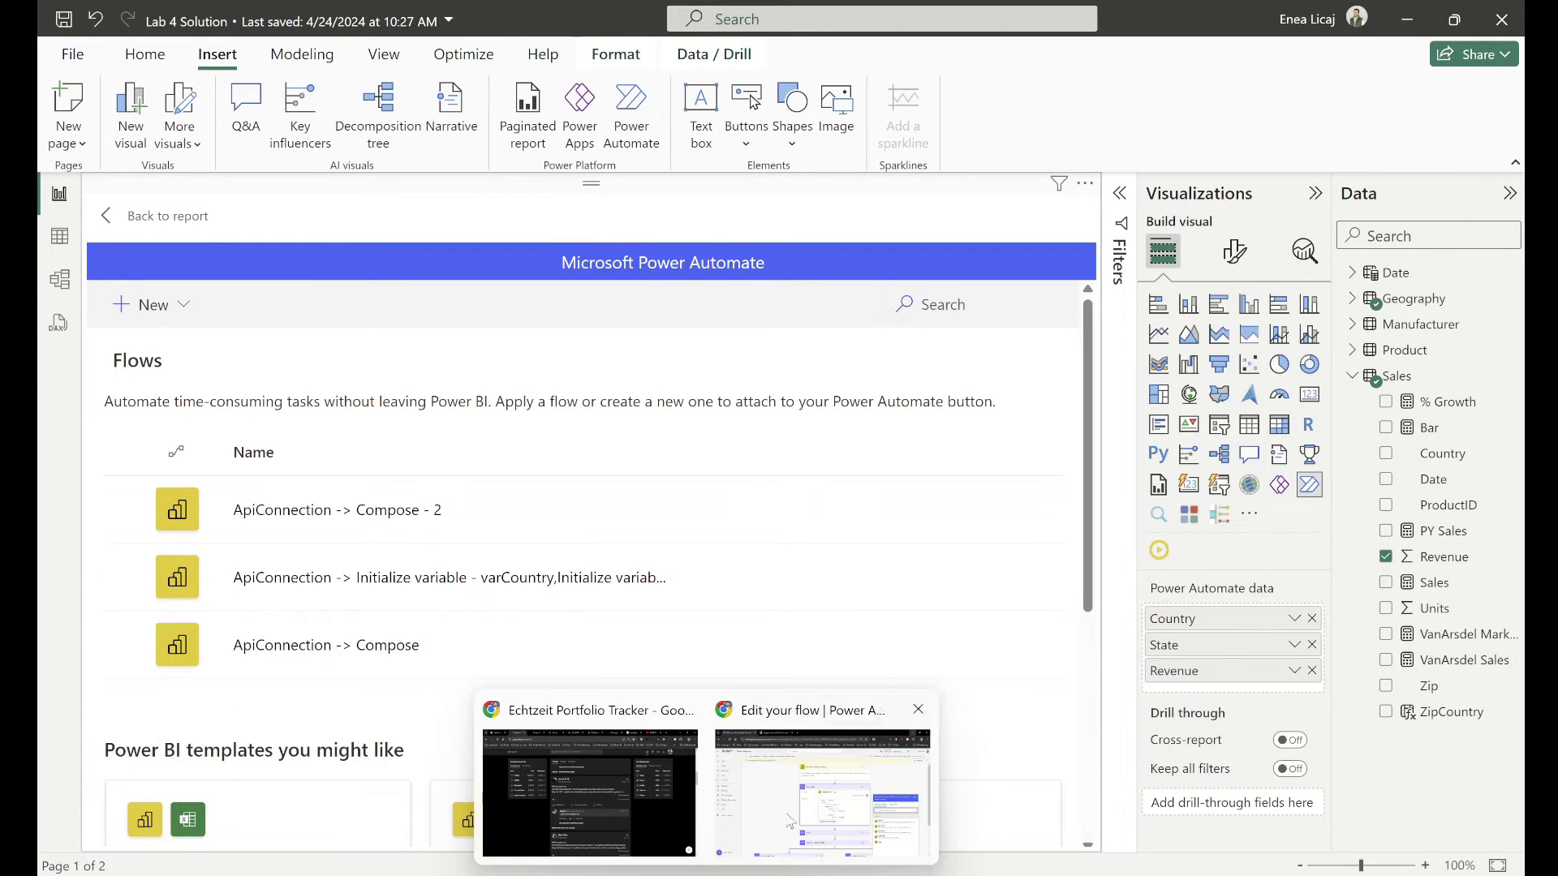
# Switch to Power Automate in Chrome, leave the open flow's editor and return to the Flows list
pyautogui.click(791, 821)
pyautogui.click(254, 188)
pyautogui.press('Return')
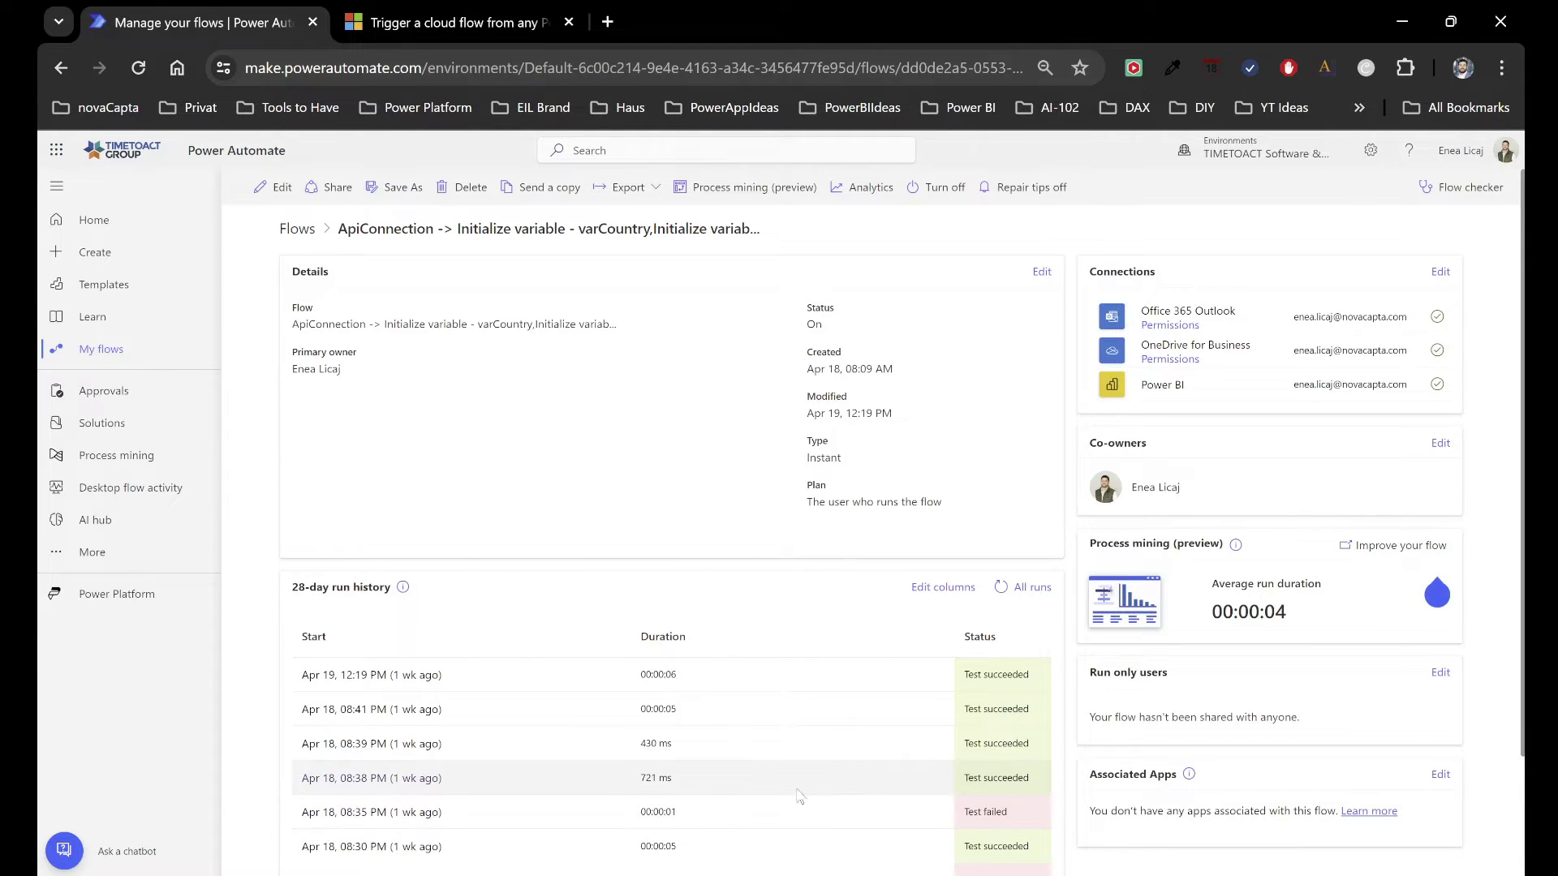
pyautogui.click(296, 229)
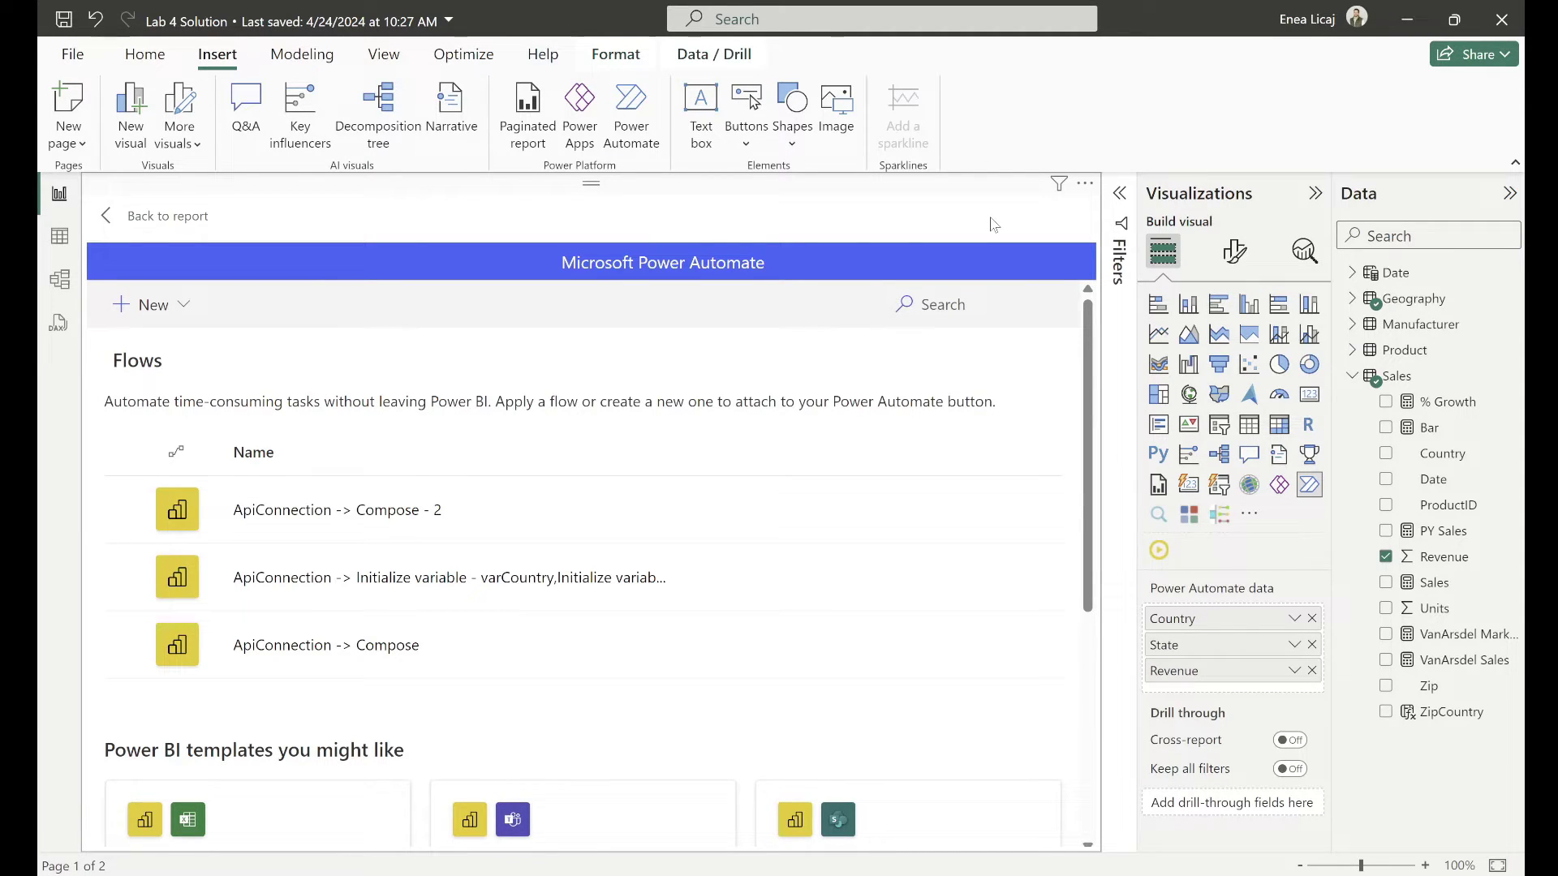
# Show the options for creating a new flow from inside the Power BI report
pyautogui.click(185, 317)
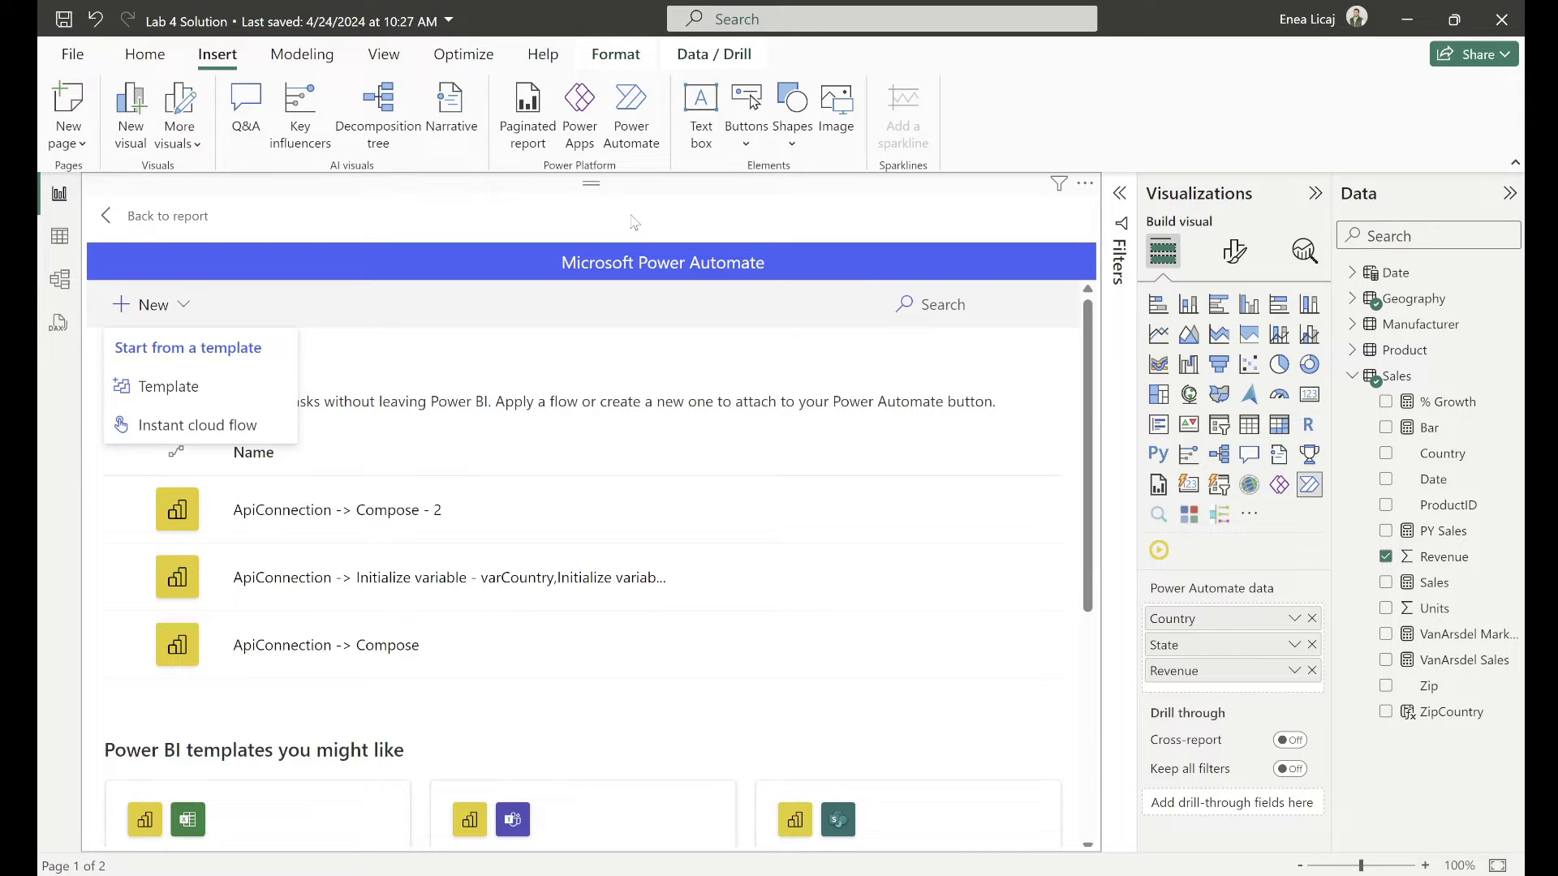
pyautogui.press('Tab')
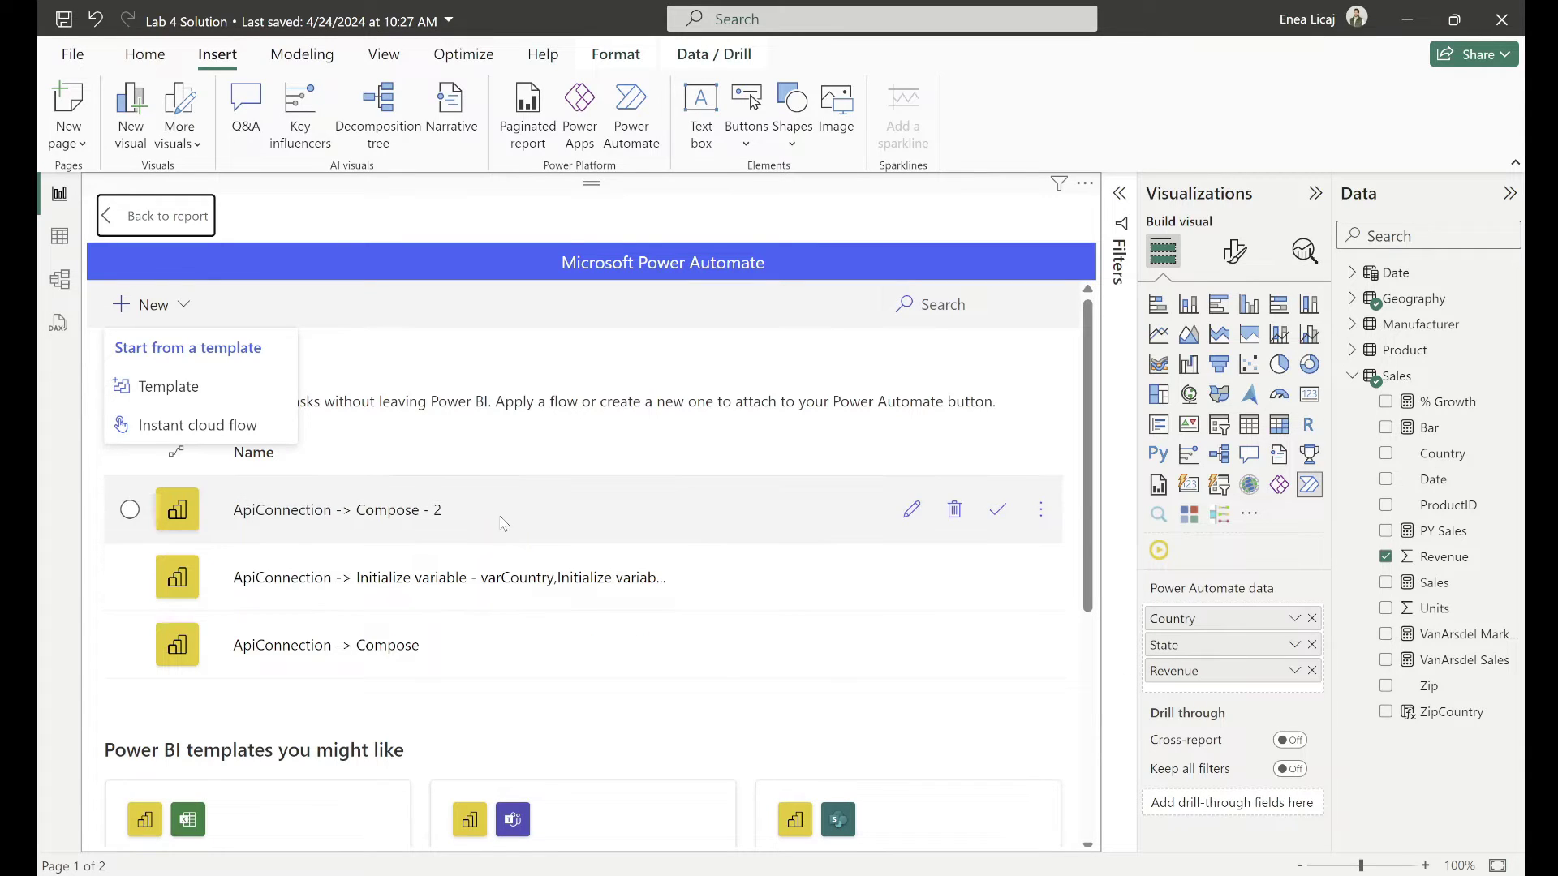
# Open the flow "ApiConnection -> Initialize variable - varCountry,Initialize variab..." in the embedded flow editor
pyautogui.click(402, 579)
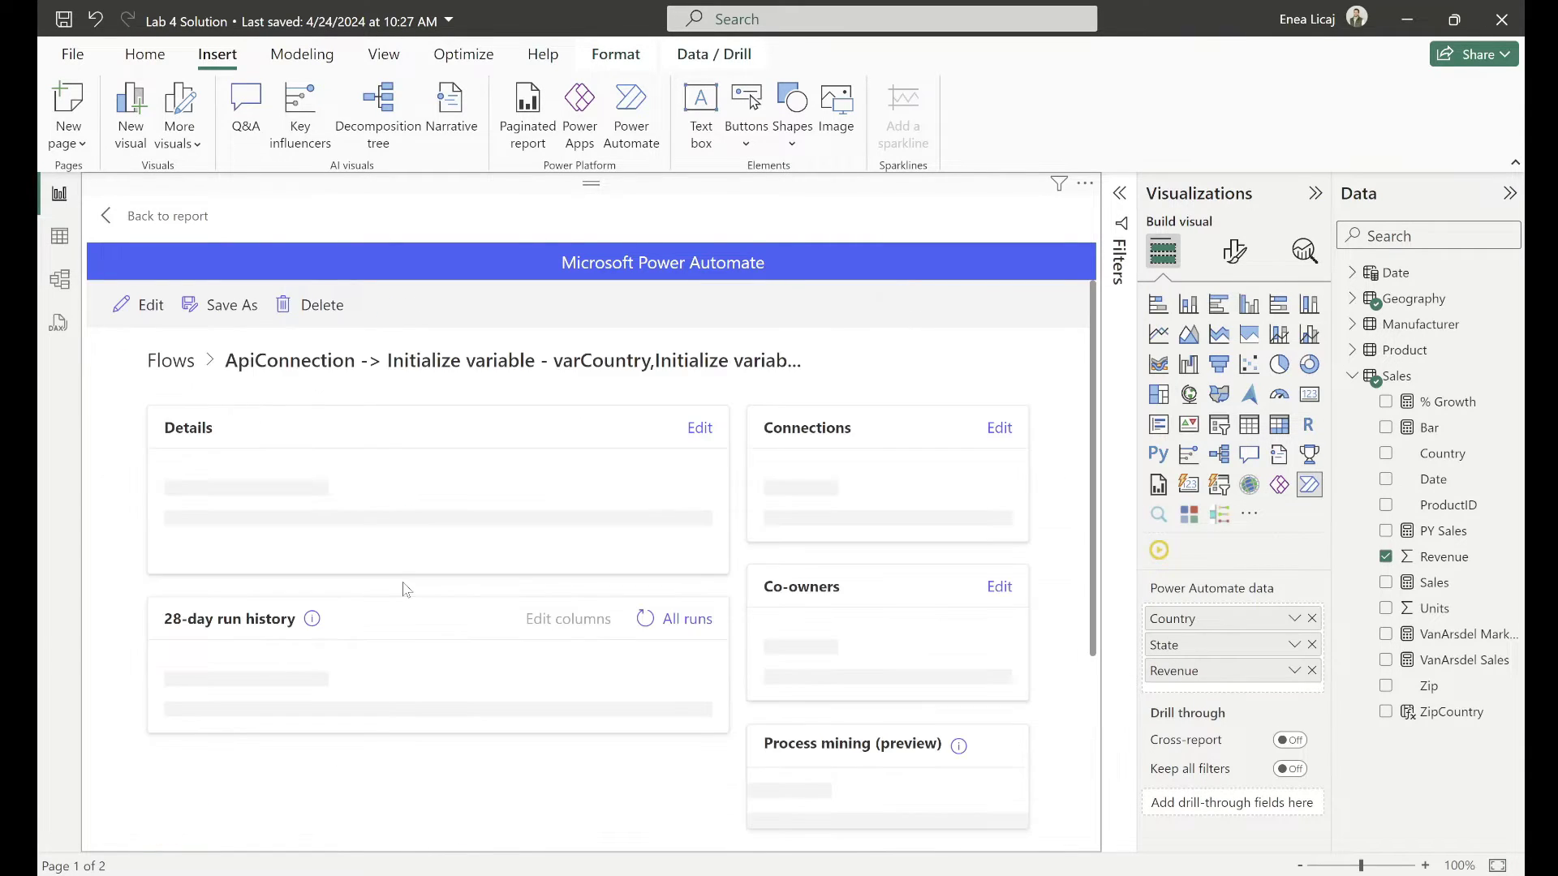
pyautogui.scroll(-6, 406, 590)
pyautogui.scroll(4, 406, 590)
pyautogui.scroll(3, 406, 590)
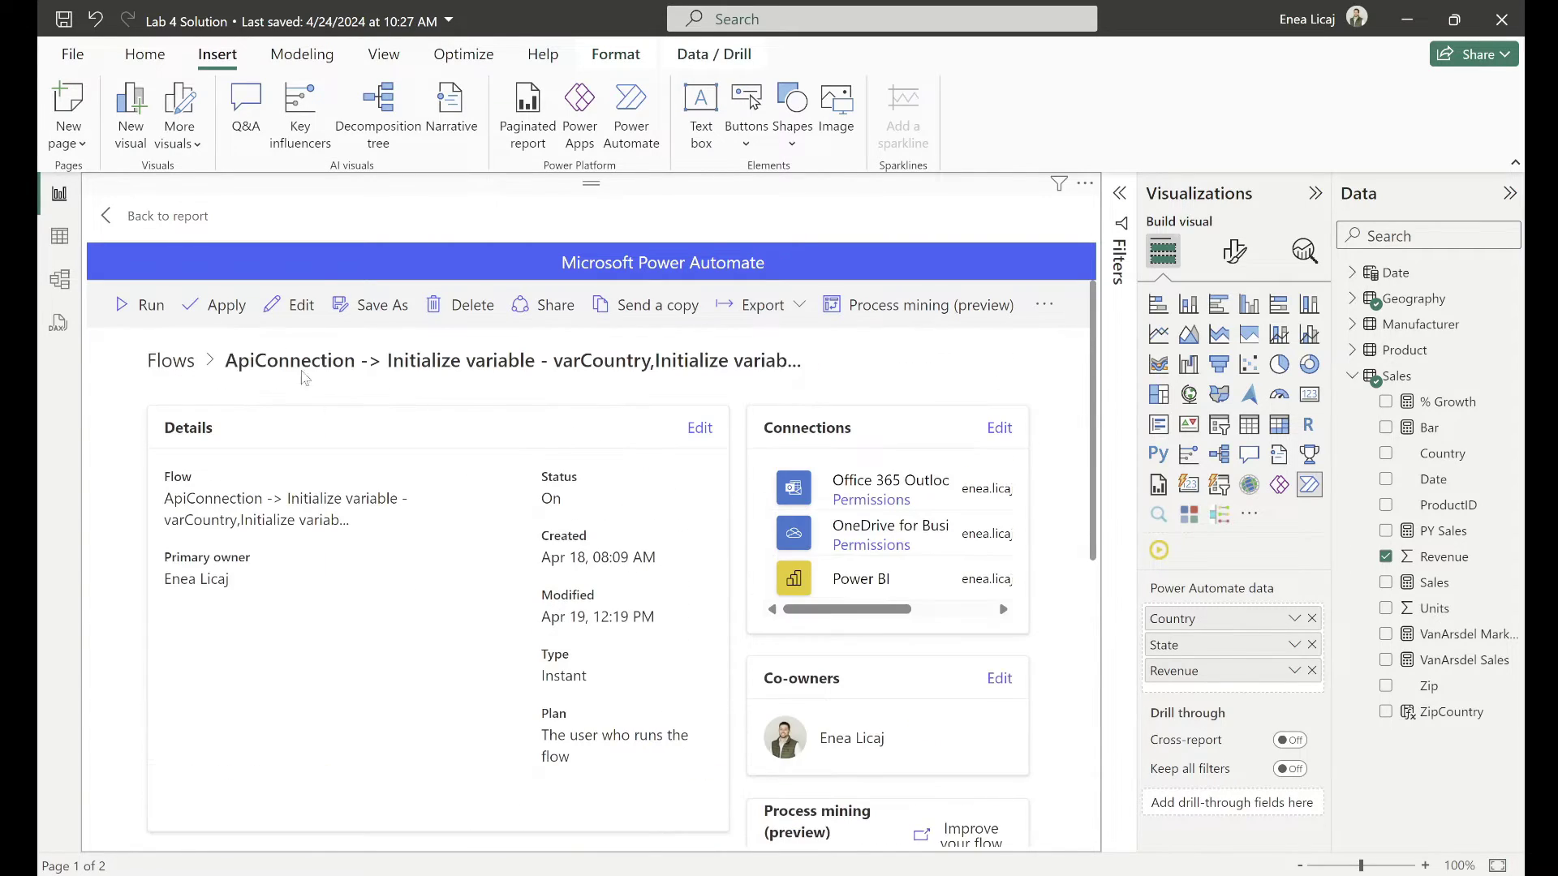
pyautogui.click(272, 302)
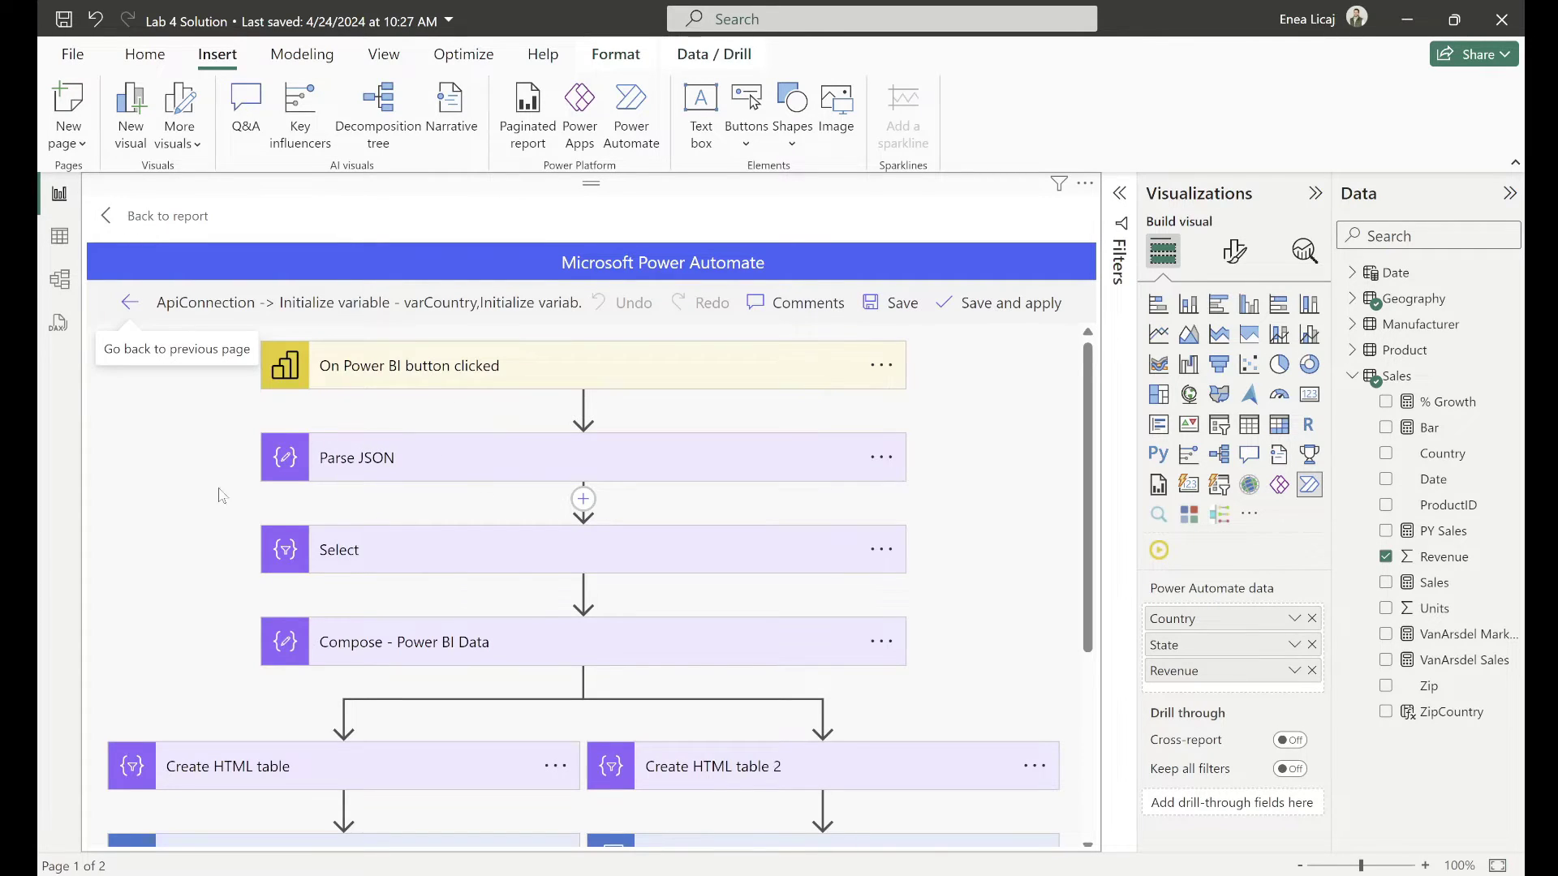
# Expand the "On Power BI button clicked" trigger and read its description
pyautogui.click(515, 366)
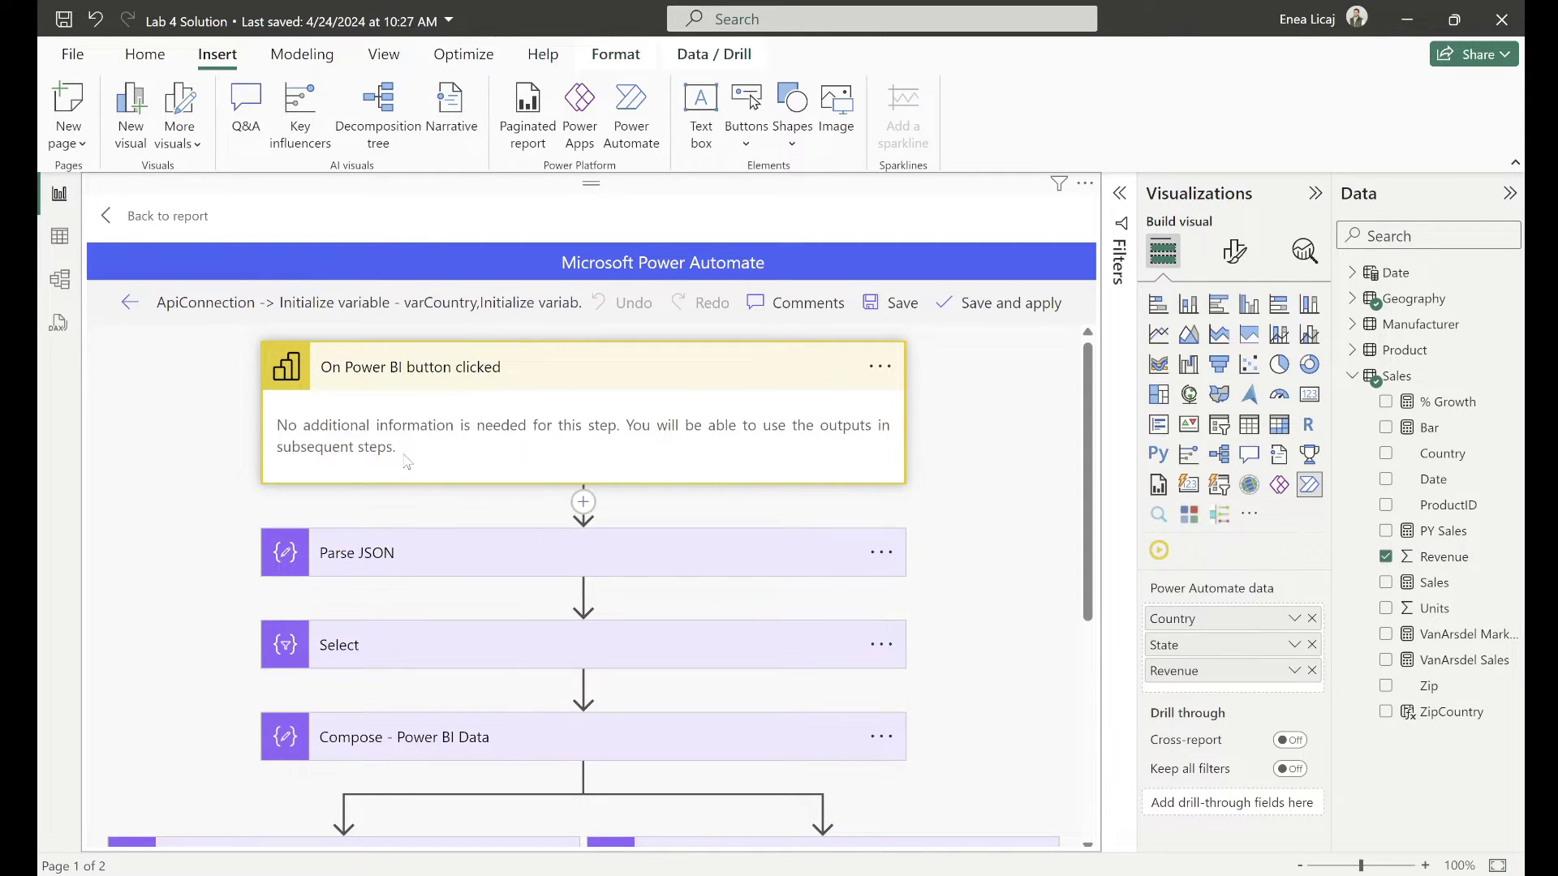
pyautogui.moveTo(407, 461); pyautogui.dragTo(261, 429)
pyautogui.click(969, 431)
pyautogui.scroll(-3, 679, 509)
pyautogui.scroll(3, 679, 509)
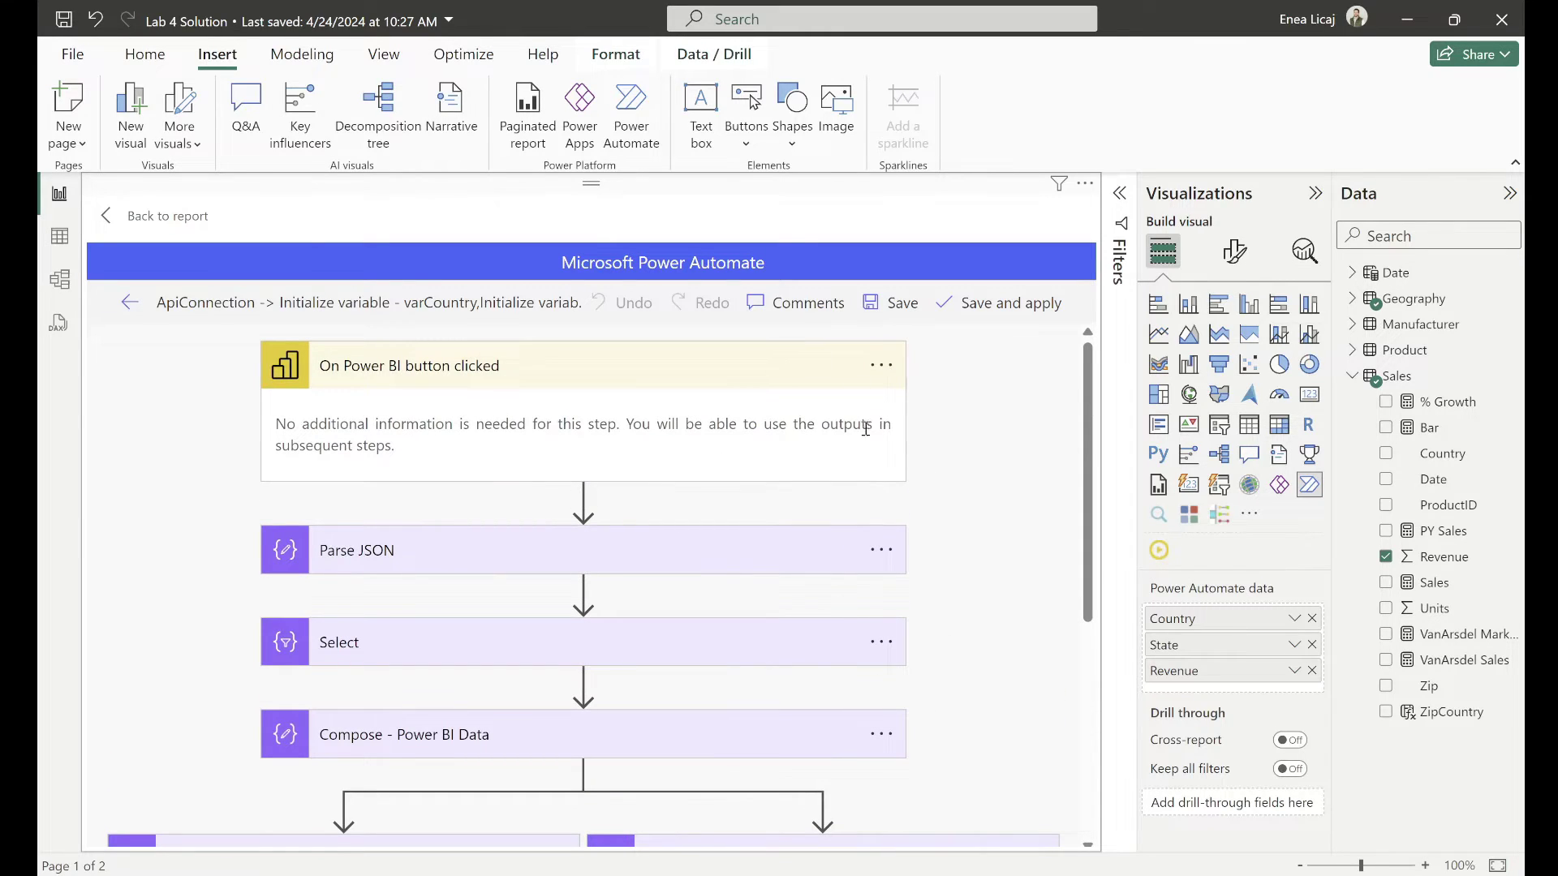
# Expand the Parse JSON action and examine its Content input and JSON Schema
pyautogui.click(457, 564)
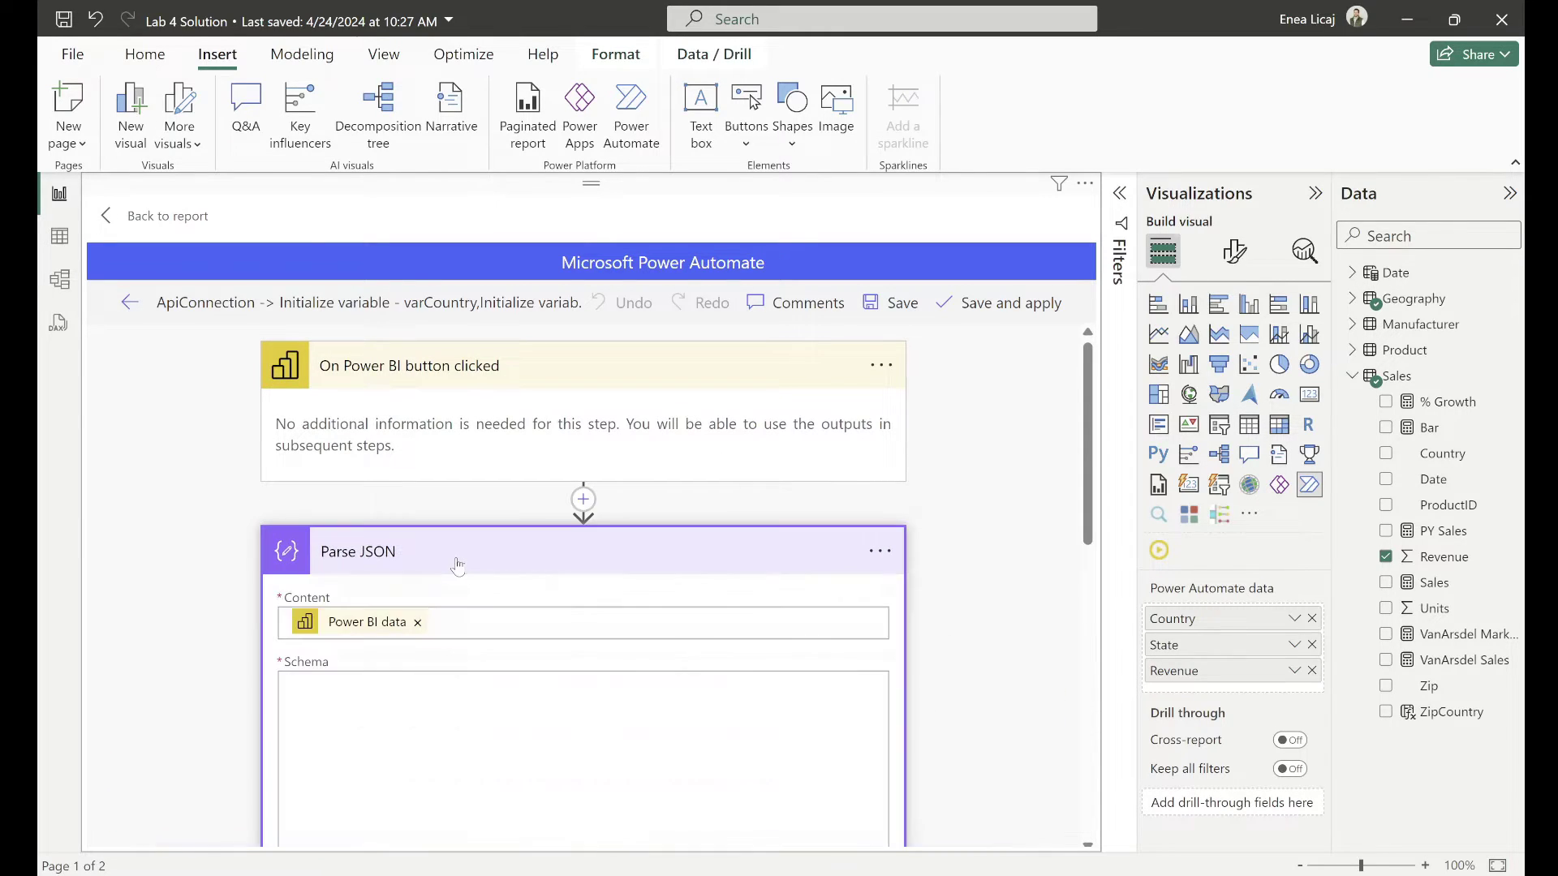
pyautogui.scroll(-2, 167, 614)
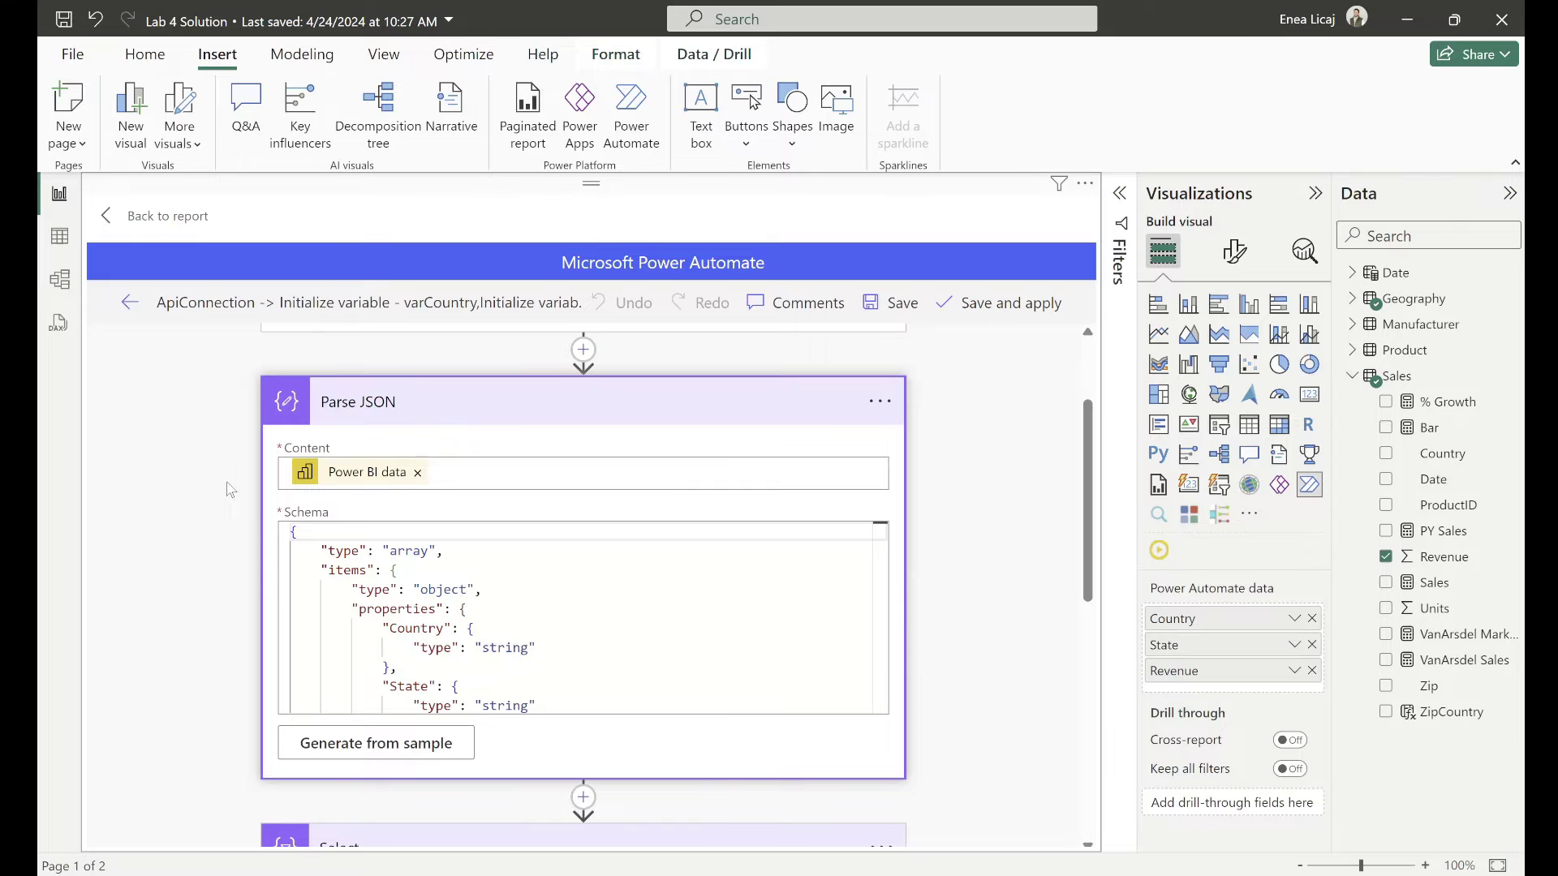
pyautogui.scroll(-6, 452, 706)
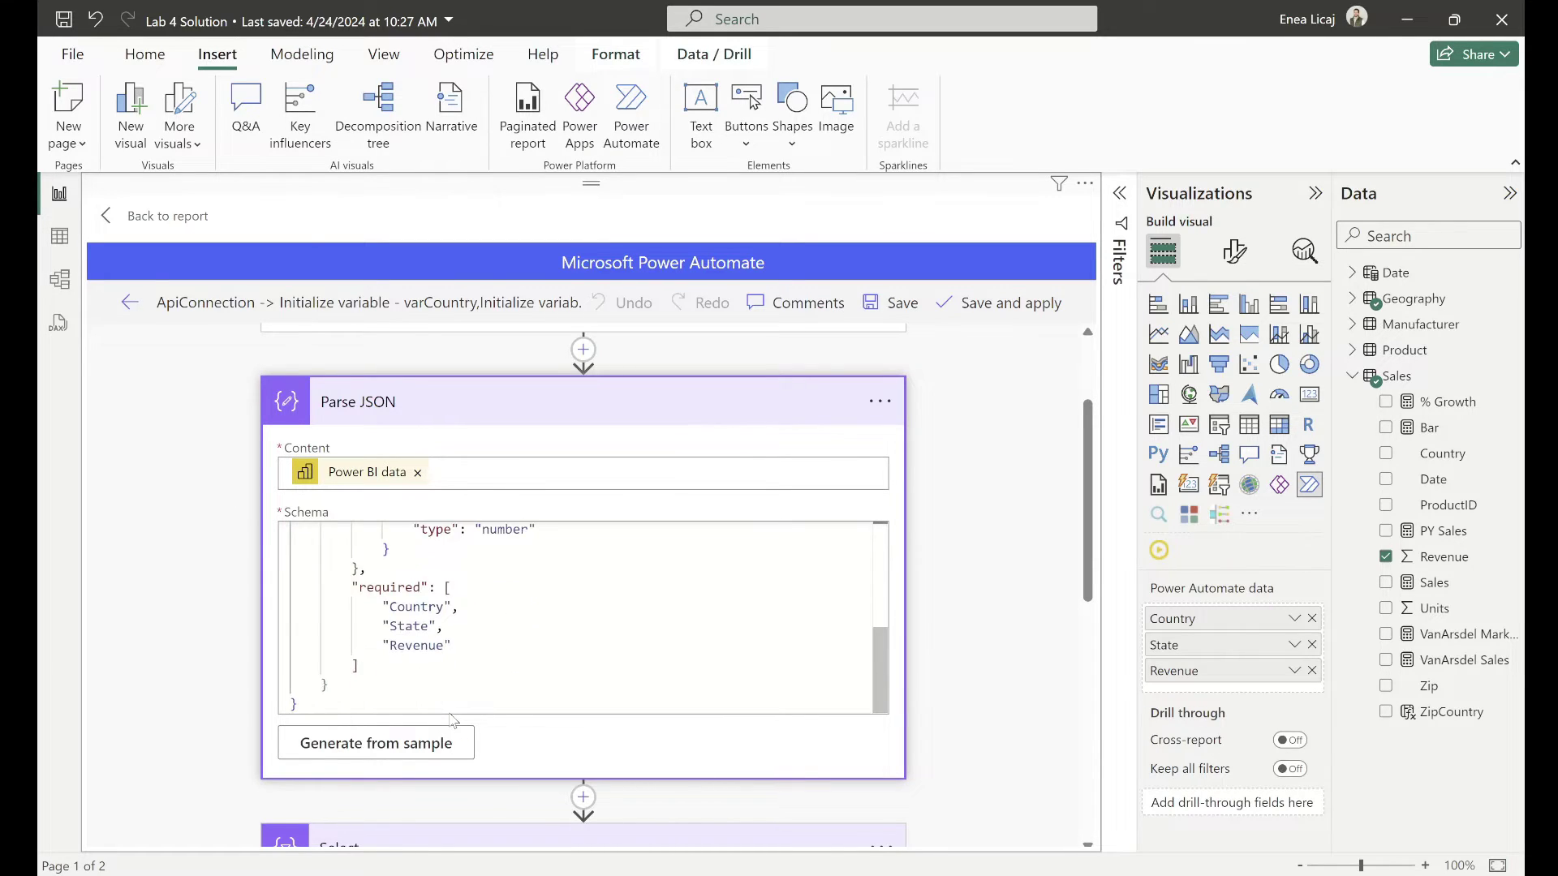
pyautogui.scroll(6, 425, 641)
pyautogui.scroll(2, 235, 397)
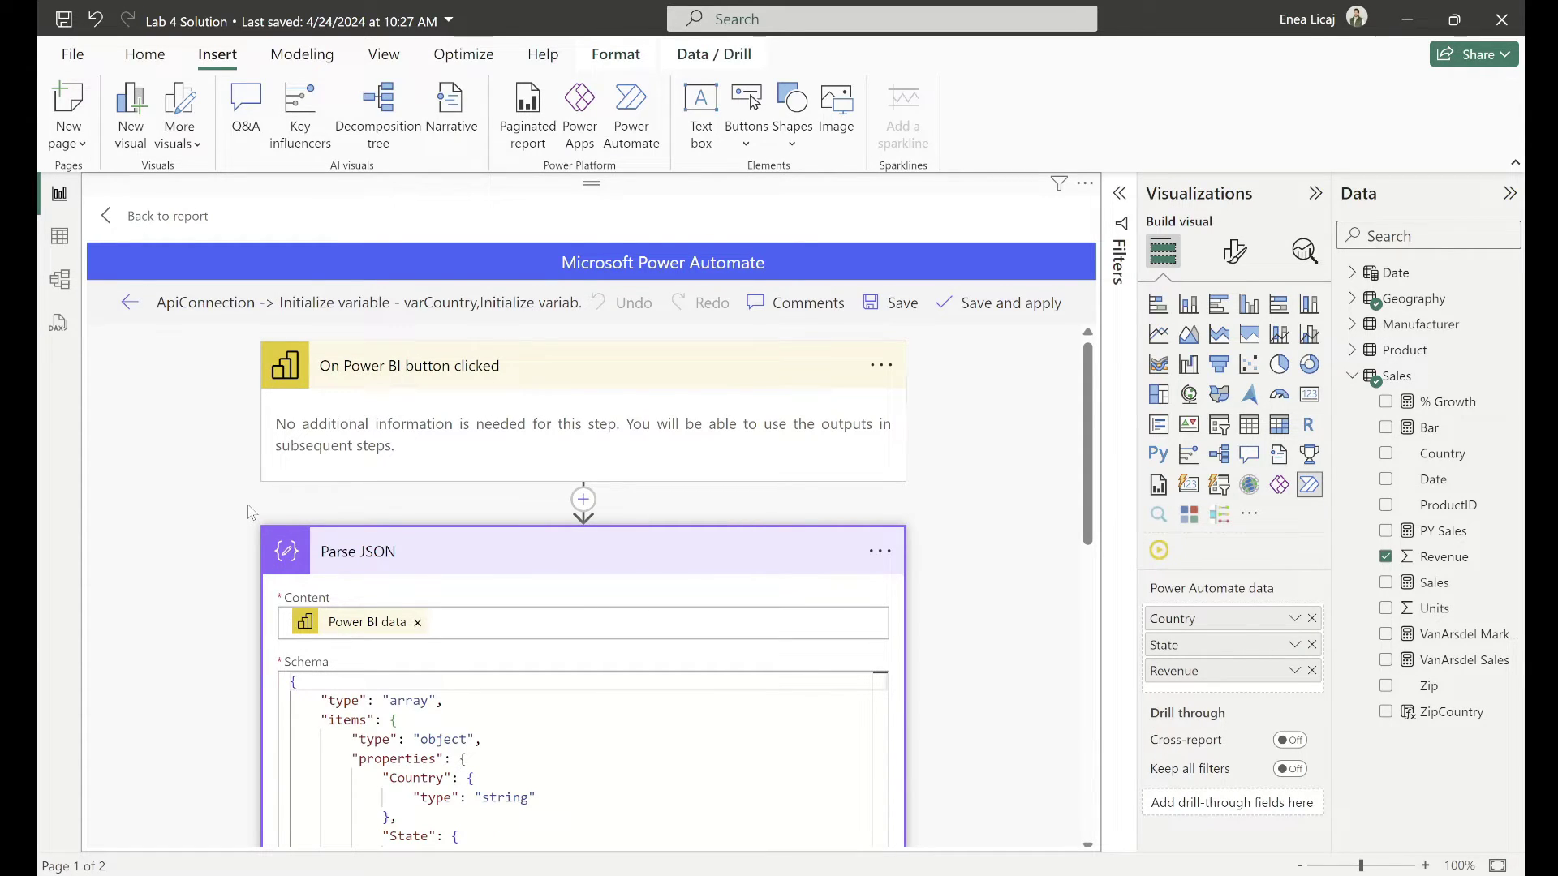
pyautogui.scroll(-4, 205, 590)
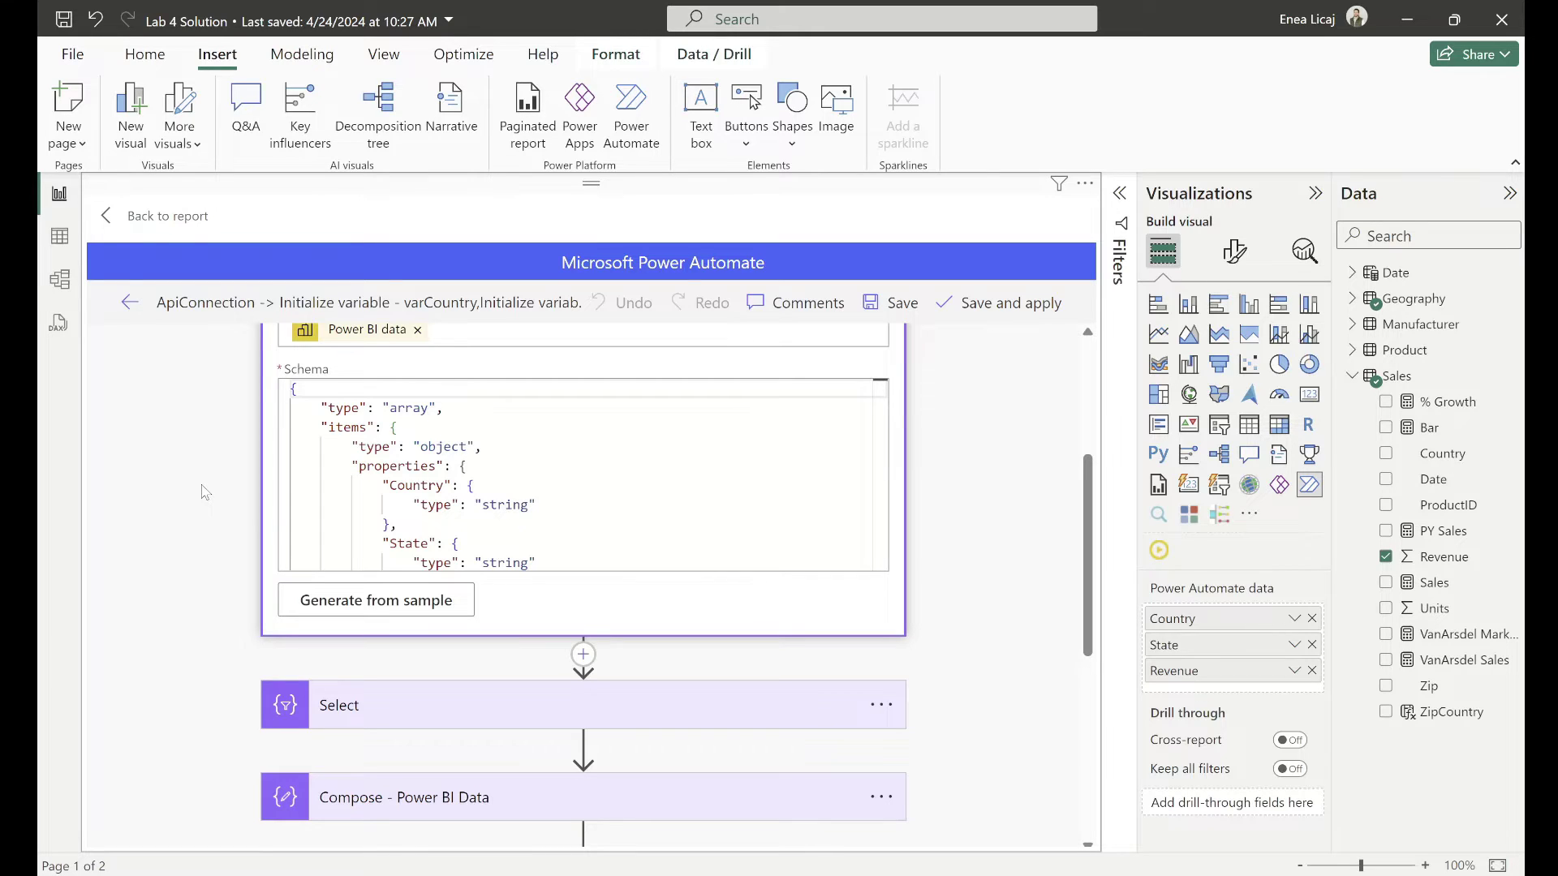
pyautogui.scroll(-2, 206, 492)
pyautogui.scroll(2, 202, 487)
pyautogui.scroll(-2, 422, 444)
pyautogui.scroll(-1, 423, 444)
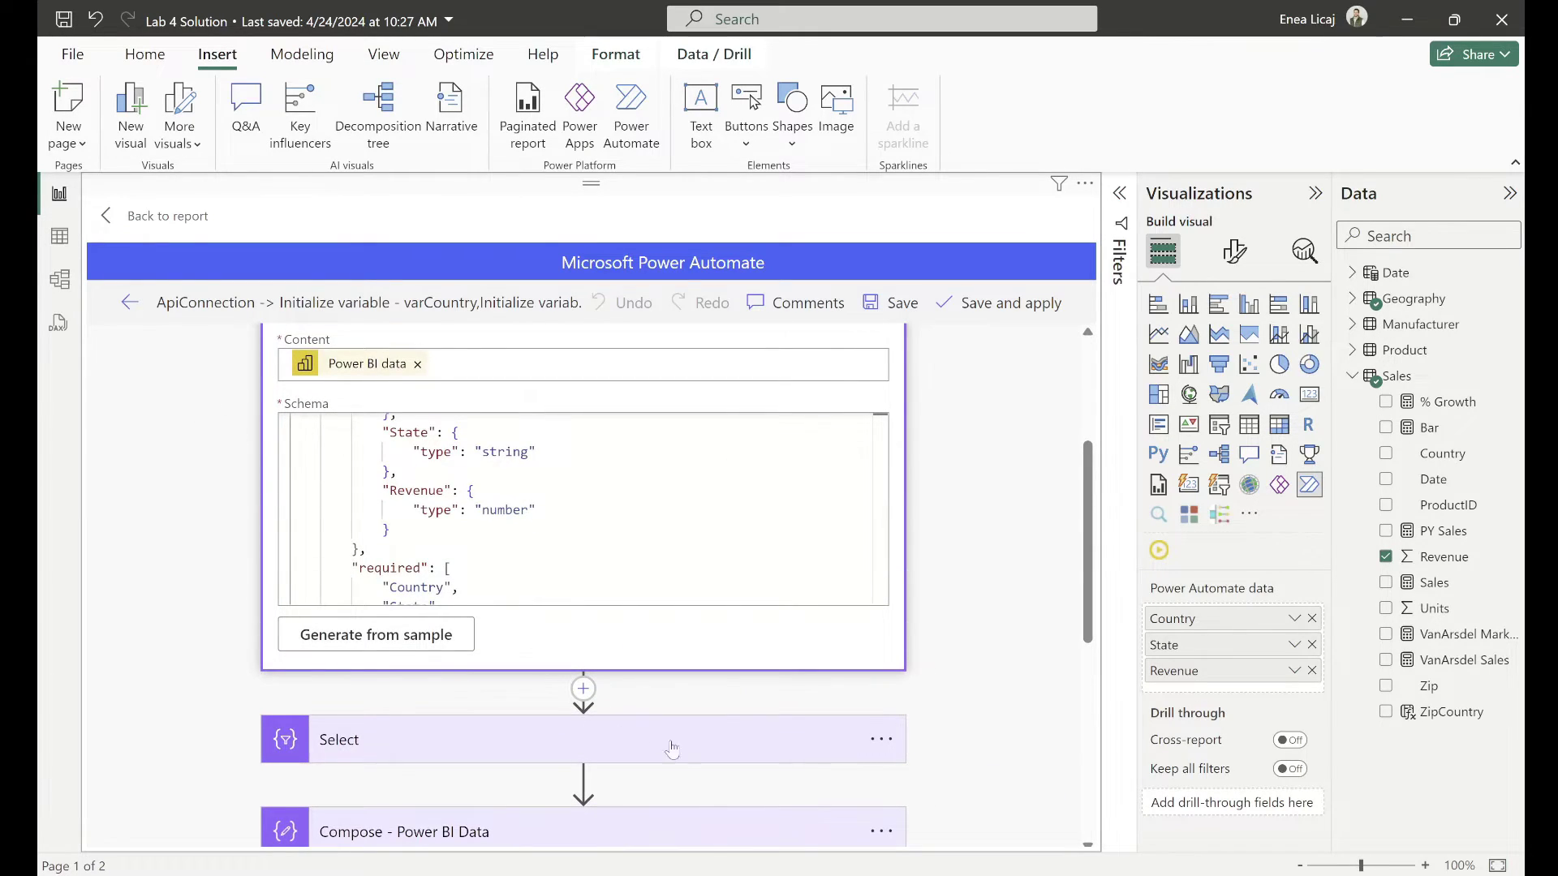
# Switch to Power Automate in Chrome and open the Apr 19, 12:19 PM run of the "ApiConnection -> Initialize variable" flow
pyautogui.moveTo(792, 840)
pyautogui.click(812, 779)
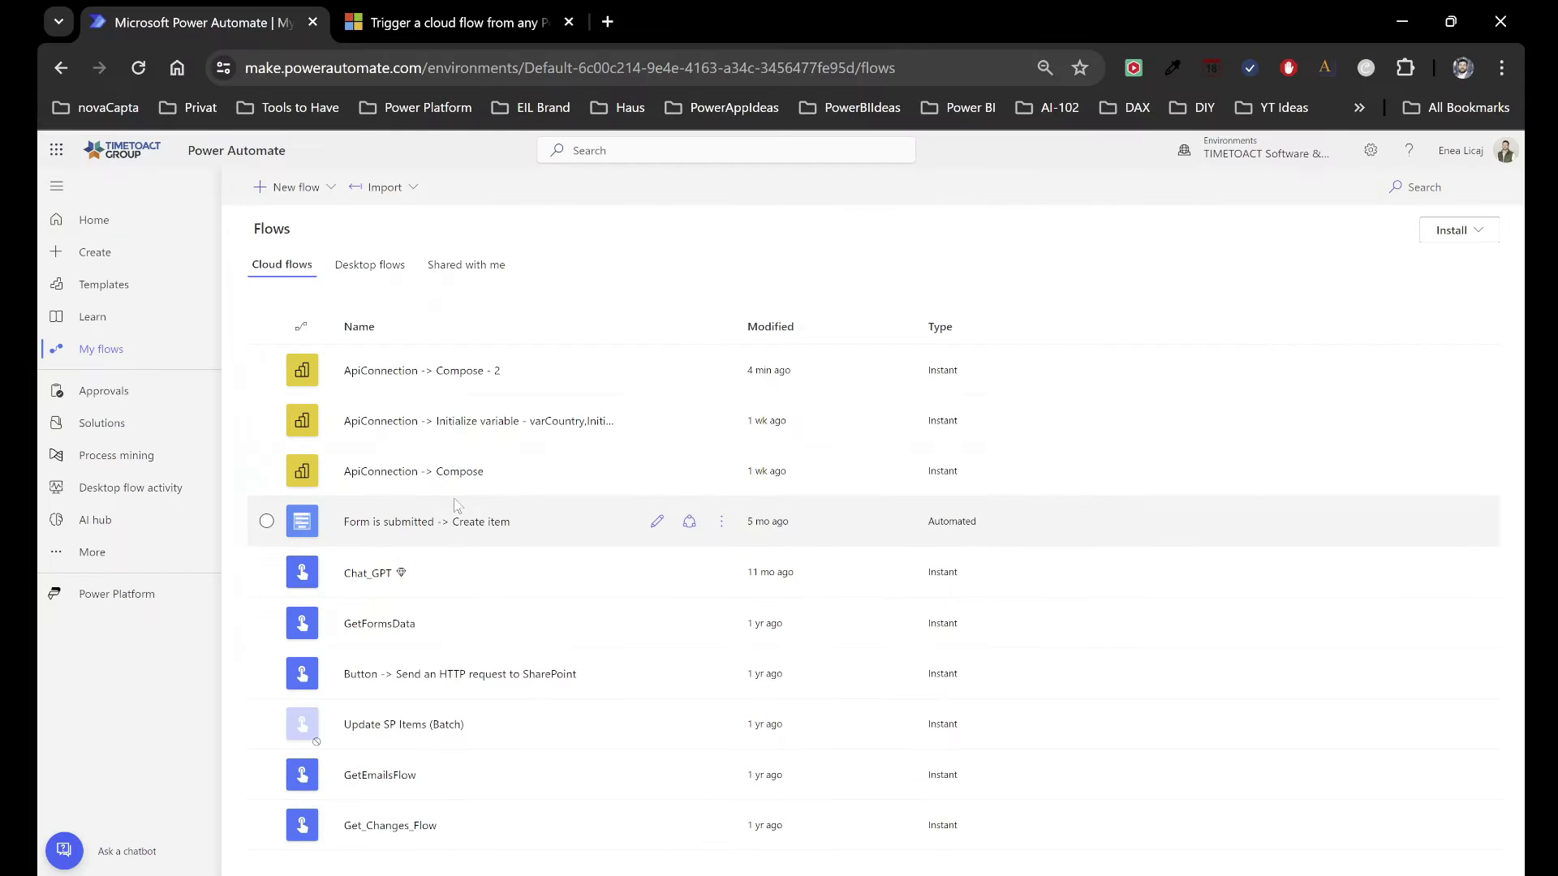
pyautogui.click(372, 421)
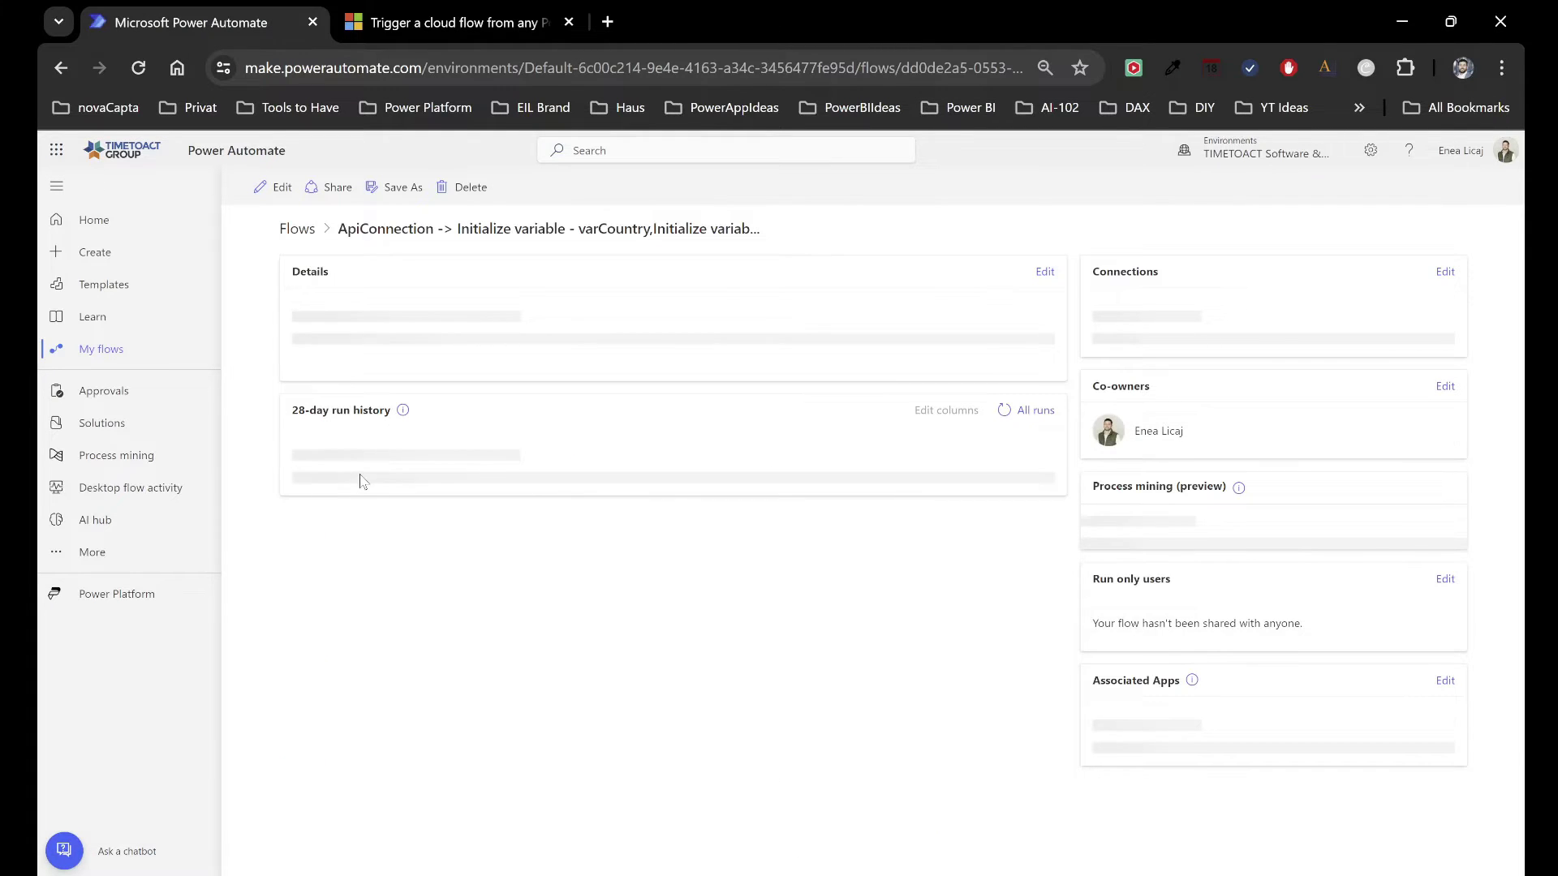
pyautogui.scroll(-2, 423, 678)
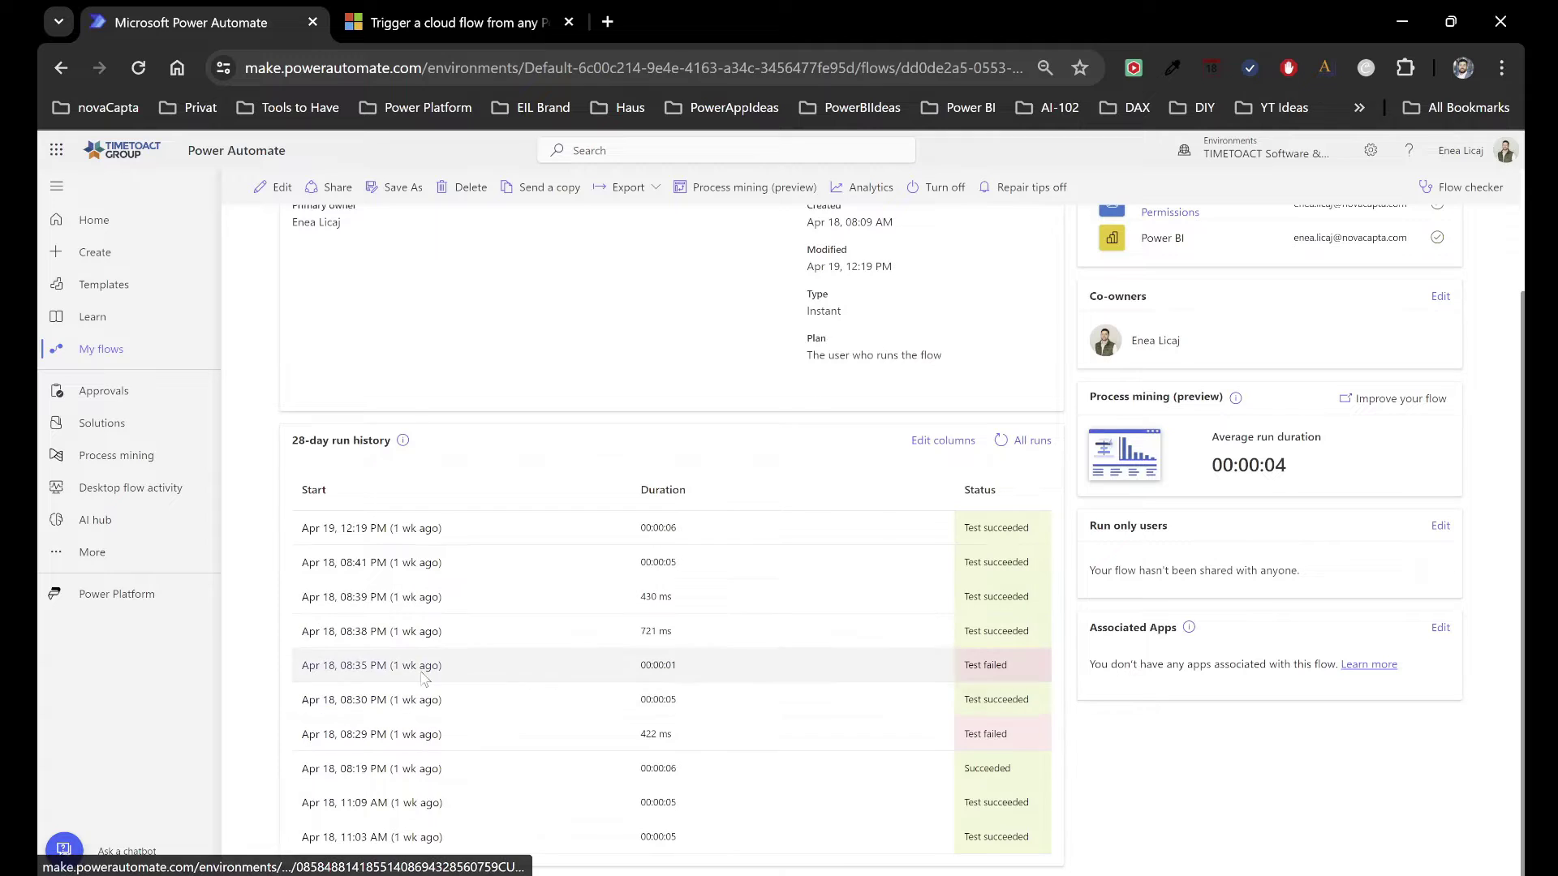
pyautogui.click(400, 530)
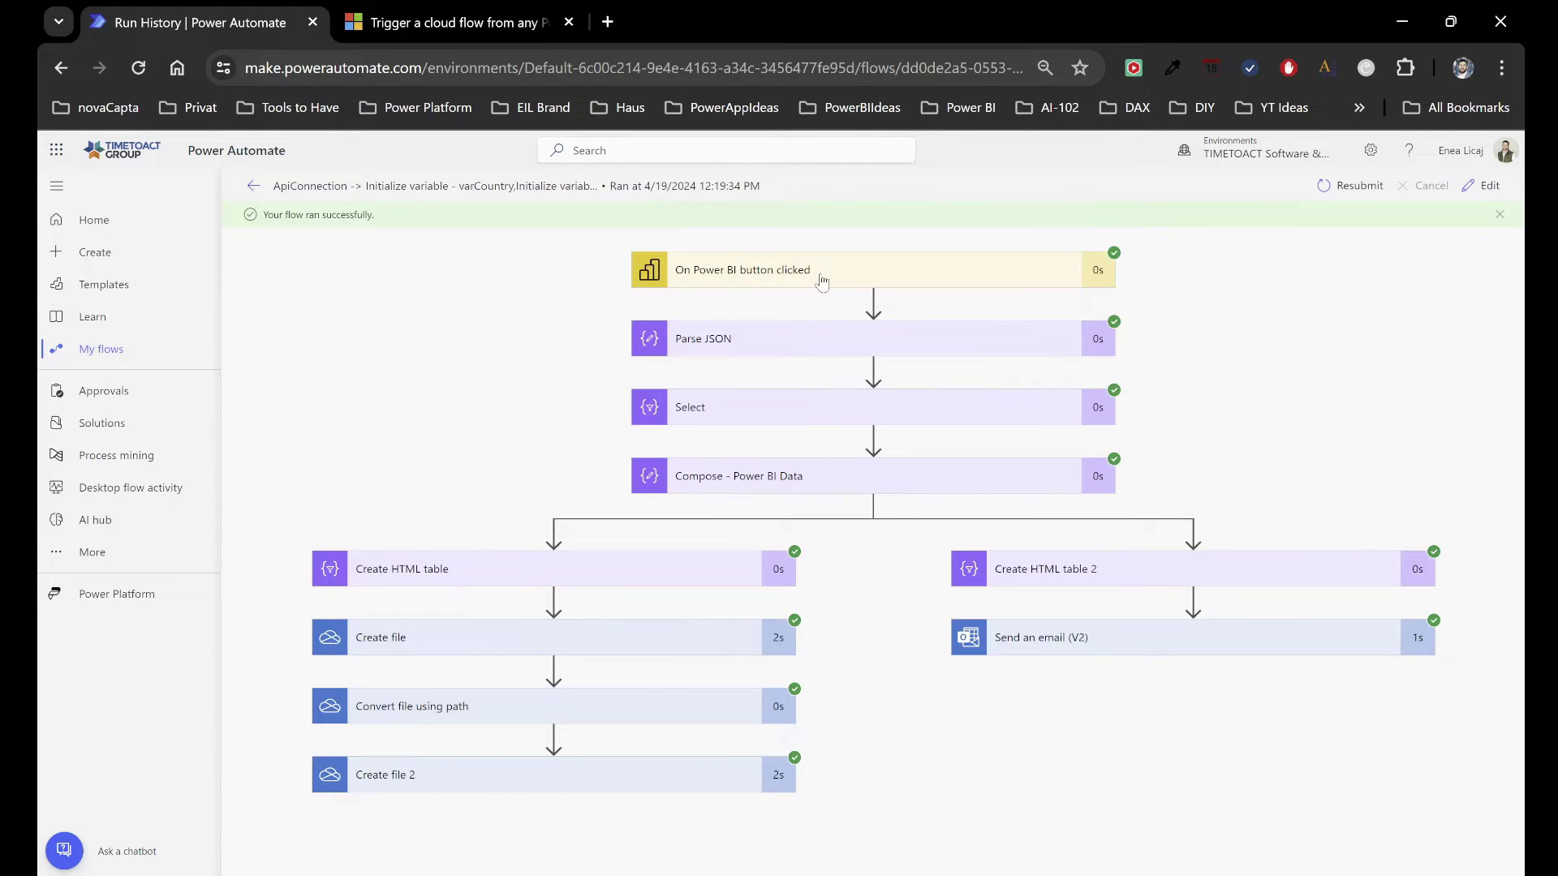
# Expand Parse JSON in the run history and examine its input content, schema and output body
pyautogui.click(837, 344)
pyautogui.scroll(-3, 759, 657)
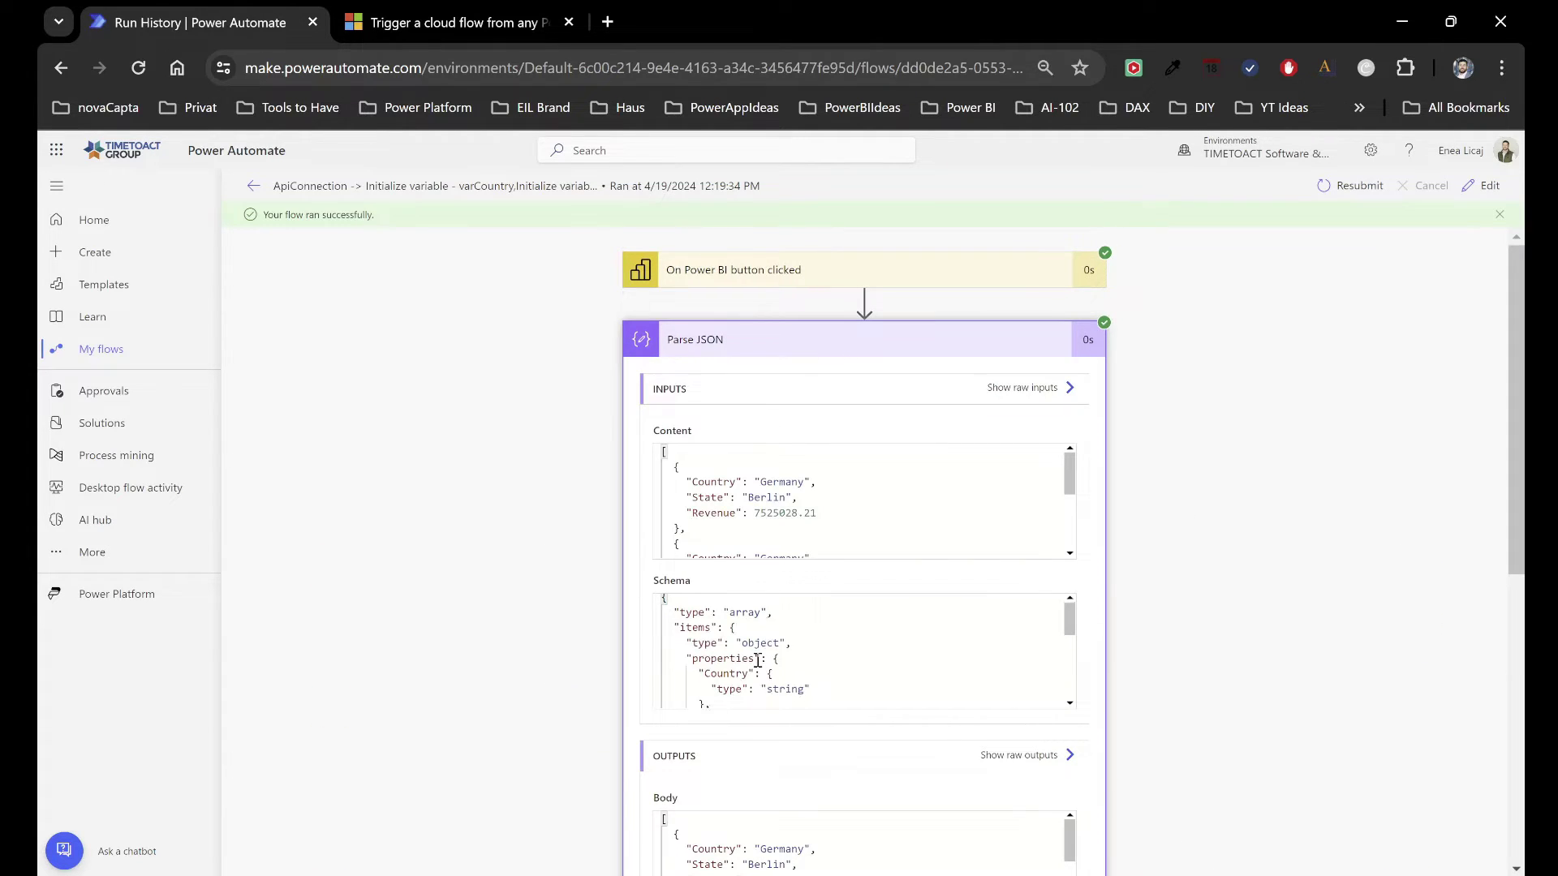
pyautogui.scroll(-1, 613, 700)
pyautogui.scroll(-4, 613, 700)
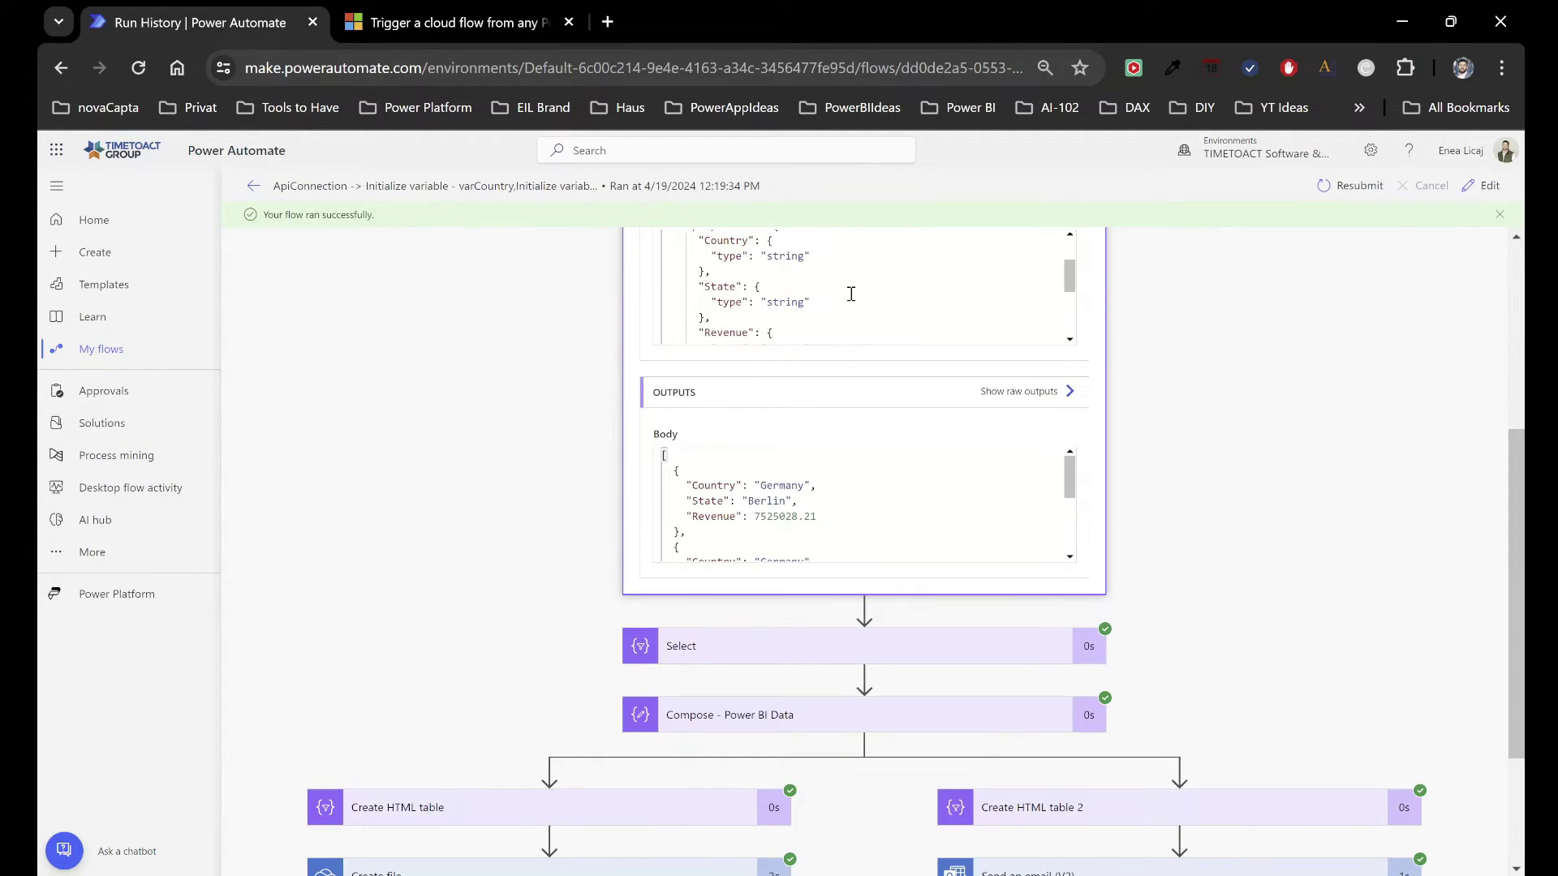
pyautogui.scroll(-1, 851, 294)
pyautogui.scroll(-5, 834, 516)
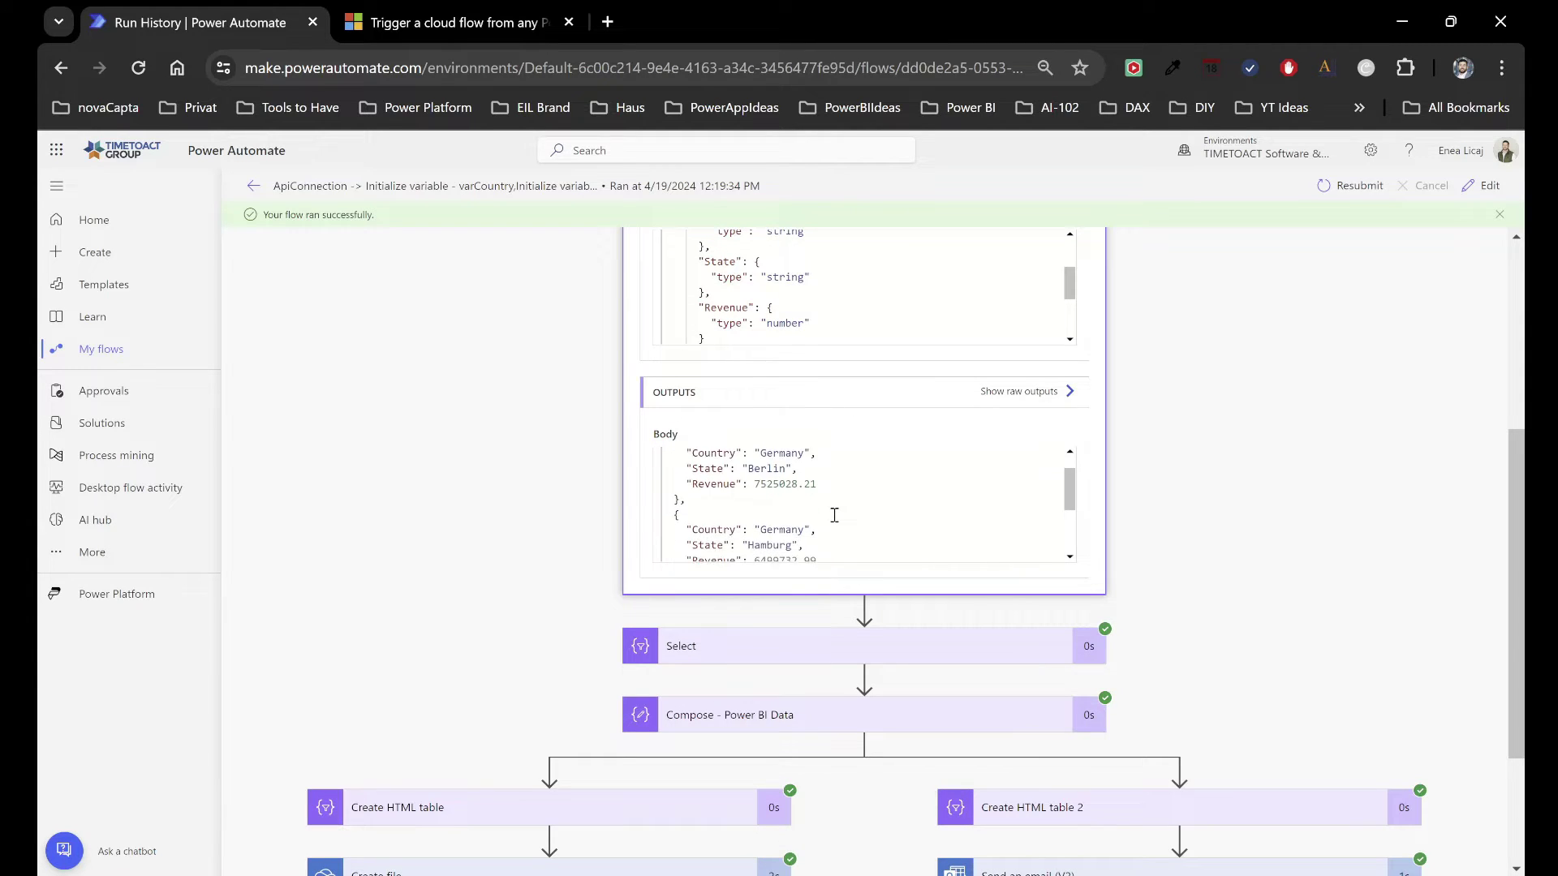
pyautogui.scroll(5, 834, 516)
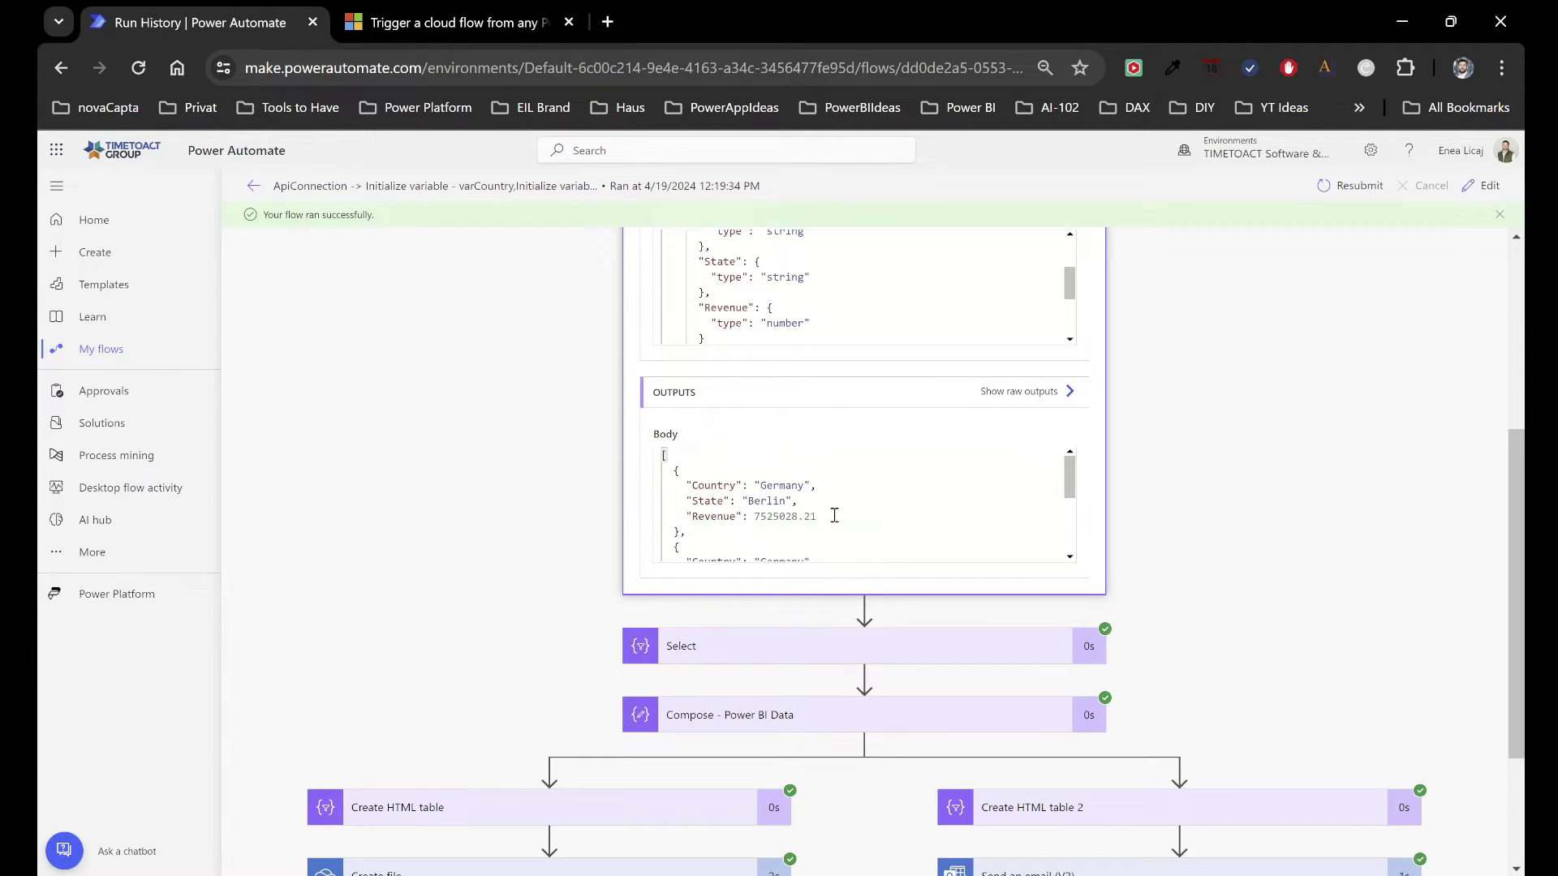
# Switch to Power BI Desktop, return from the flow editor to the report and inspect Germany on the Revenue by Country map
pyautogui.hotkey('alt', 'Tab')
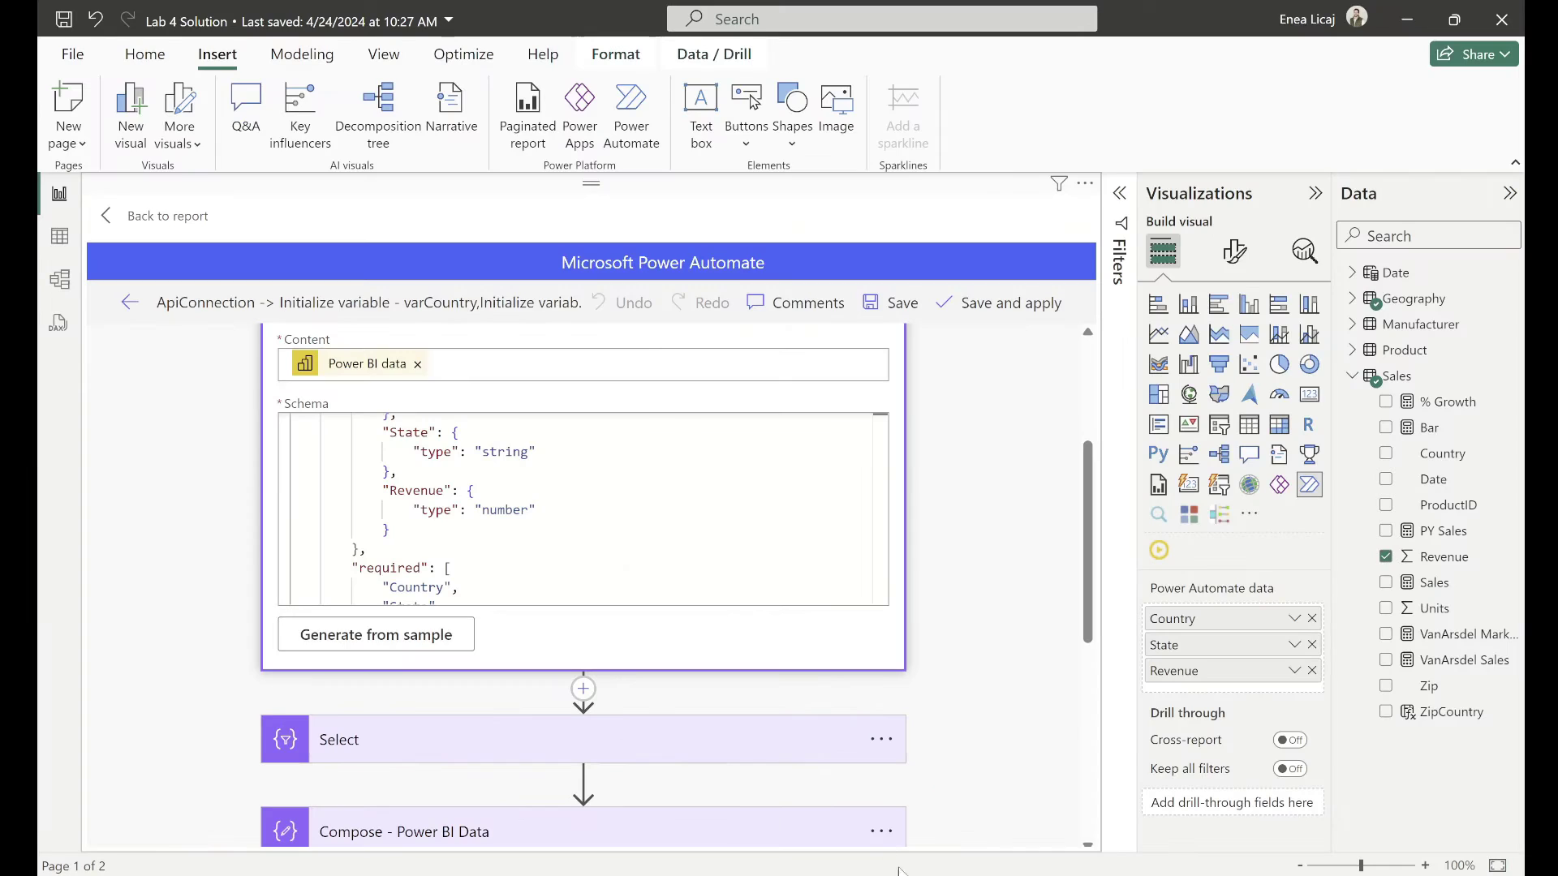
pyautogui.click(190, 216)
pyautogui.moveTo(490, 469)
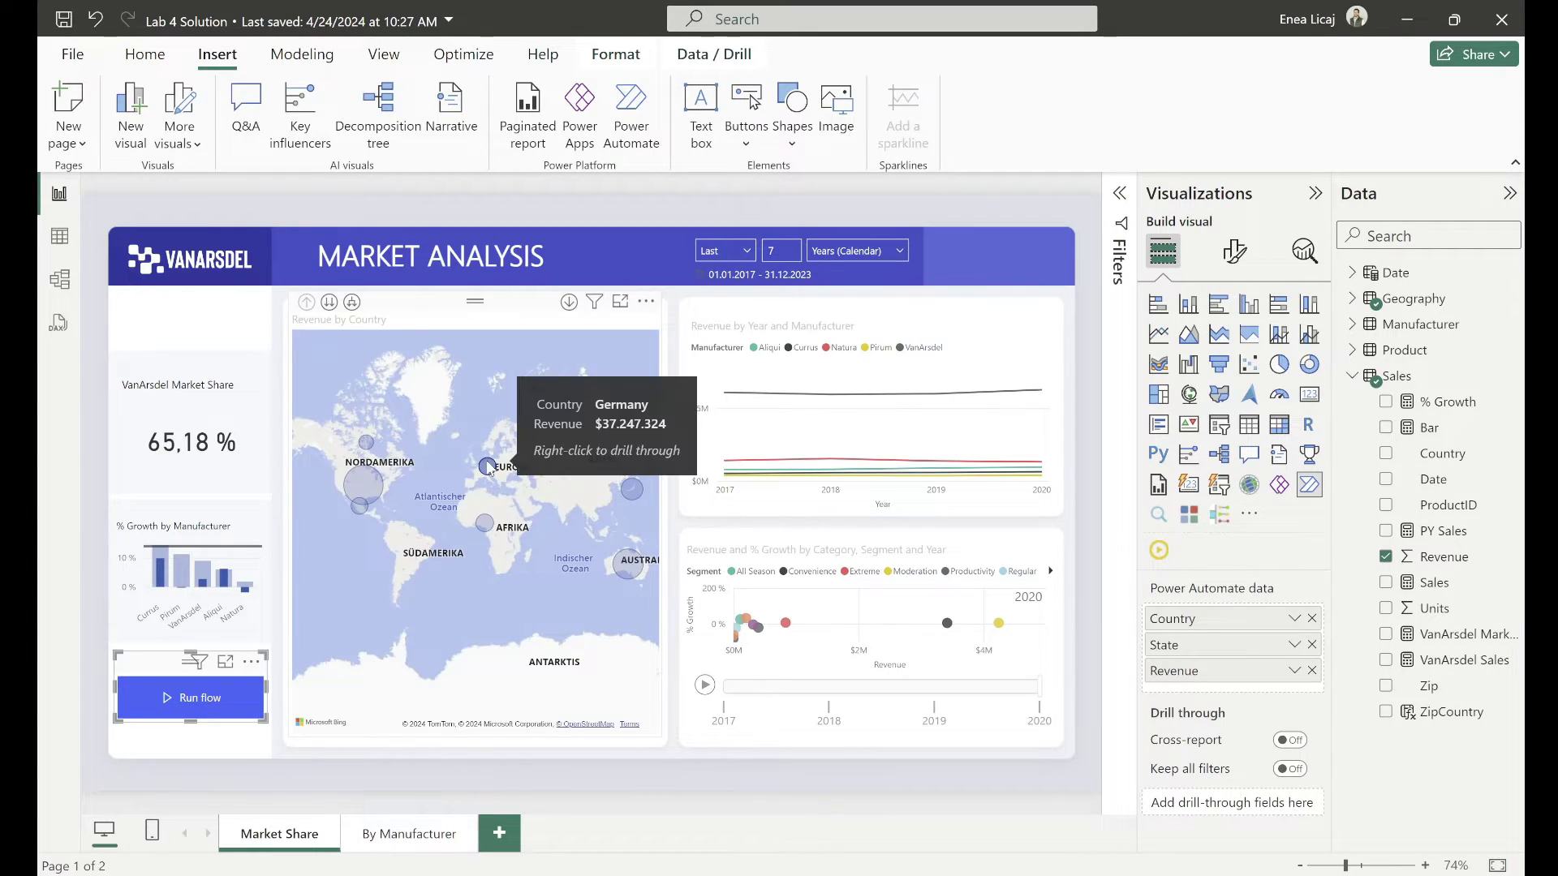
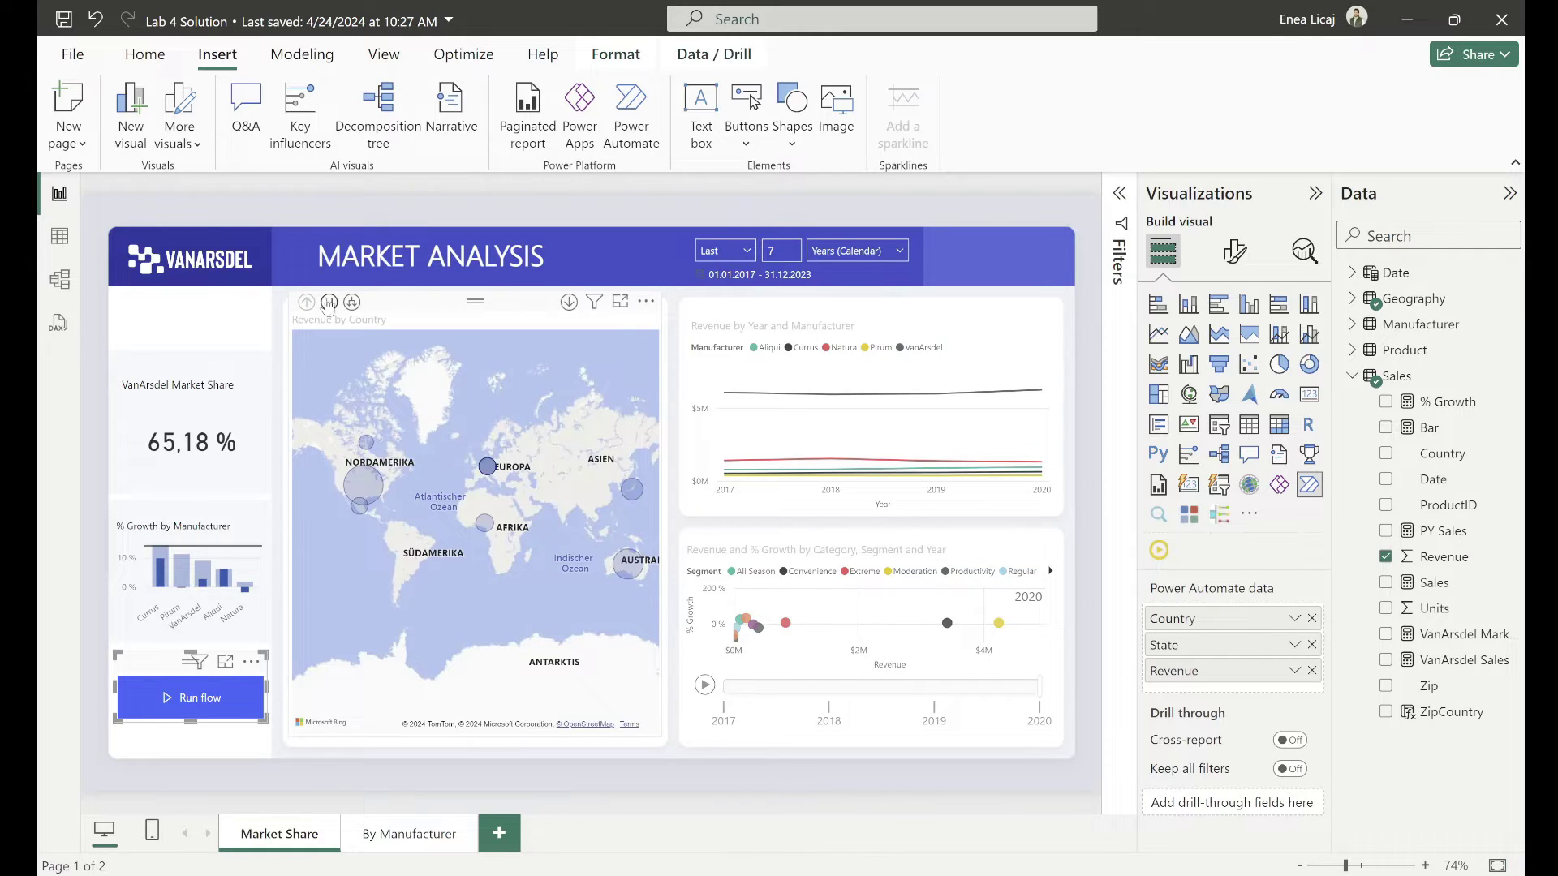
# Drill the revenue map down to the State level and inspect the revenue of the German states
pyautogui.click(329, 303)
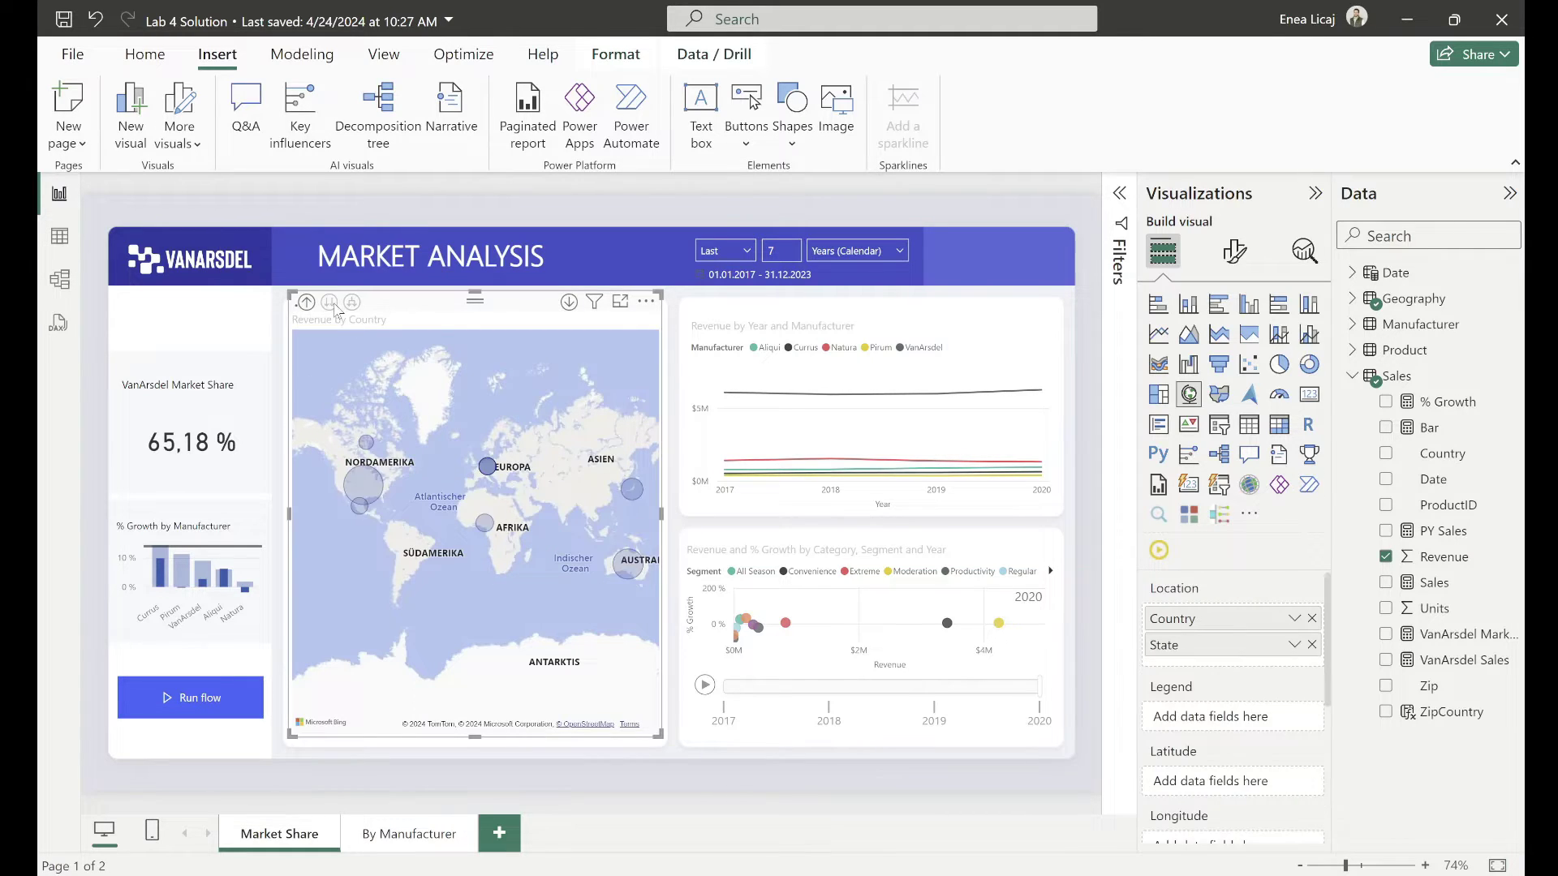
pyautogui.scroll(5, 496, 449)
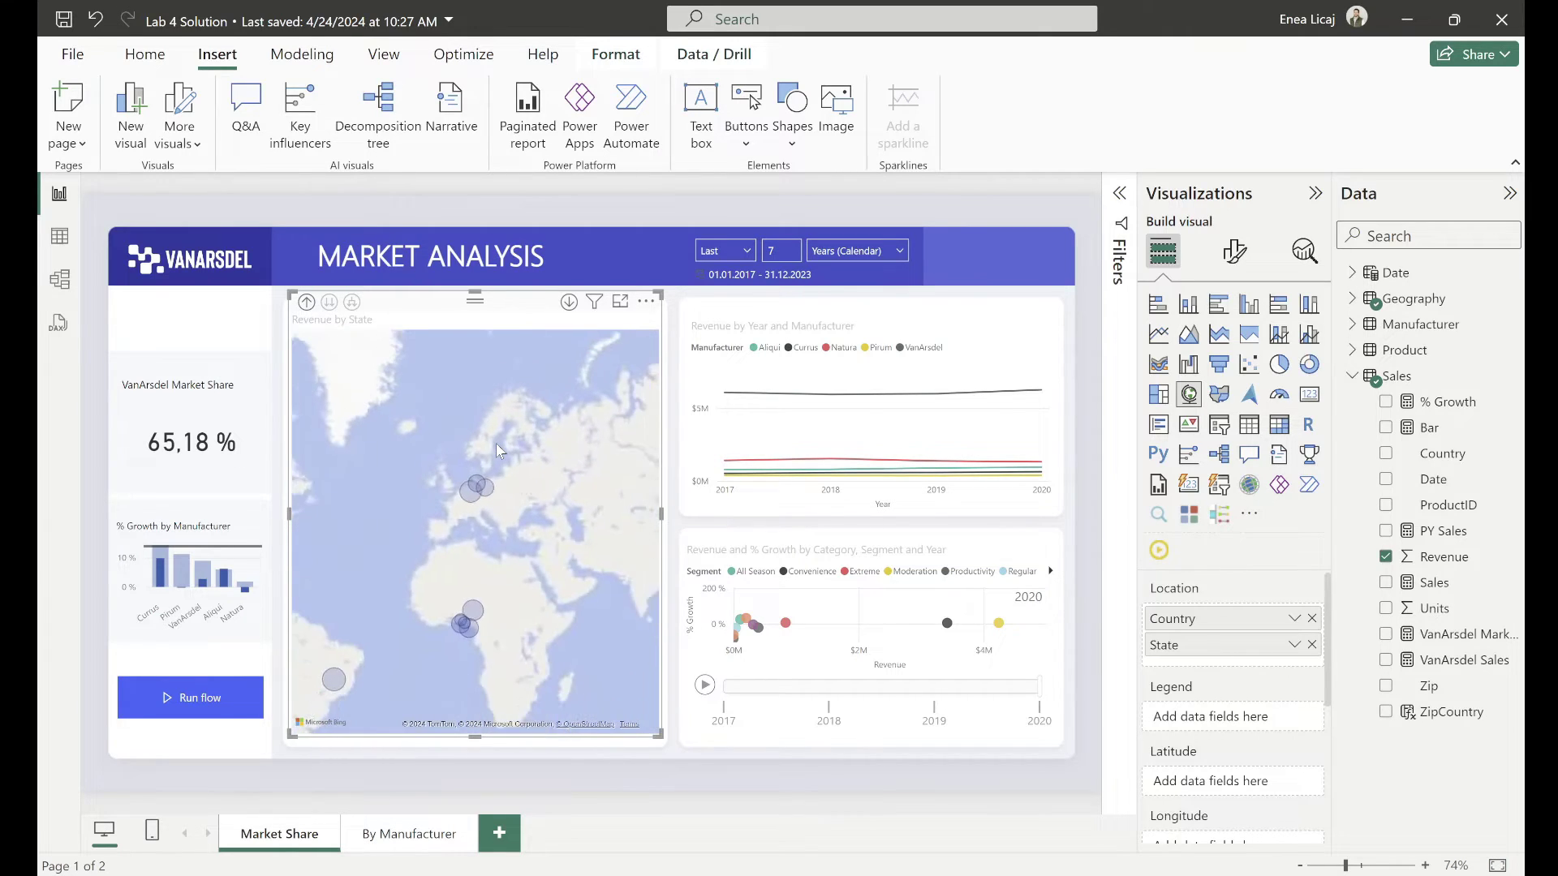
pyautogui.scroll(4, 495, 443)
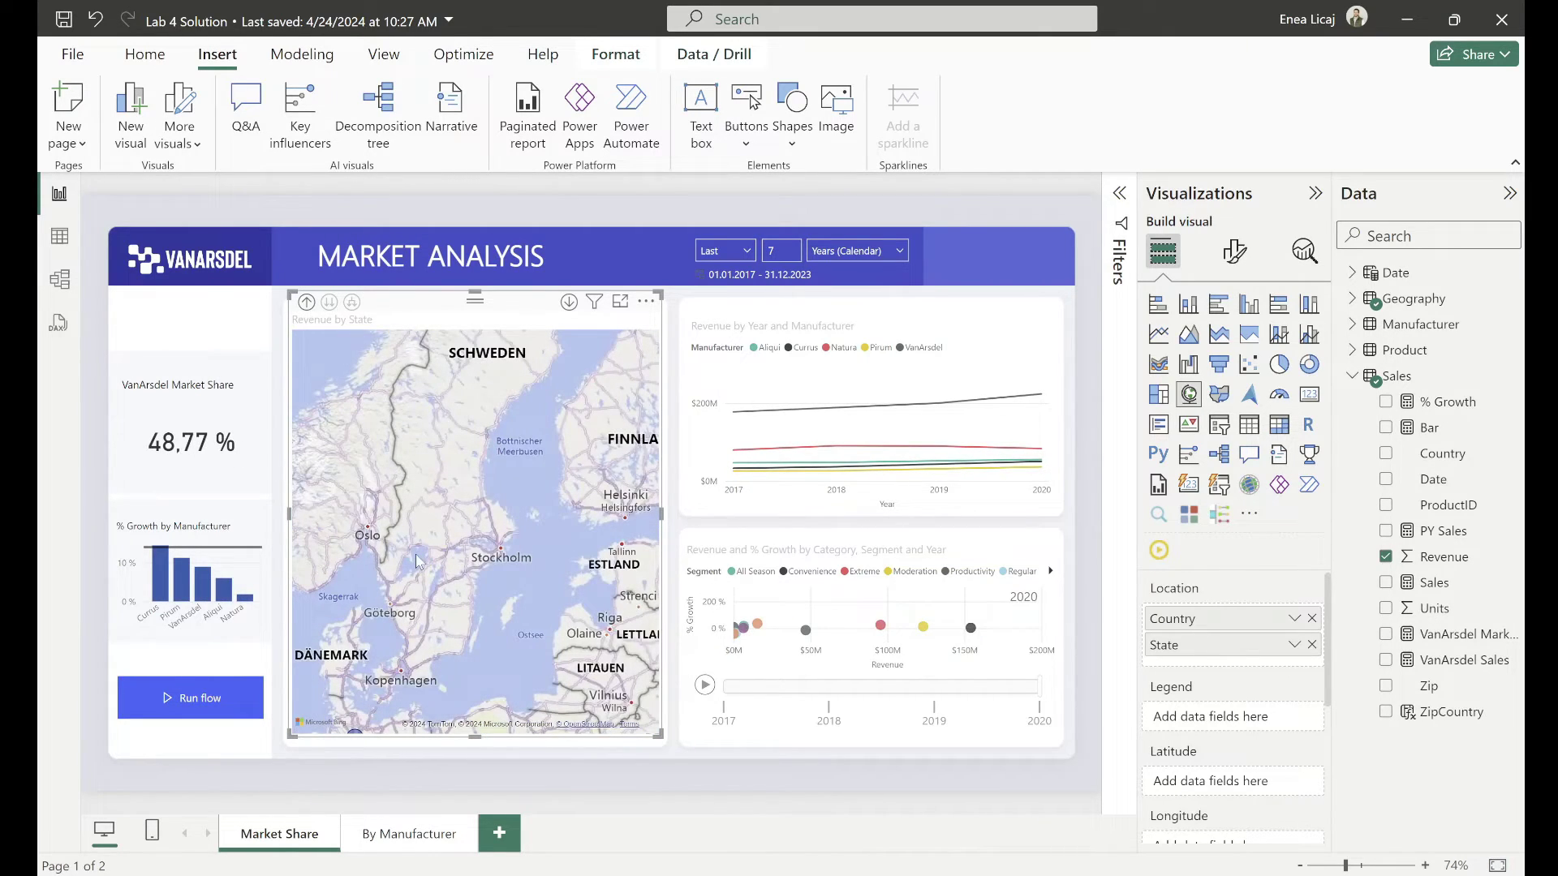
pyautogui.moveTo(483, 536)
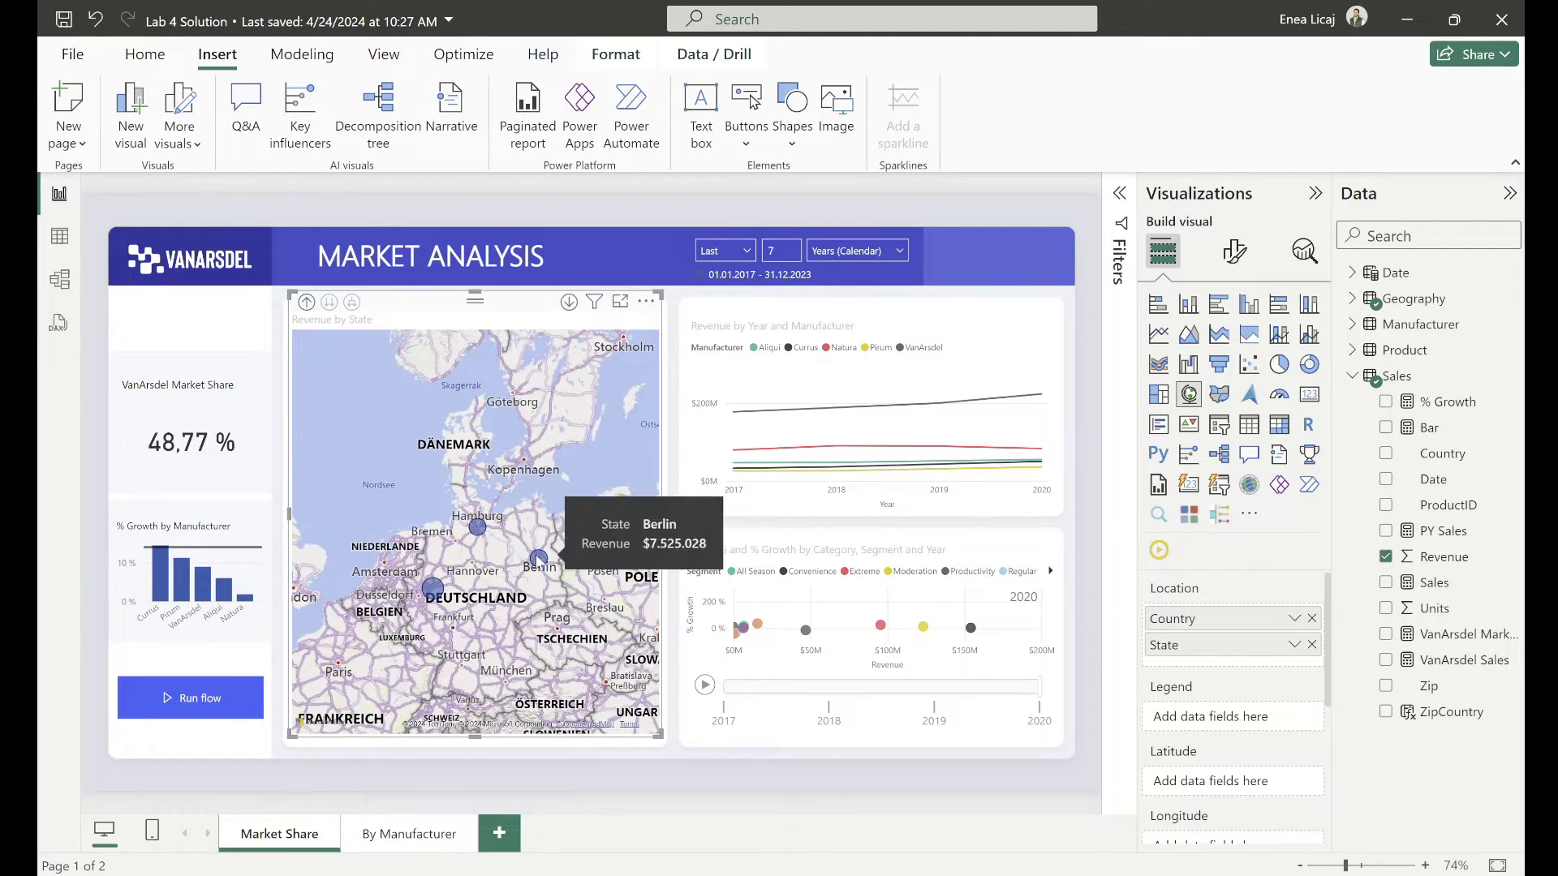
pyautogui.moveTo(439, 589)
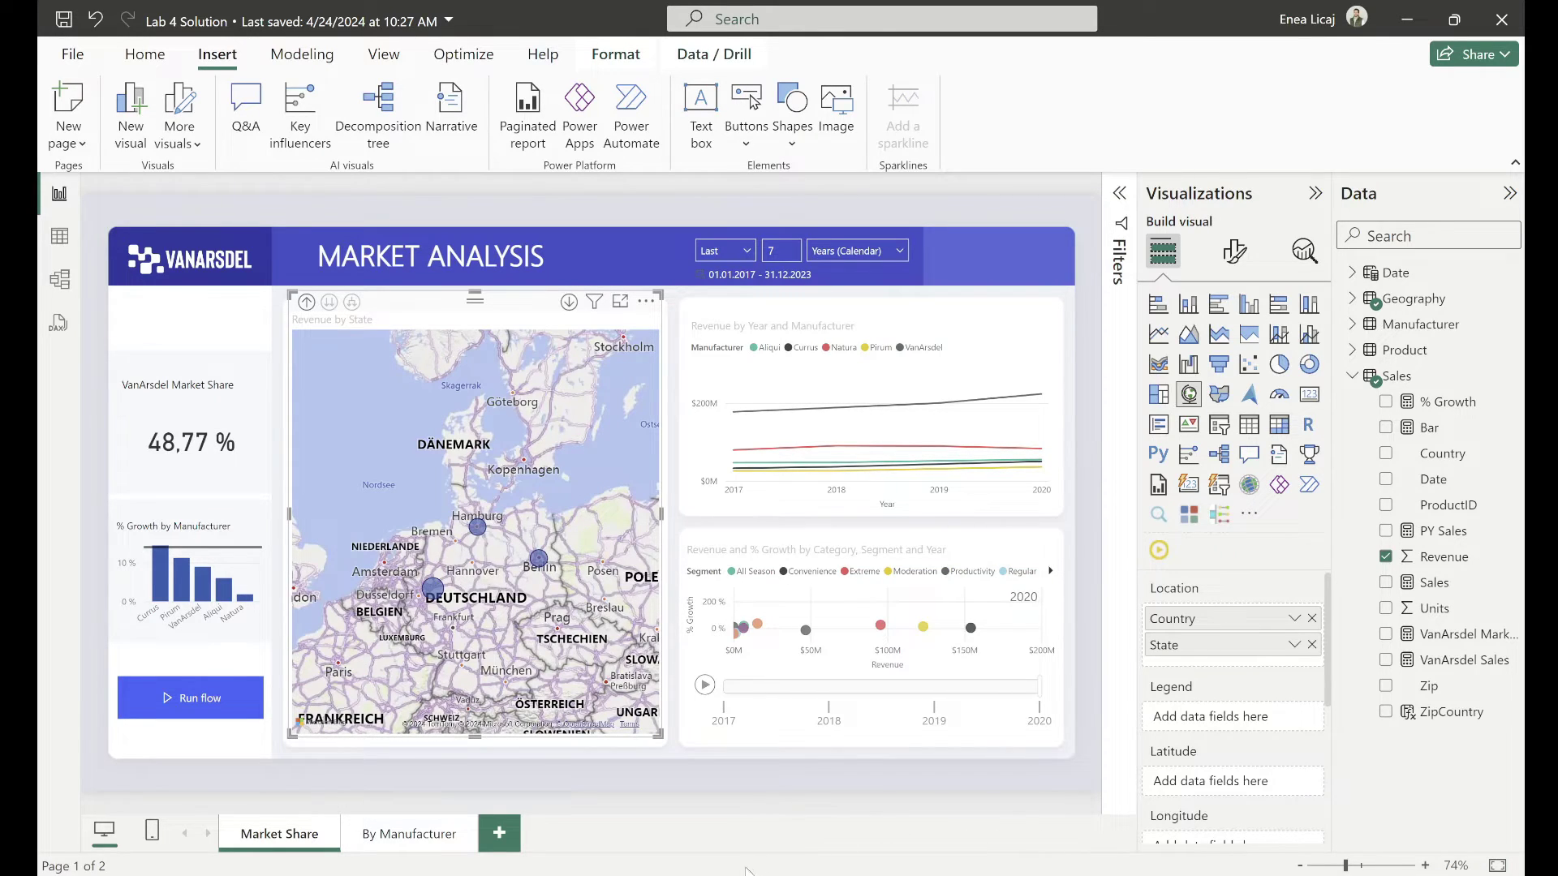
# Switch to the flow run in Chrome and compare each state's revenue in the Parse JSON output body
pyautogui.click(832, 713)
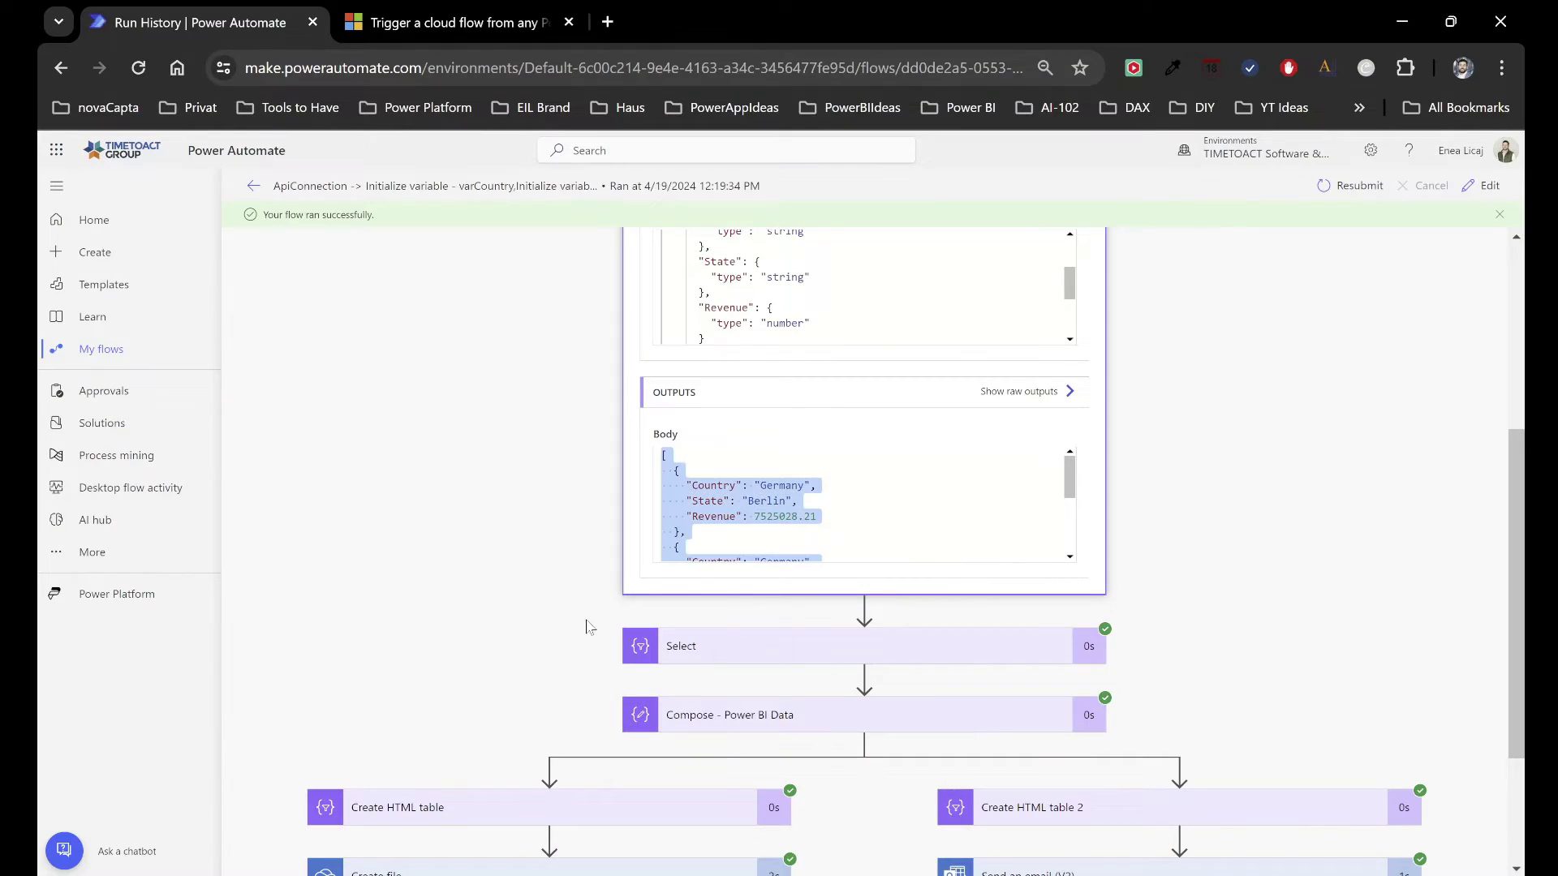
pyautogui.click(878, 508)
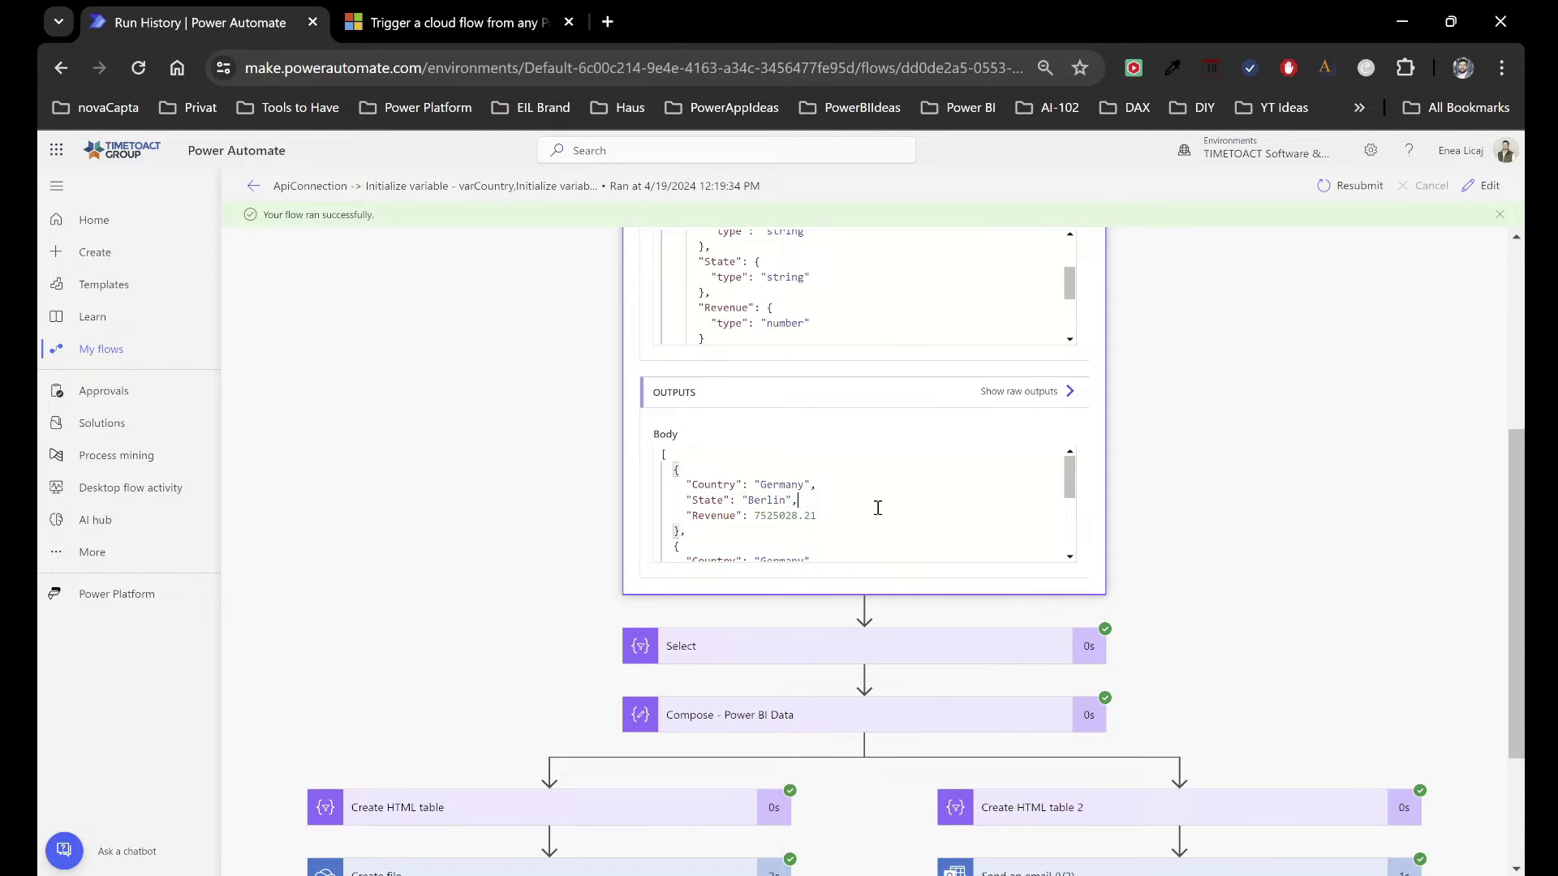
pyautogui.scroll(-1, 878, 508)
pyautogui.scroll(-3, 878, 508)
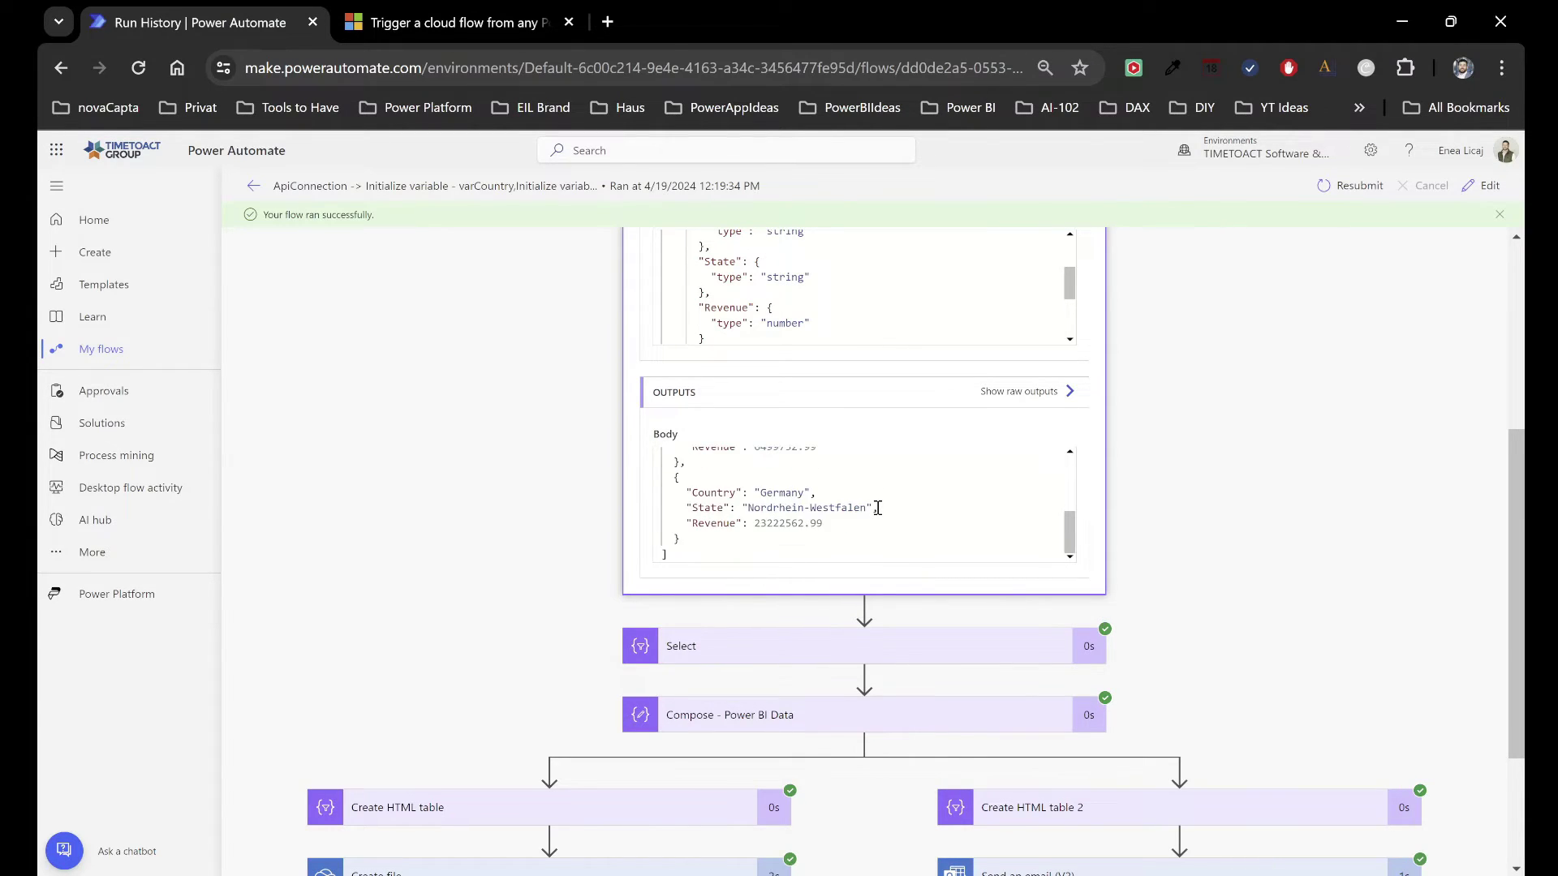
pyautogui.scroll(3, 880, 528)
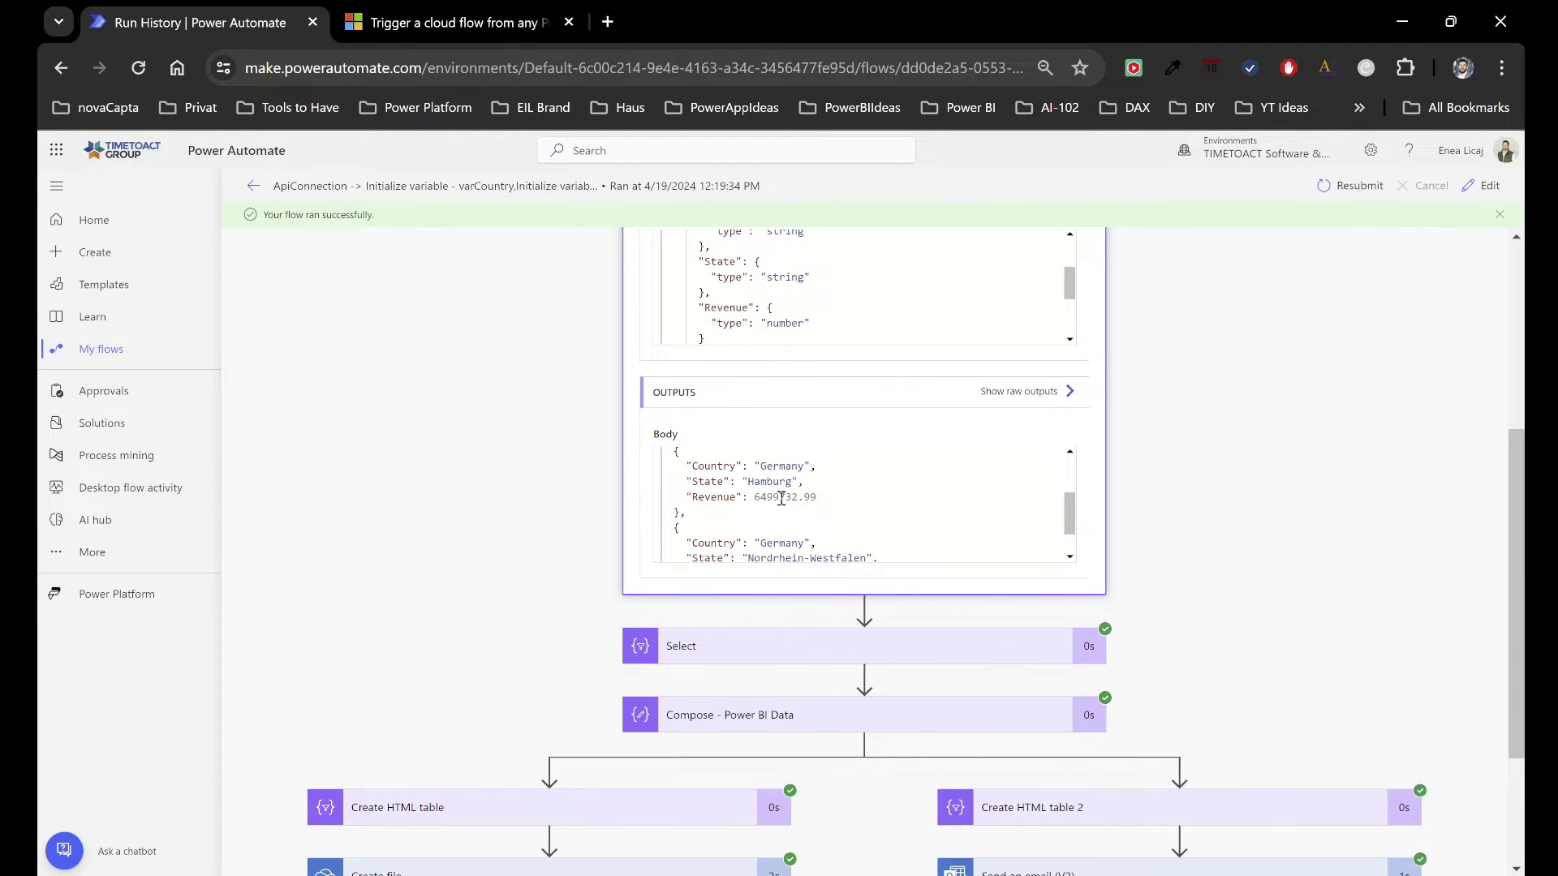
pyautogui.moveTo(756, 496); pyautogui.dragTo(818, 504)
pyautogui.scroll(-1, 818, 504)
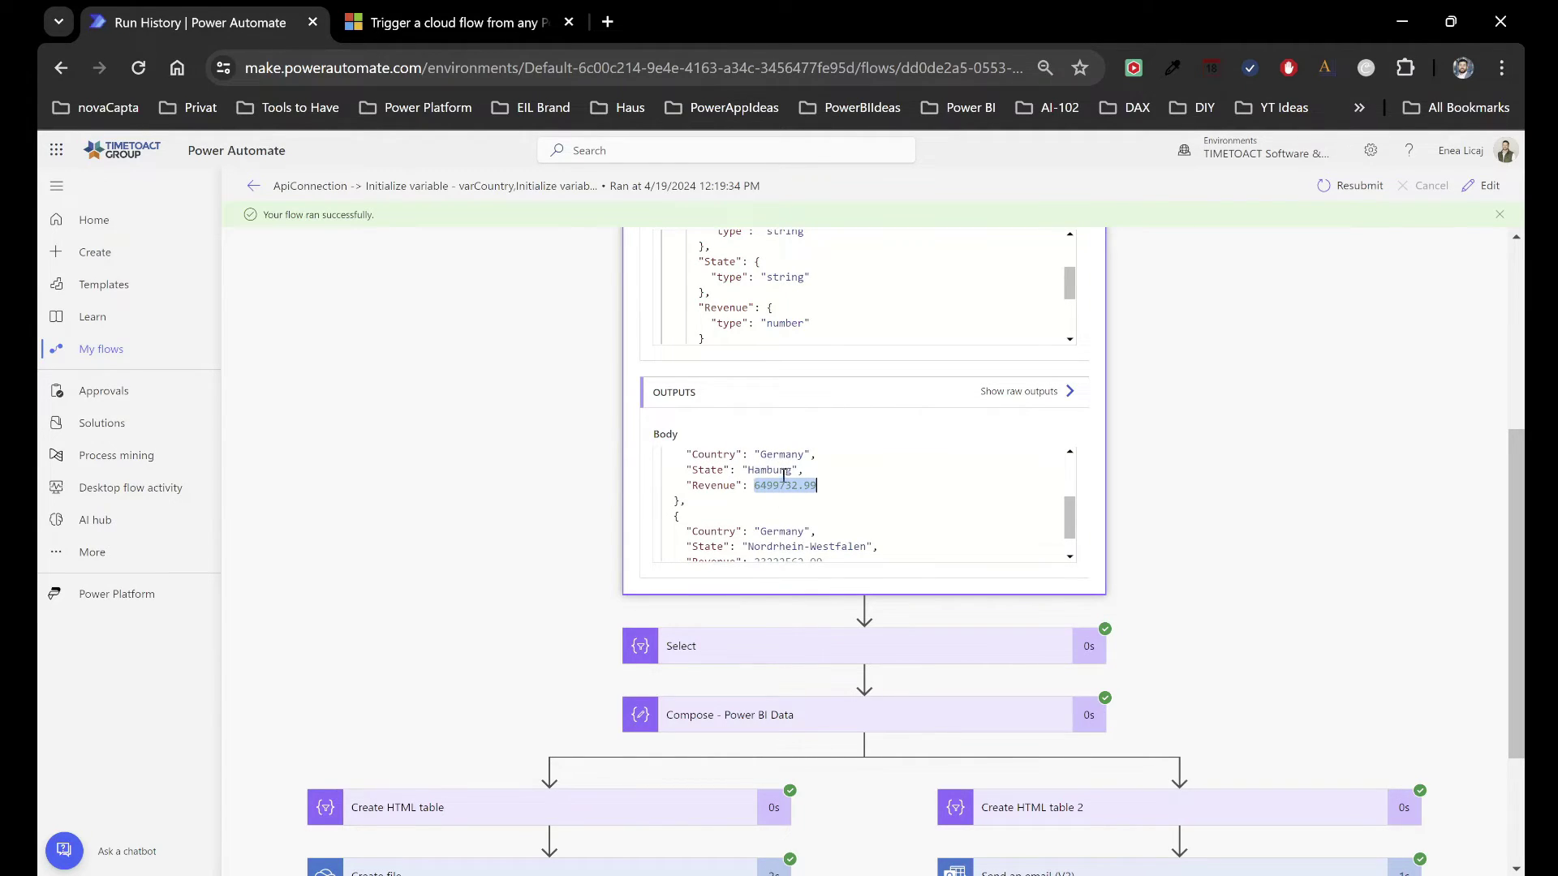
pyautogui.click(737, 496)
pyautogui.scroll(-2, 737, 496)
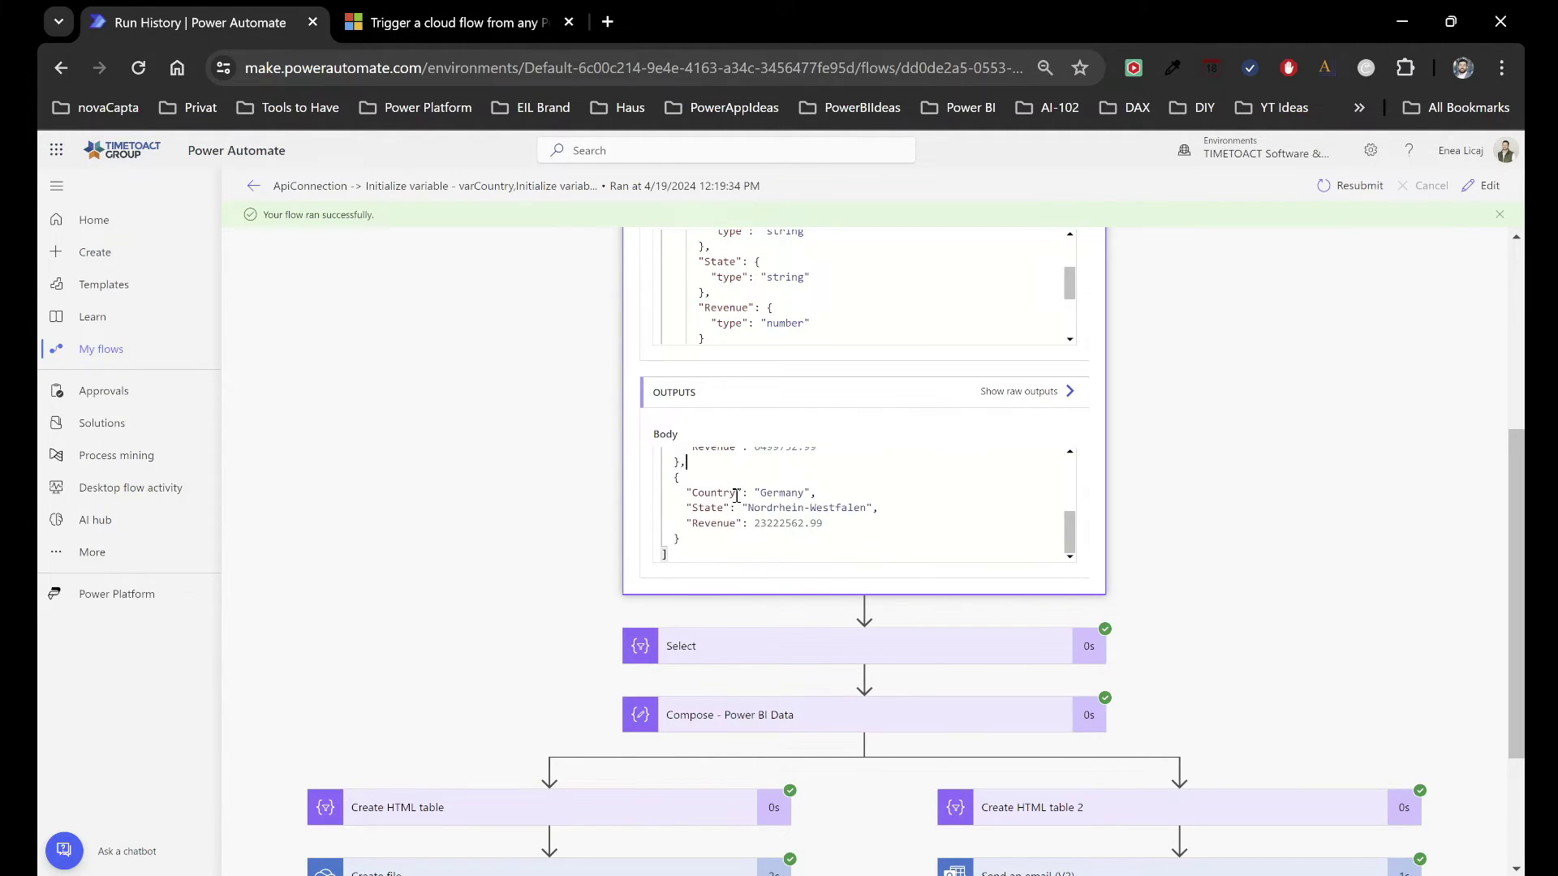
# Expand the Select action in the run history and compare its input revenues with the formatted revenues in its output
pyautogui.click(796, 654)
pyautogui.scroll(-5, 548, 603)
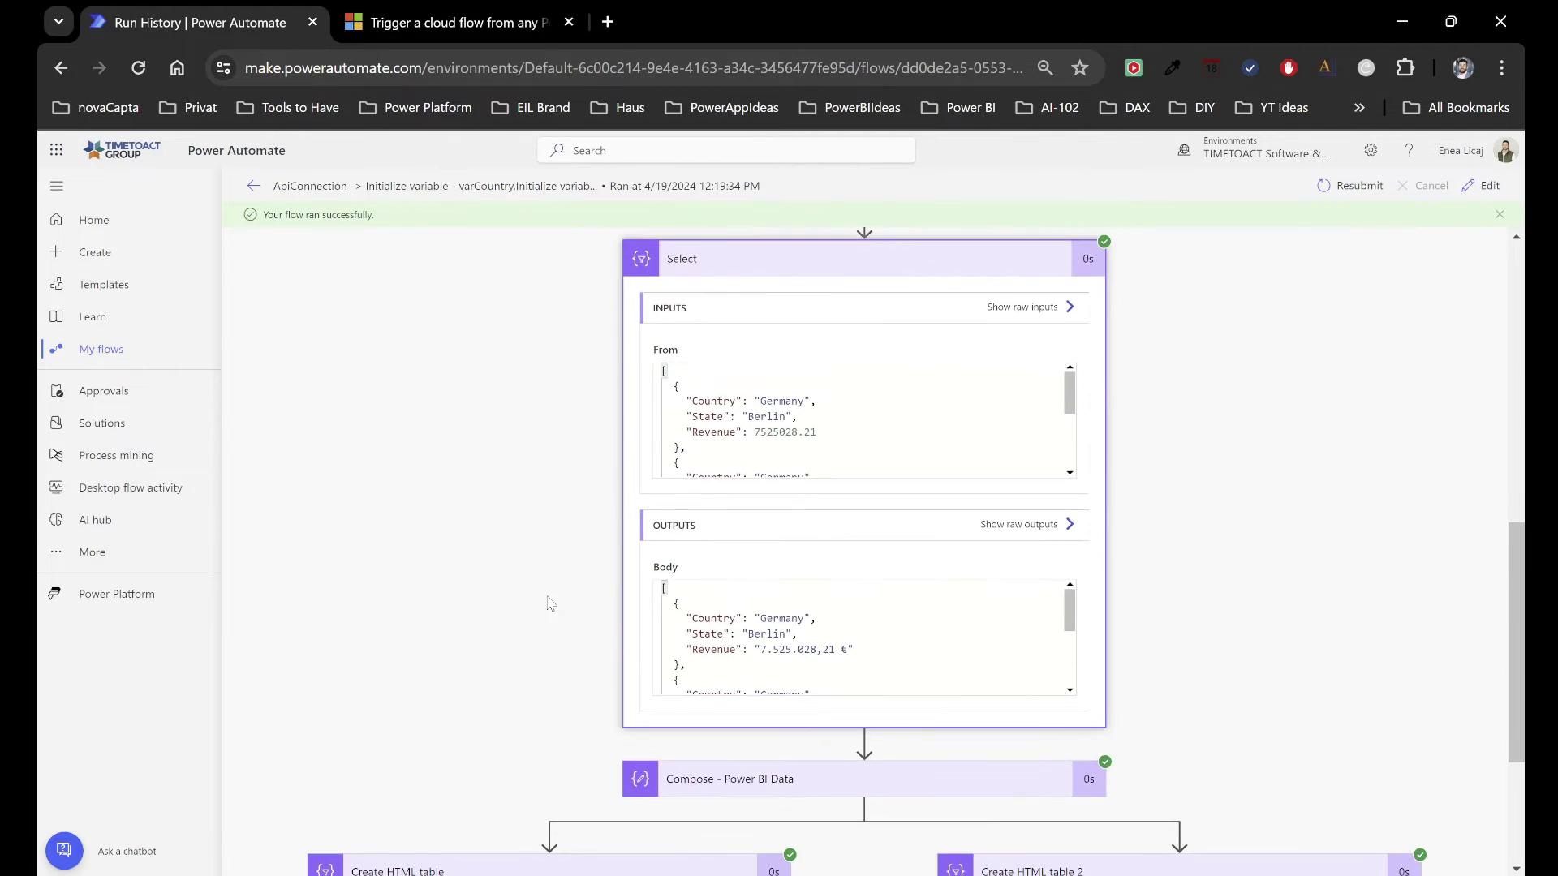
pyautogui.scroll(-1, 756, 439)
pyautogui.scroll(-3, 756, 439)
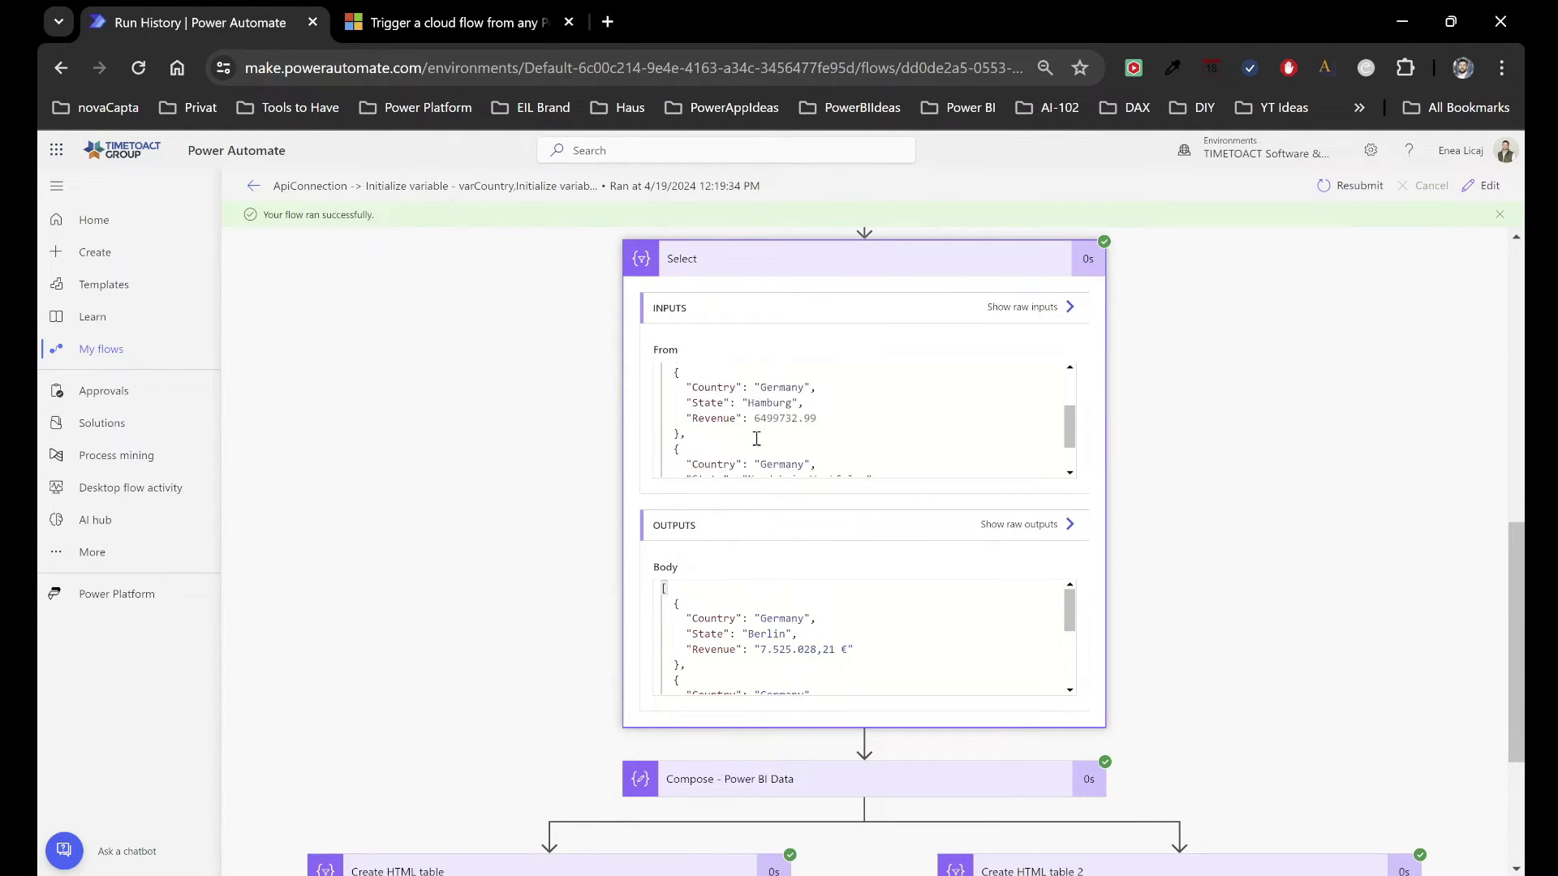
pyautogui.scroll(5, 572, 430)
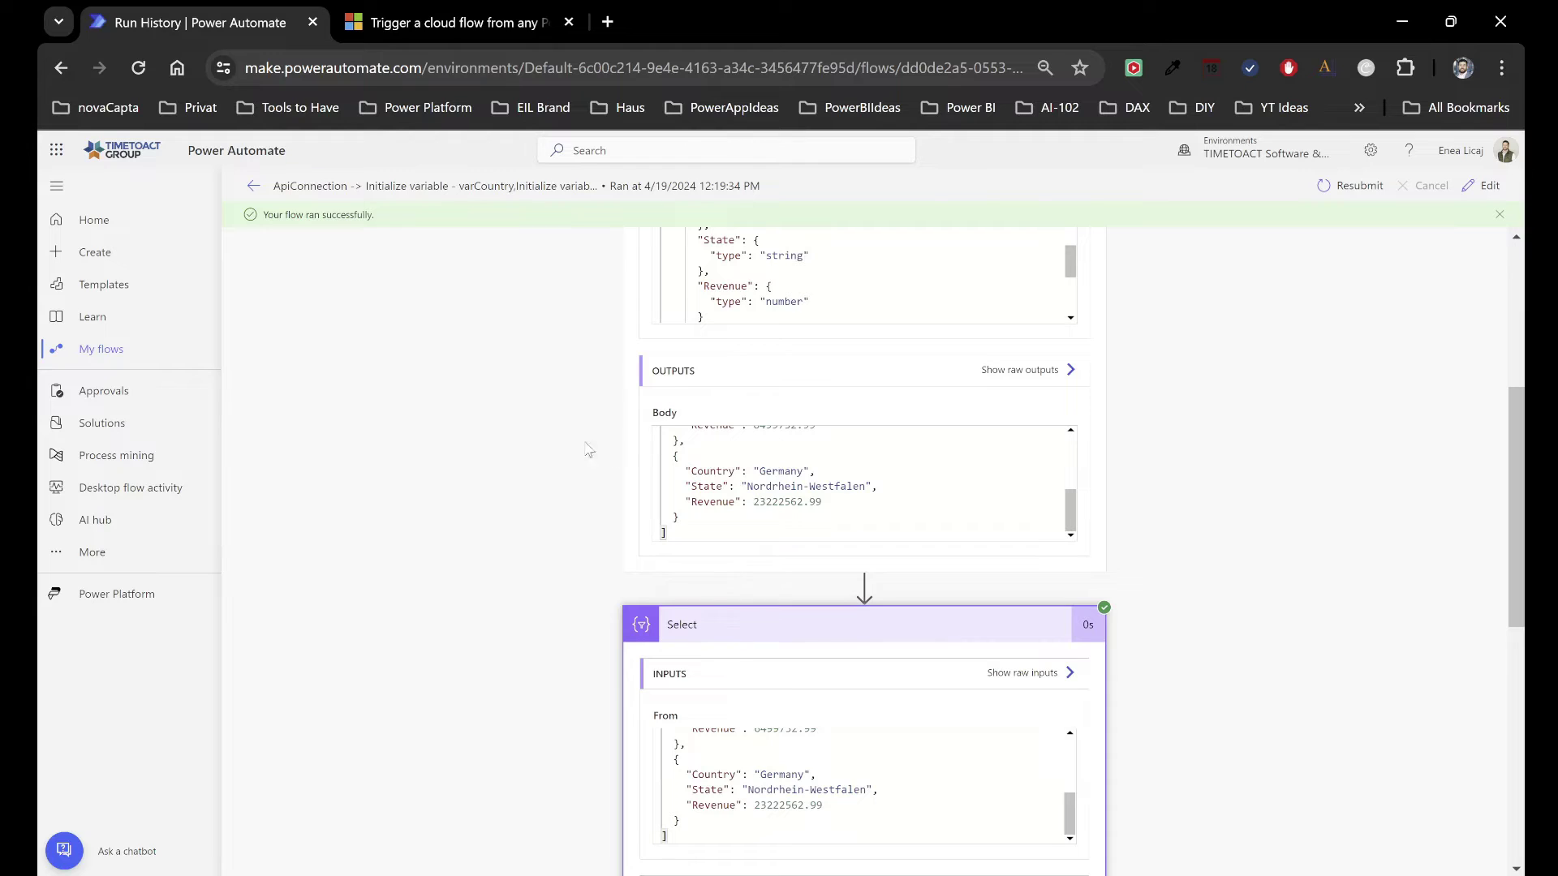
pyautogui.scroll(-5, 588, 449)
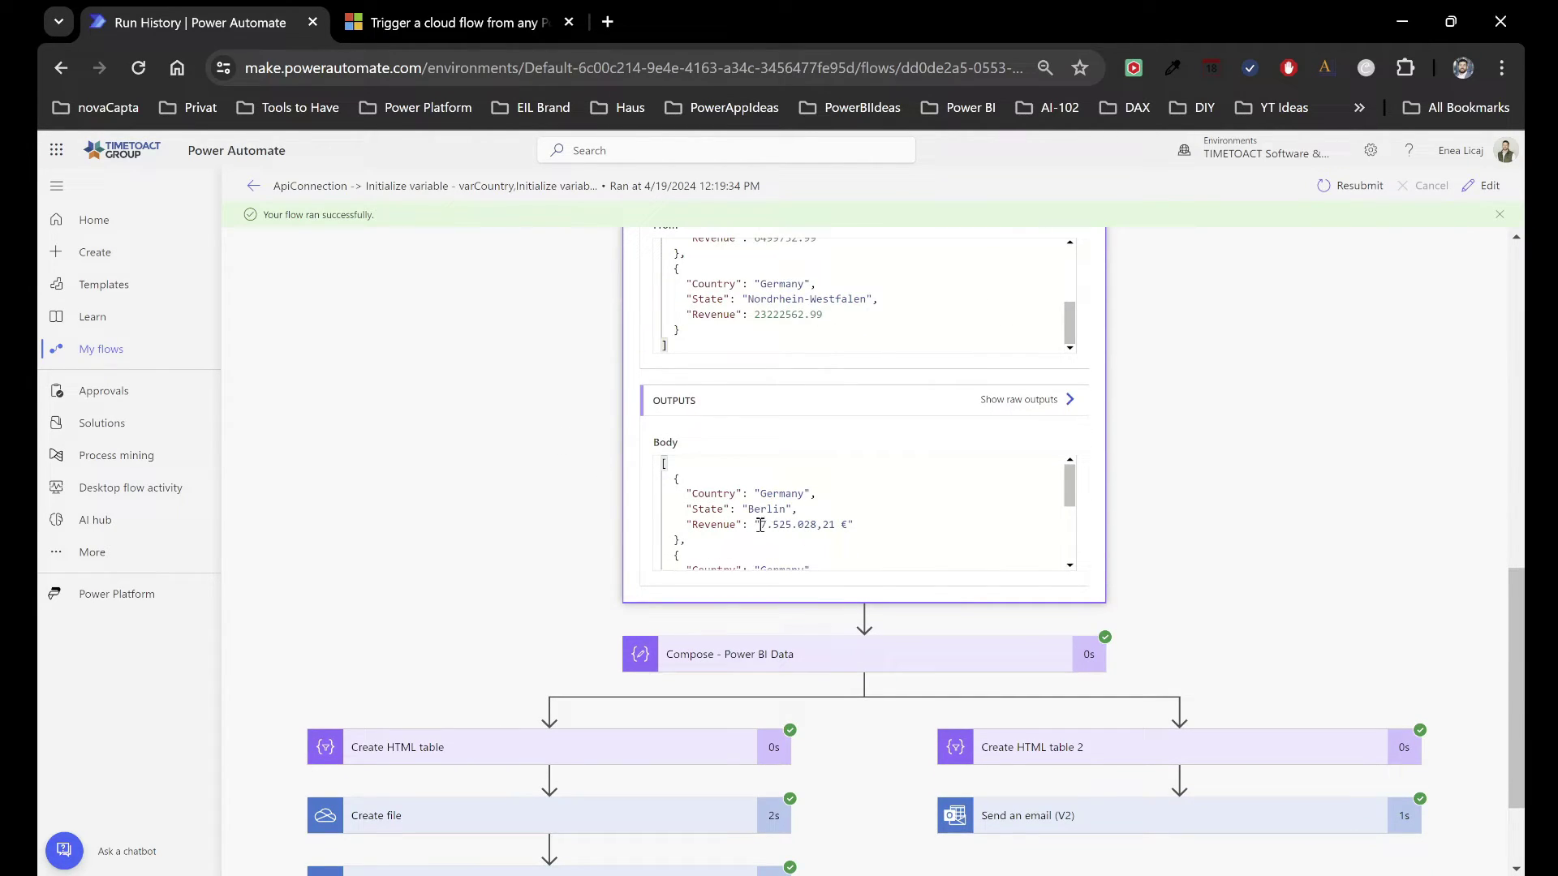
pyautogui.moveTo(759, 526); pyautogui.dragTo(850, 531)
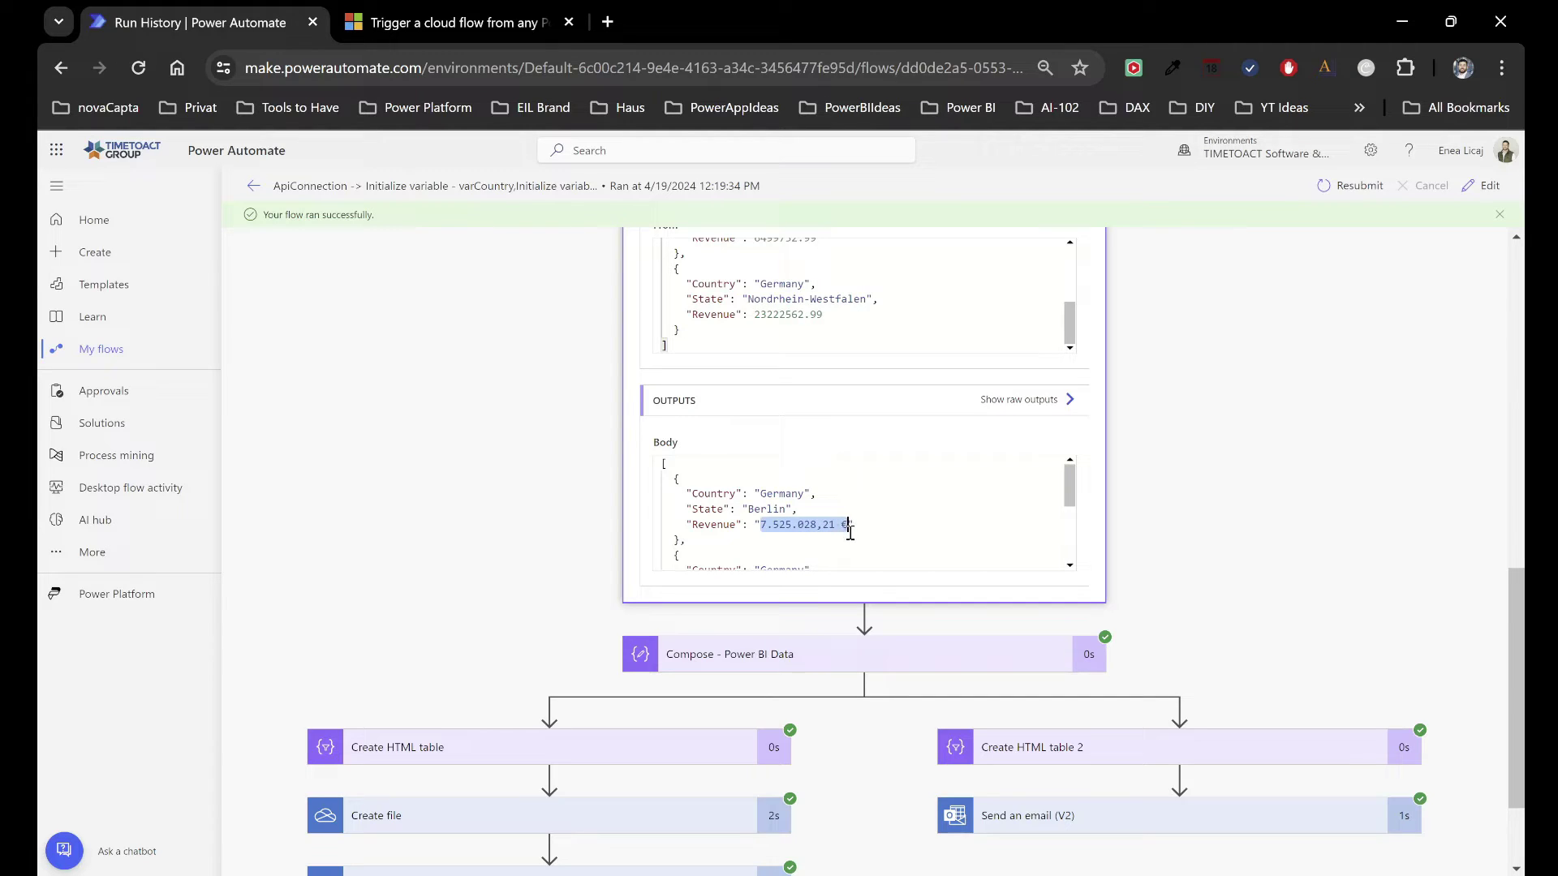
# Open the flow for editing, expand the Select action and review its Country and State mappings
pyautogui.click(1487, 185)
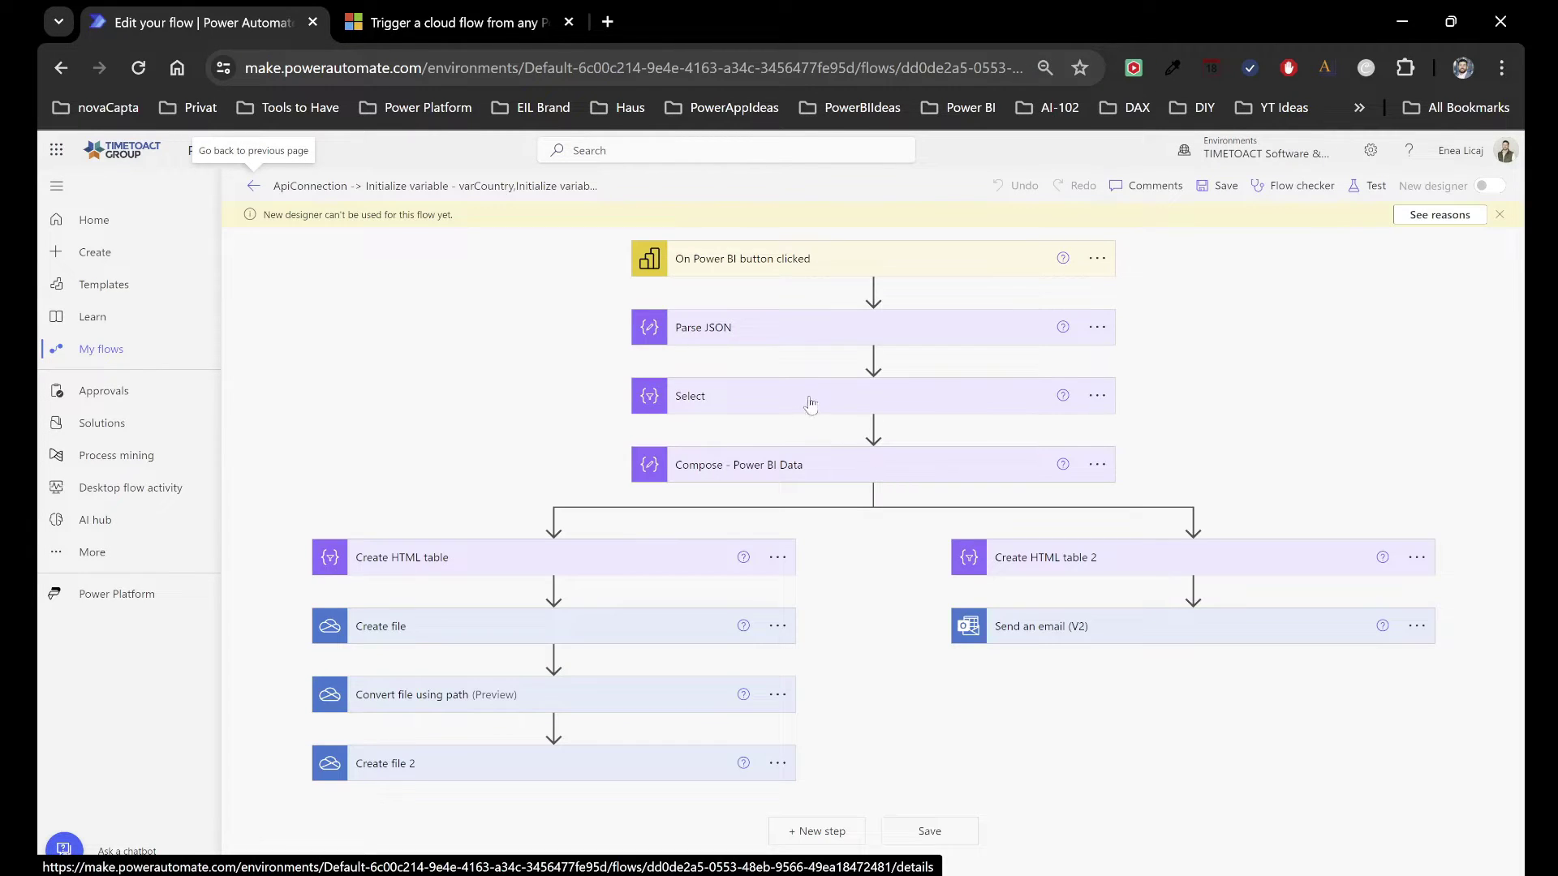
pyautogui.click(807, 397)
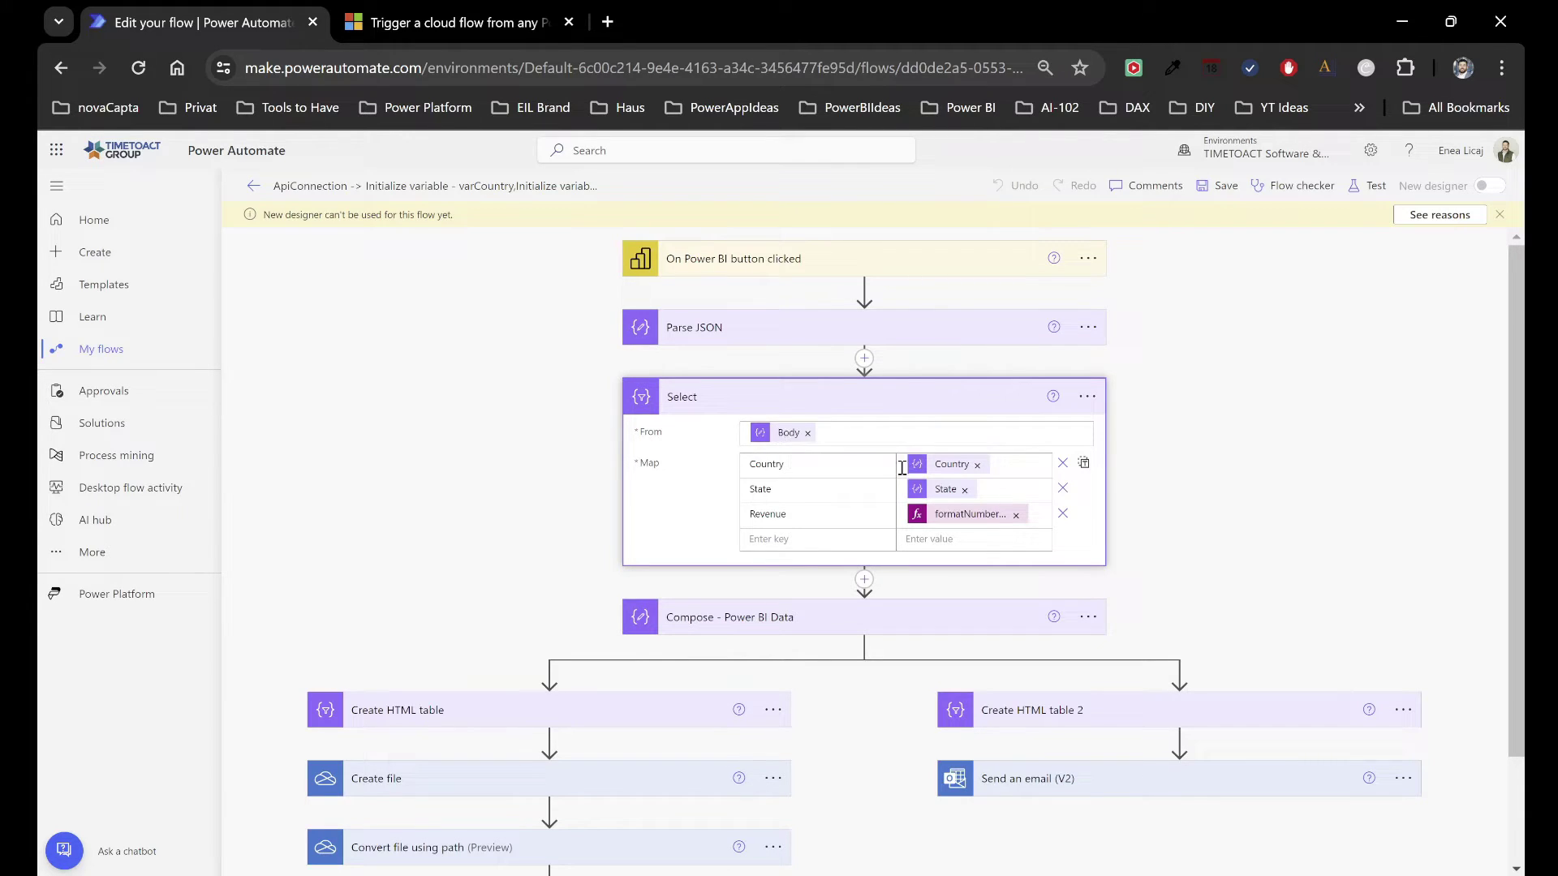
pyautogui.click(781, 470)
pyautogui.doubleClick(782, 468)
pyautogui.click(774, 488)
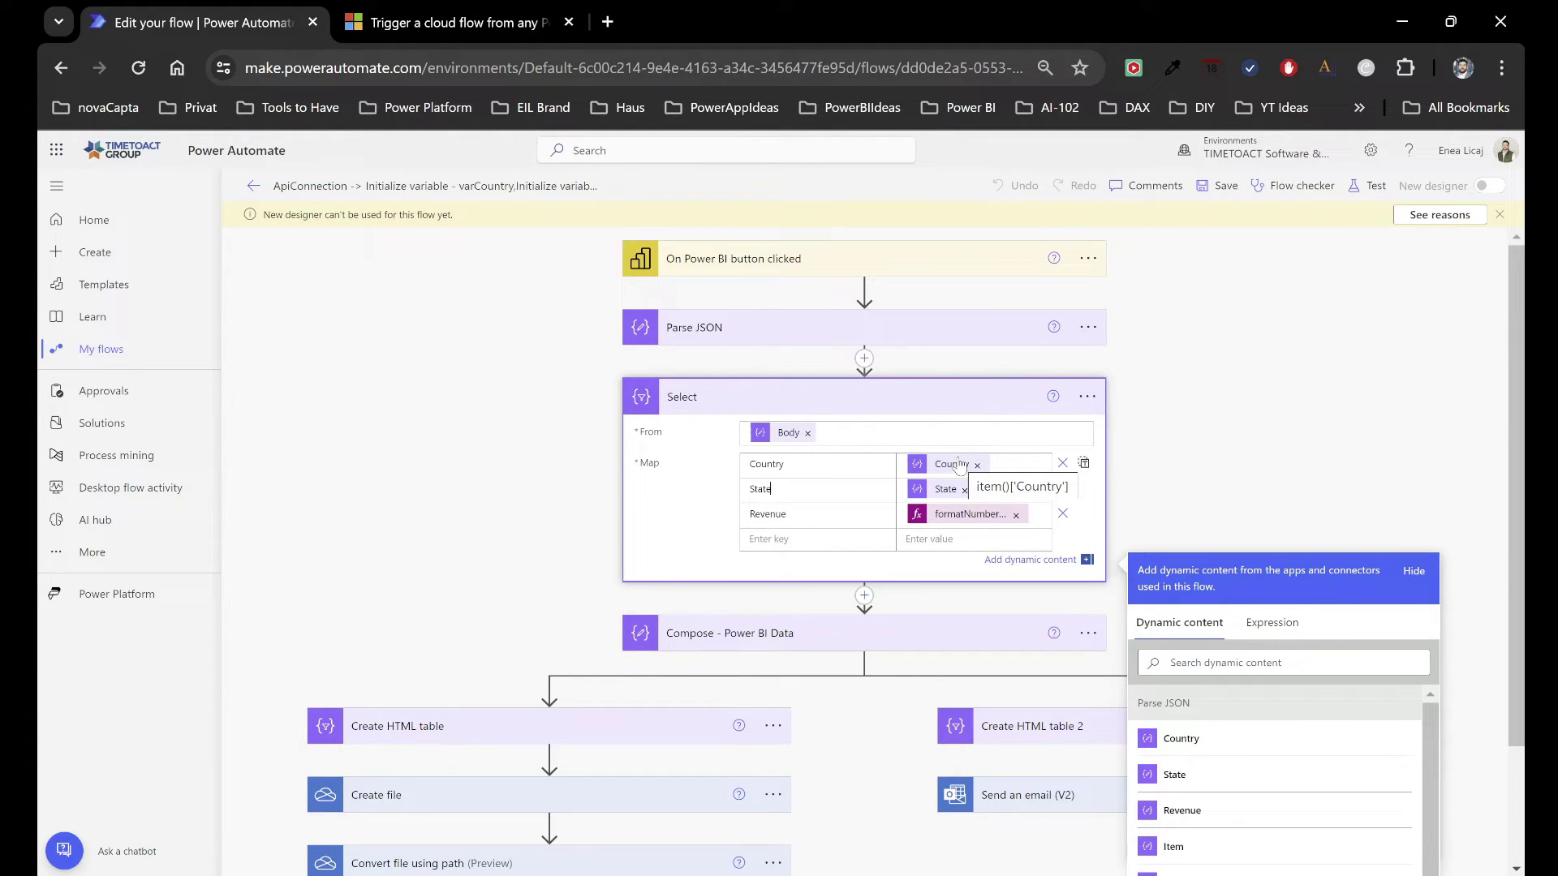
# Open the formatNumber expression mapped to Revenue and examine its arguments, including the 'de-de' locale
pyautogui.click(951, 521)
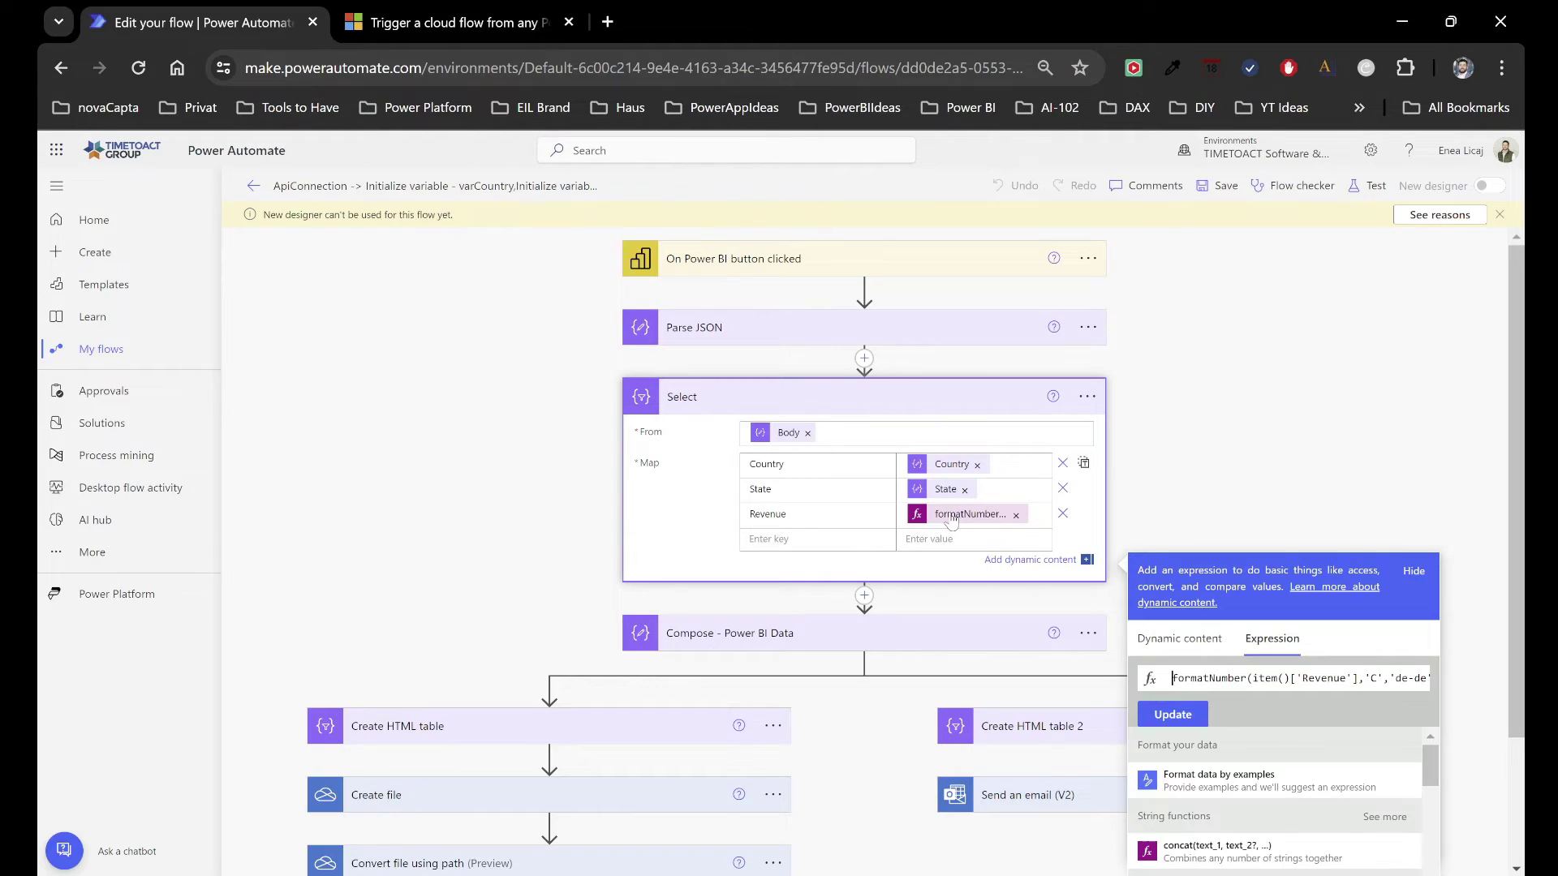
pyautogui.doubleClick(1316, 677)
pyautogui.moveTo(1401, 680); pyautogui.dragTo(1446, 691)
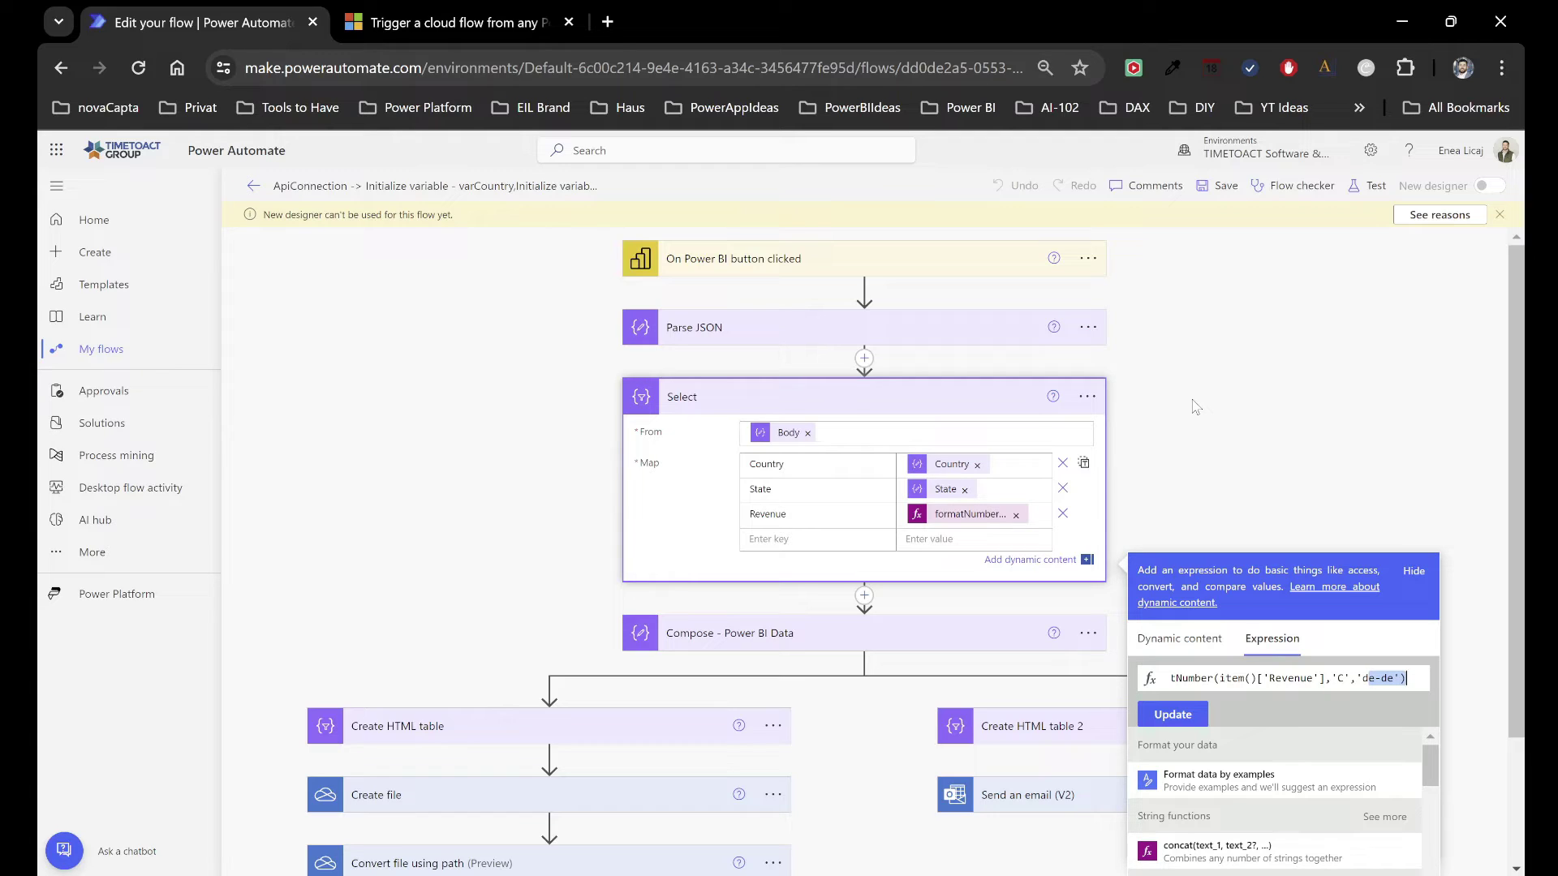
pyautogui.click(1193, 499)
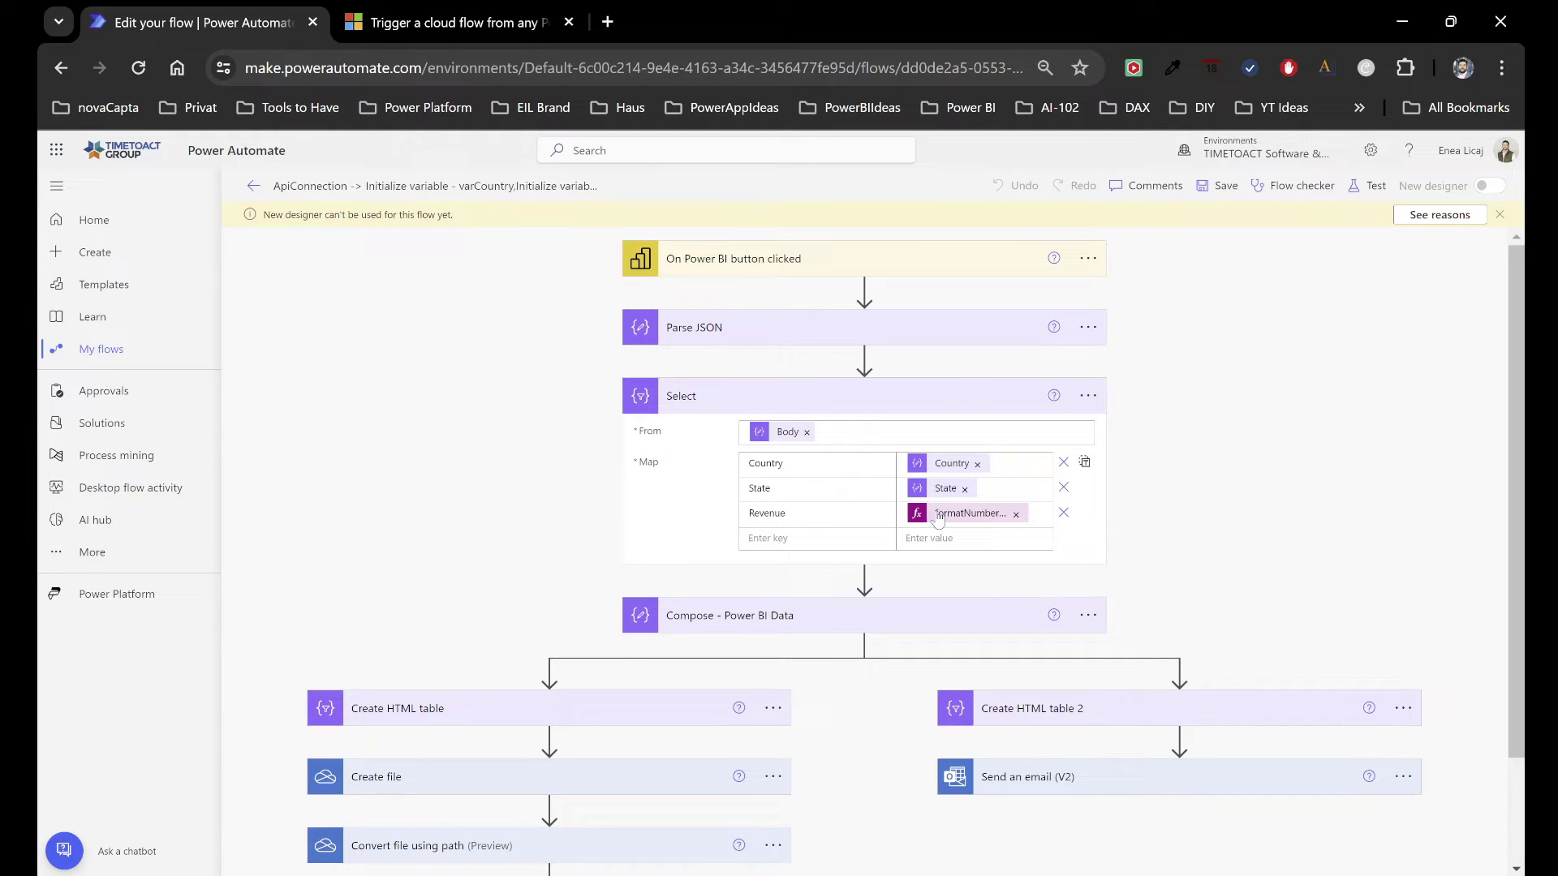
# Check the input of Compose - Power BI Data, and leave the editor without saving to reopen the 4/19/2024 12:19 PM run
pyautogui.click(783, 615)
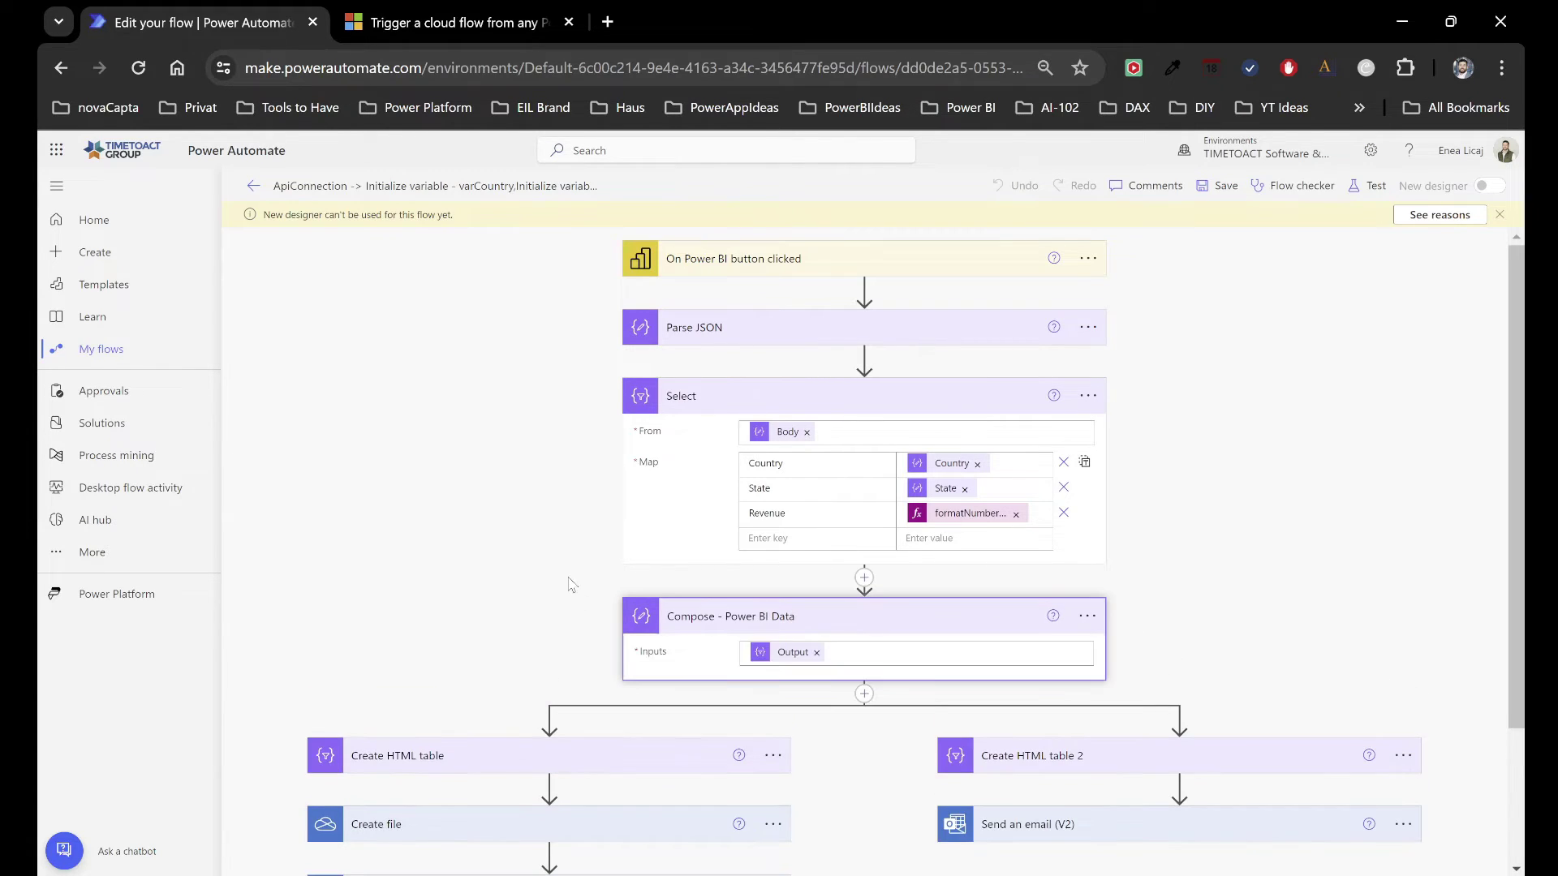
pyautogui.scroll(-2, 785, 487)
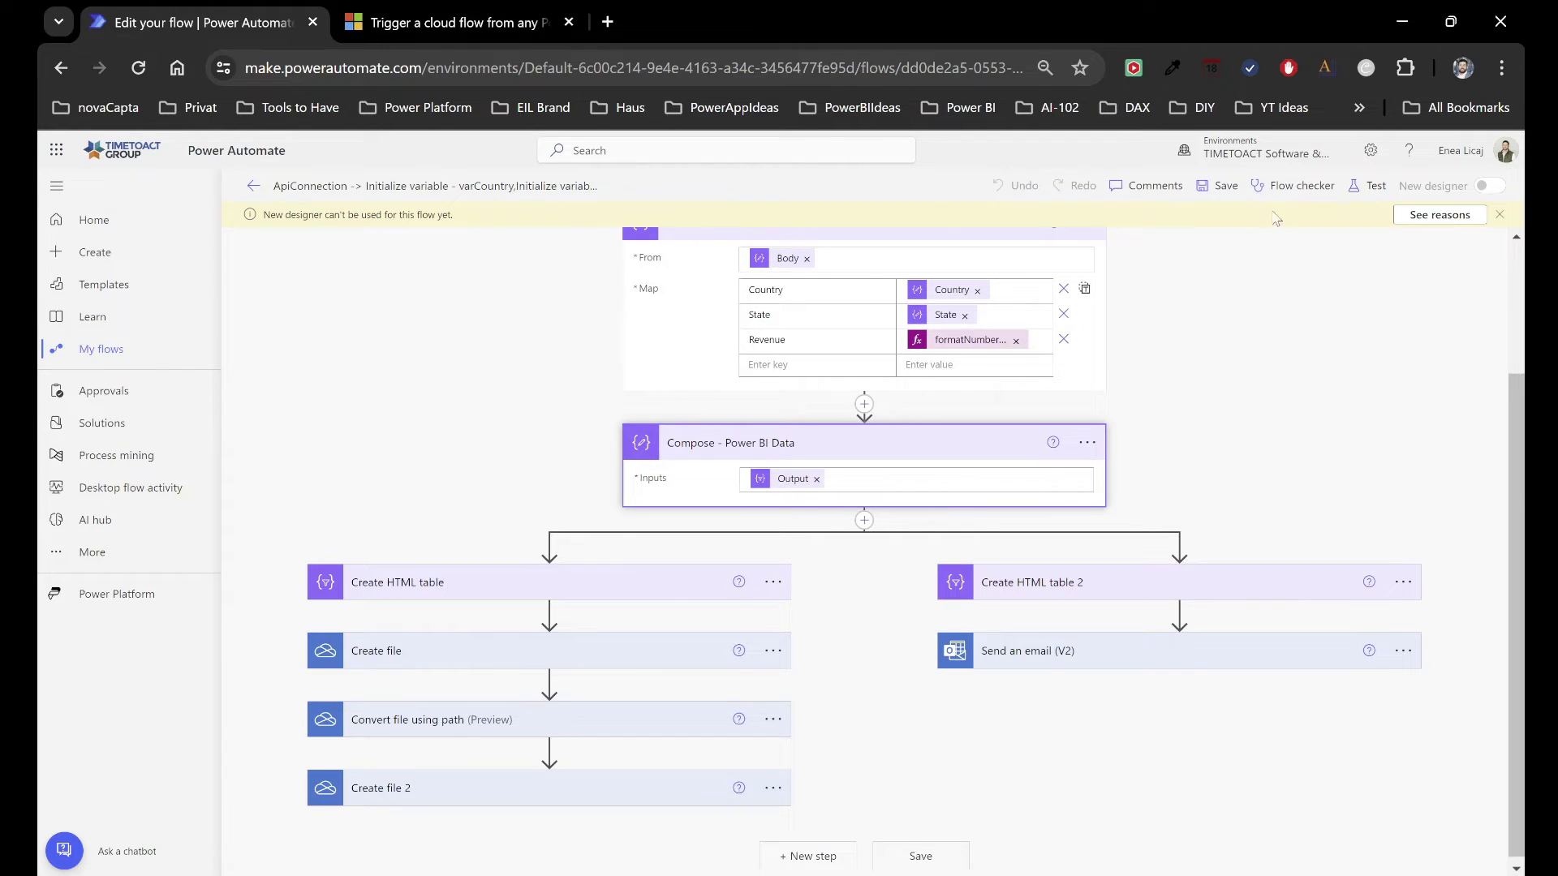
pyautogui.click(253, 186)
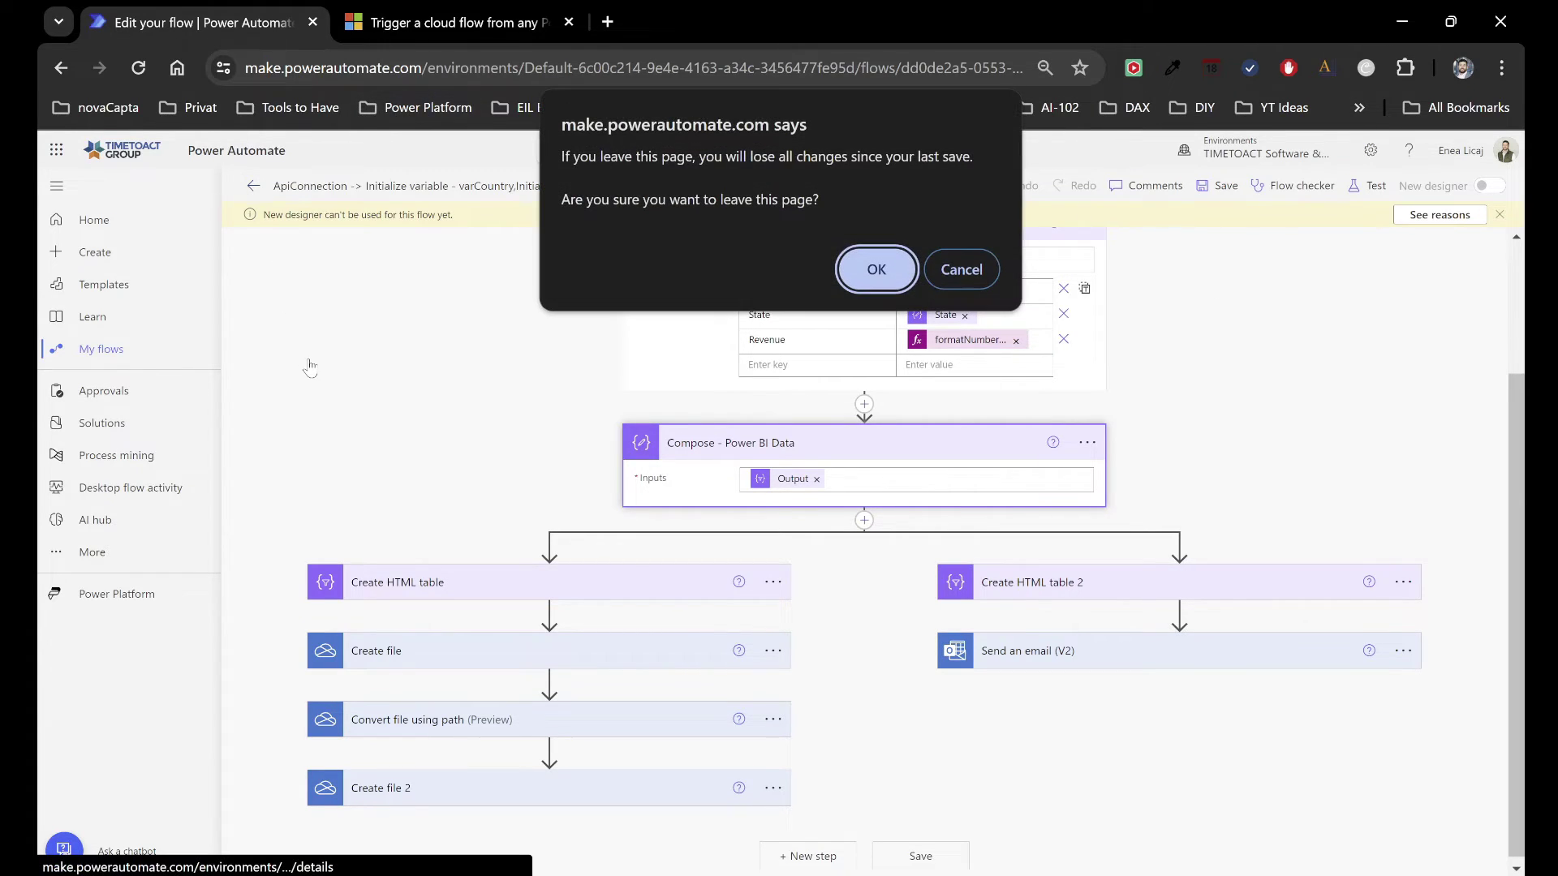
pyautogui.click(844, 271)
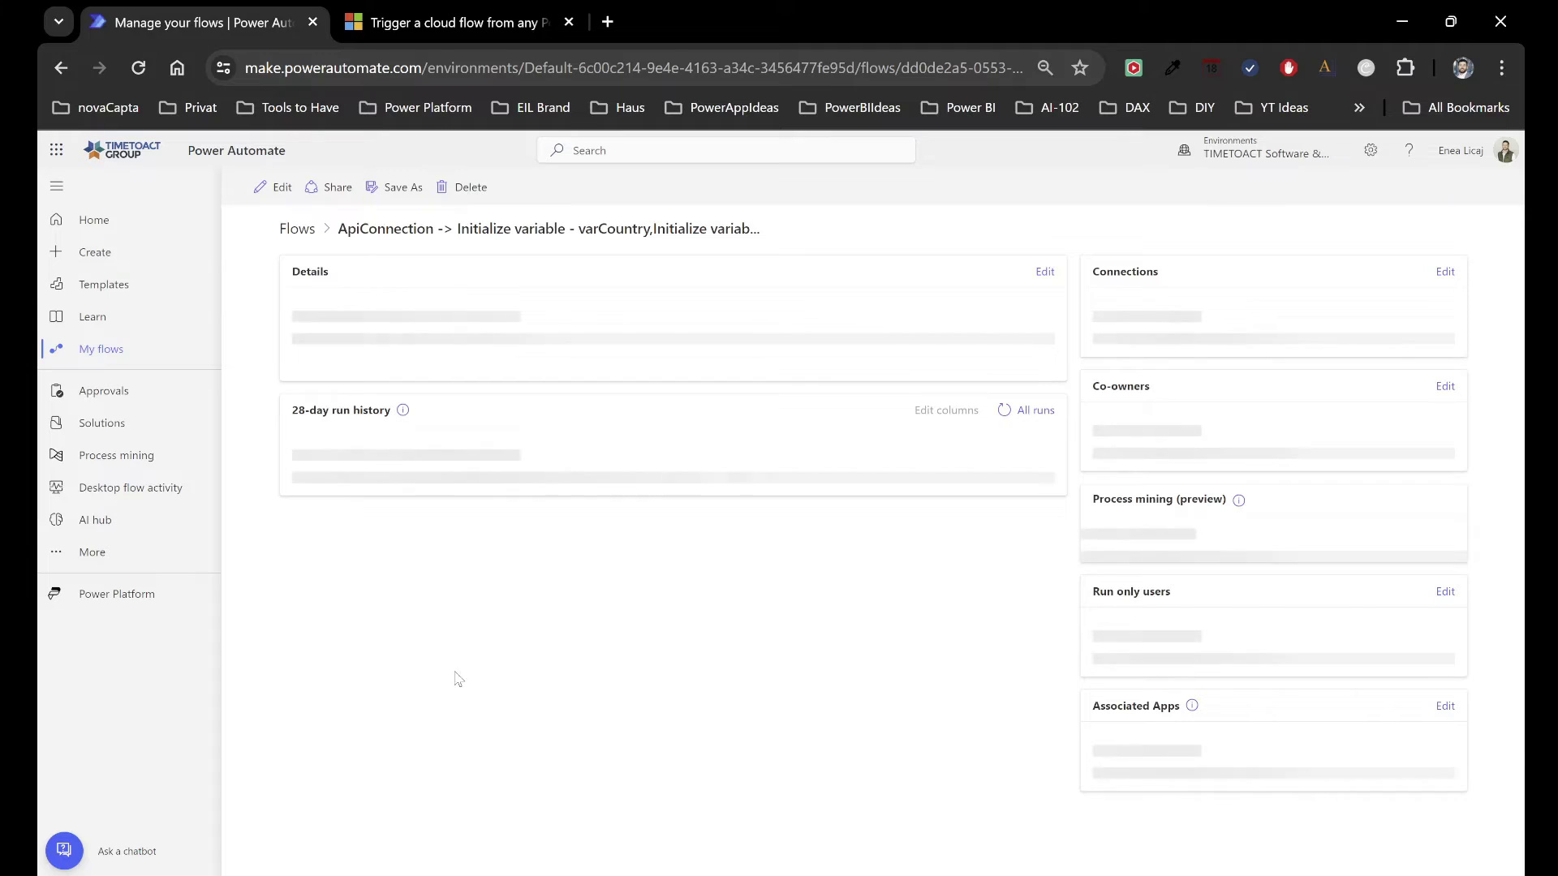
pyautogui.click(430, 675)
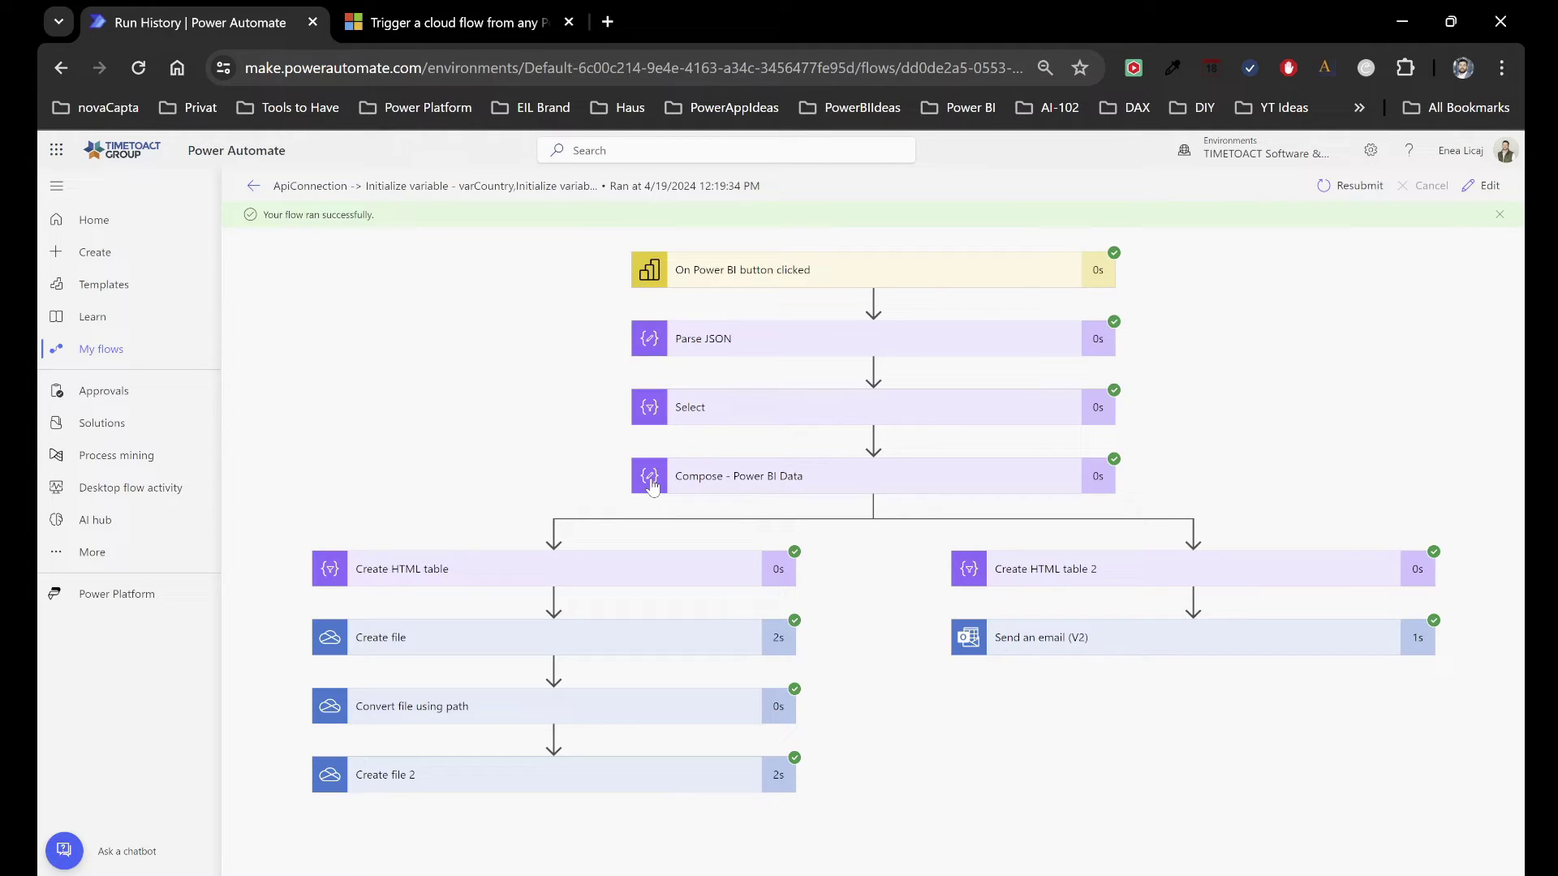
# Expand Compose - Power BI Data in the run history and review the state records in its inputs and outputs
pyautogui.click(767, 477)
pyautogui.scroll(-1, 800, 647)
pyautogui.scroll(-3, 771, 799)
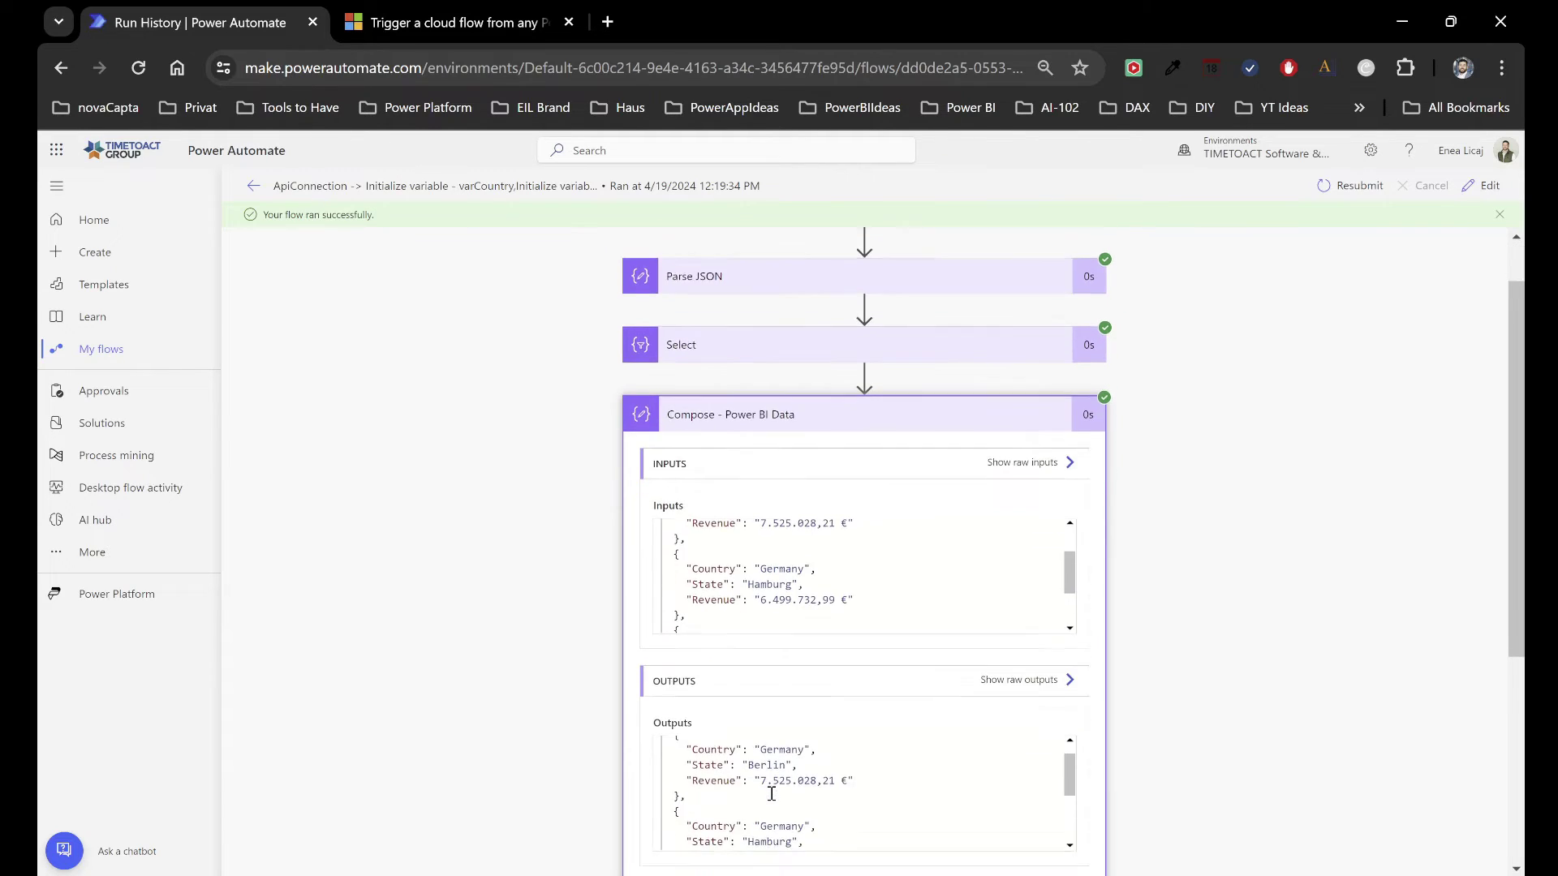
pyautogui.scroll(-2, 853, 640)
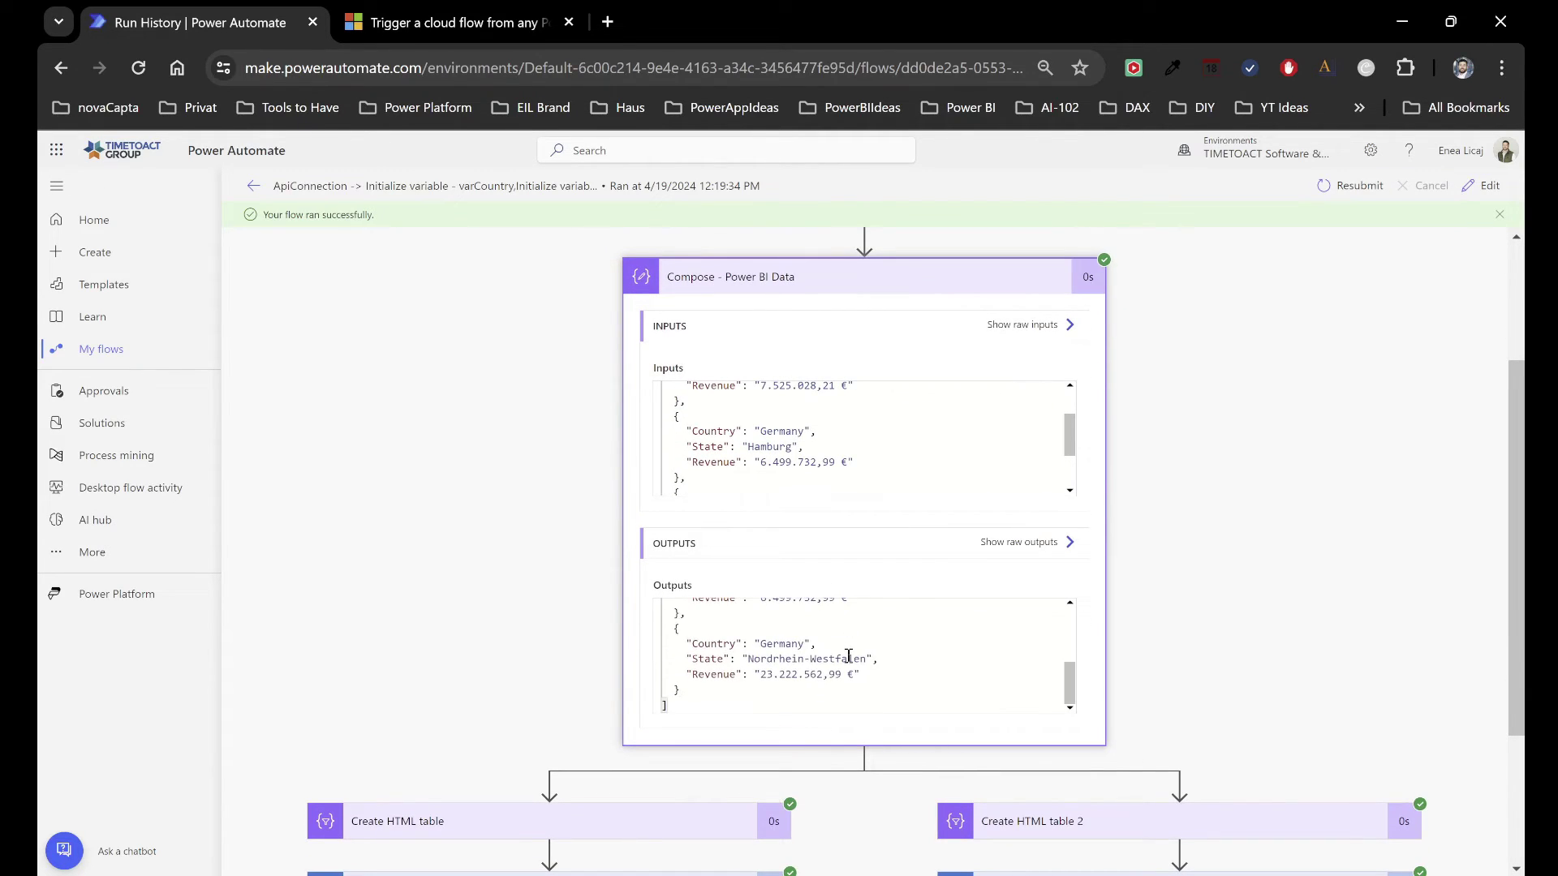
pyautogui.scroll(3, 849, 656)
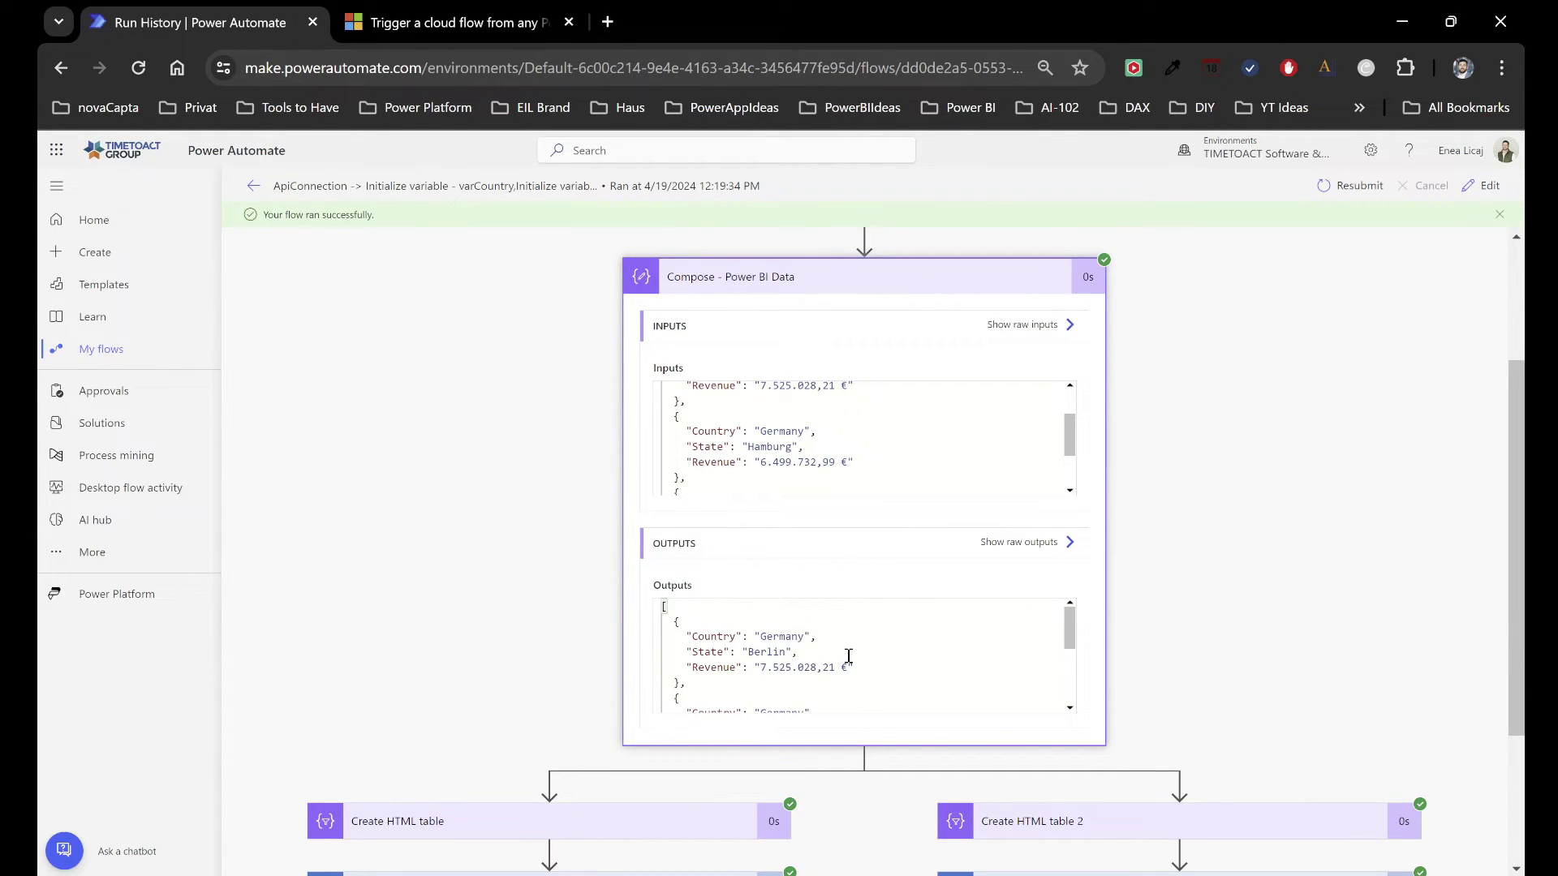
pyautogui.scroll(-3, 849, 656)
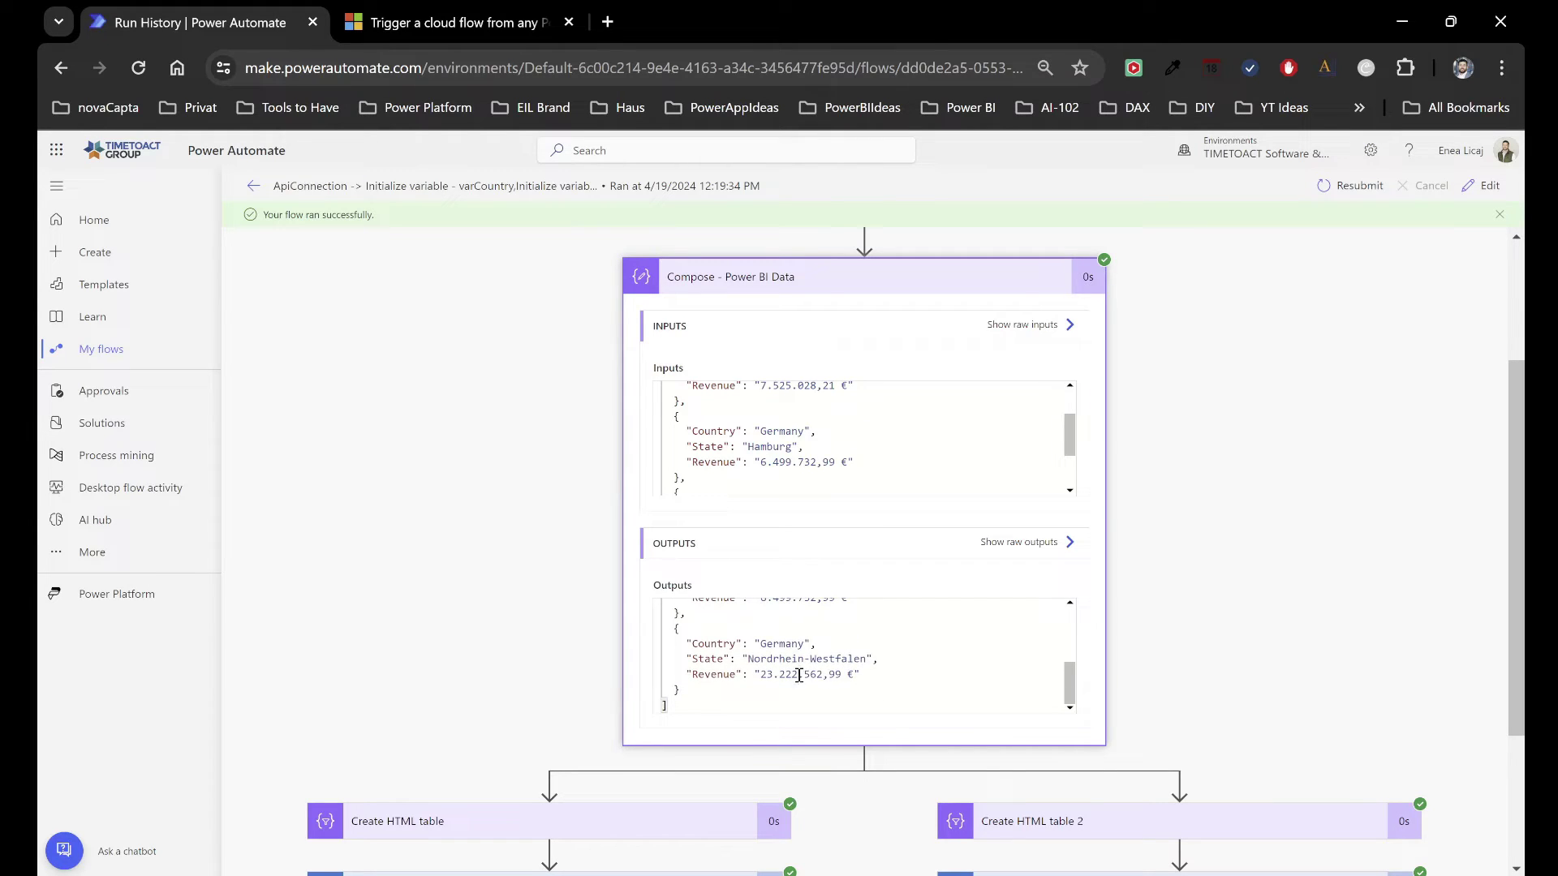
pyautogui.rightClick(552, 675)
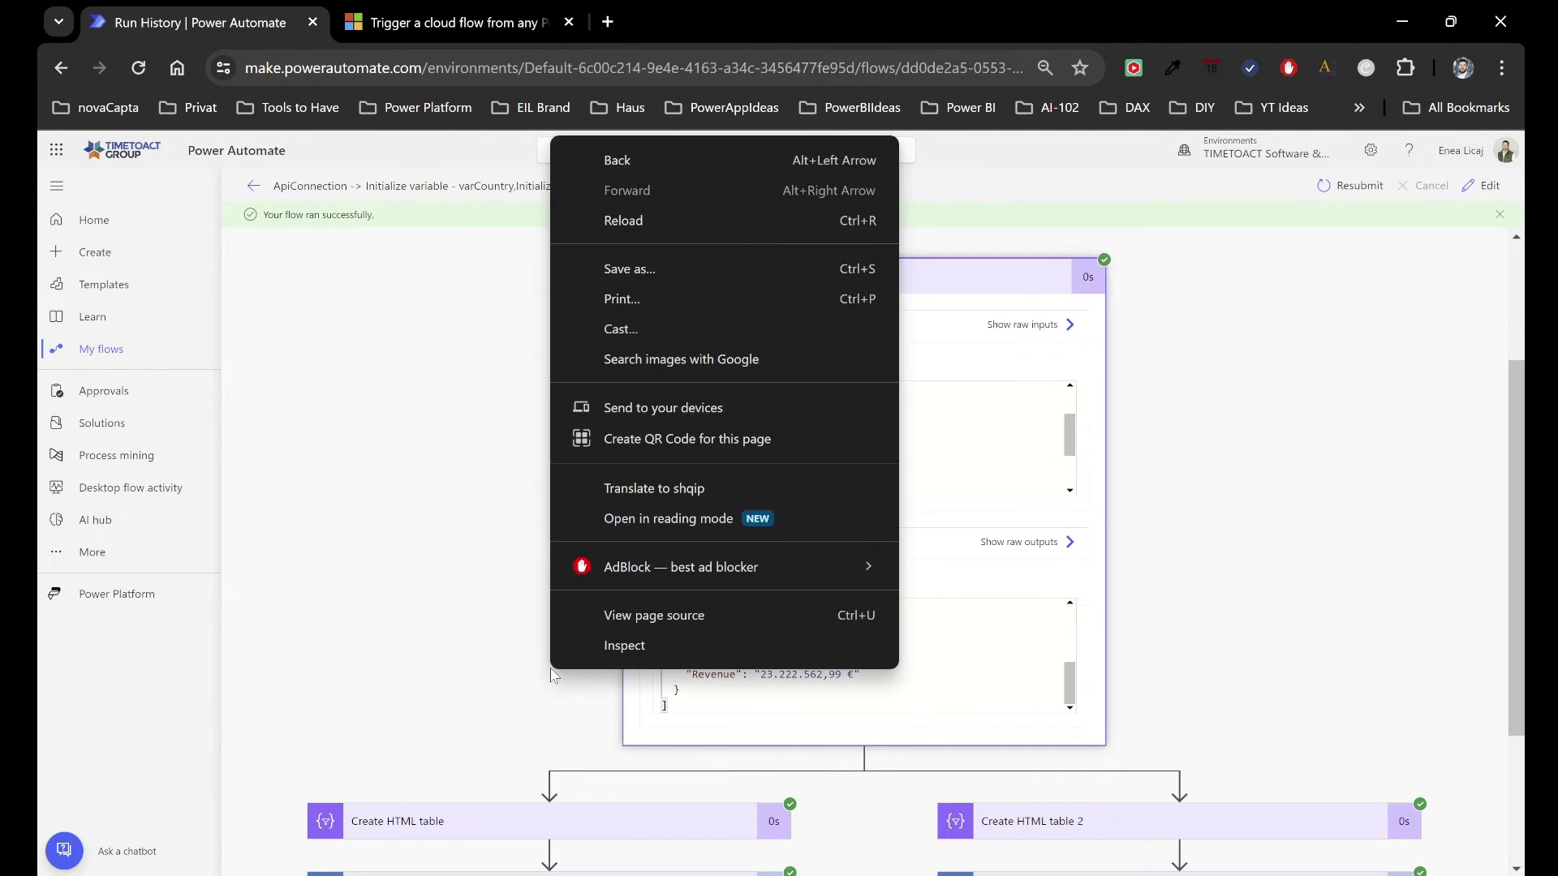
# Expand Create HTML table 2 and Send an email (V2) in the run history and review their inputs and outputs
pyautogui.click(444, 667)
pyautogui.scroll(-3, 442, 667)
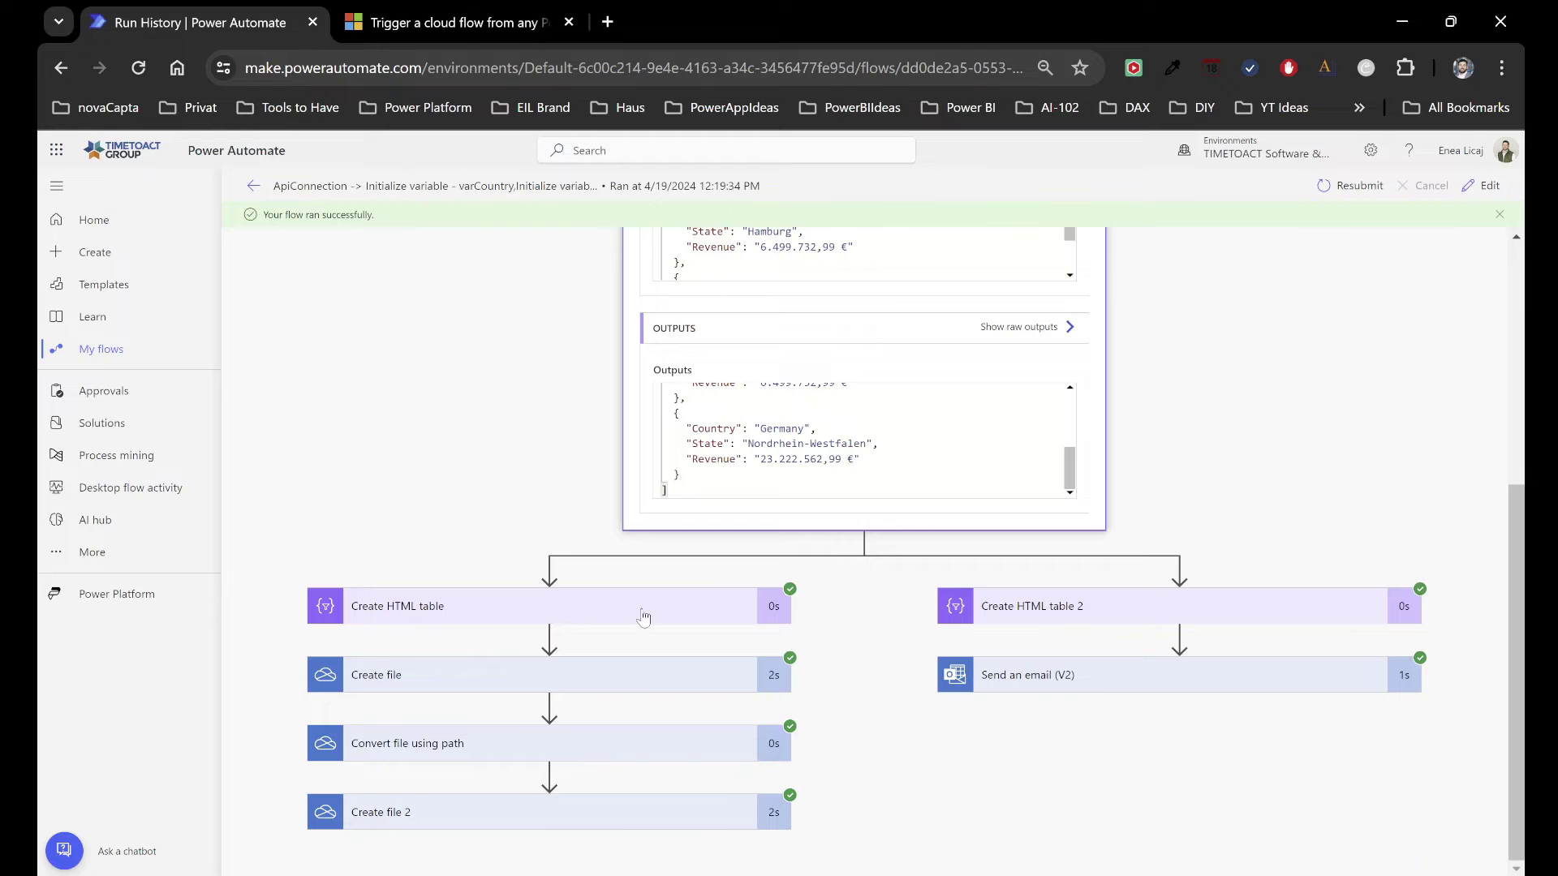
pyautogui.click(1104, 617)
pyautogui.scroll(-2, 1104, 625)
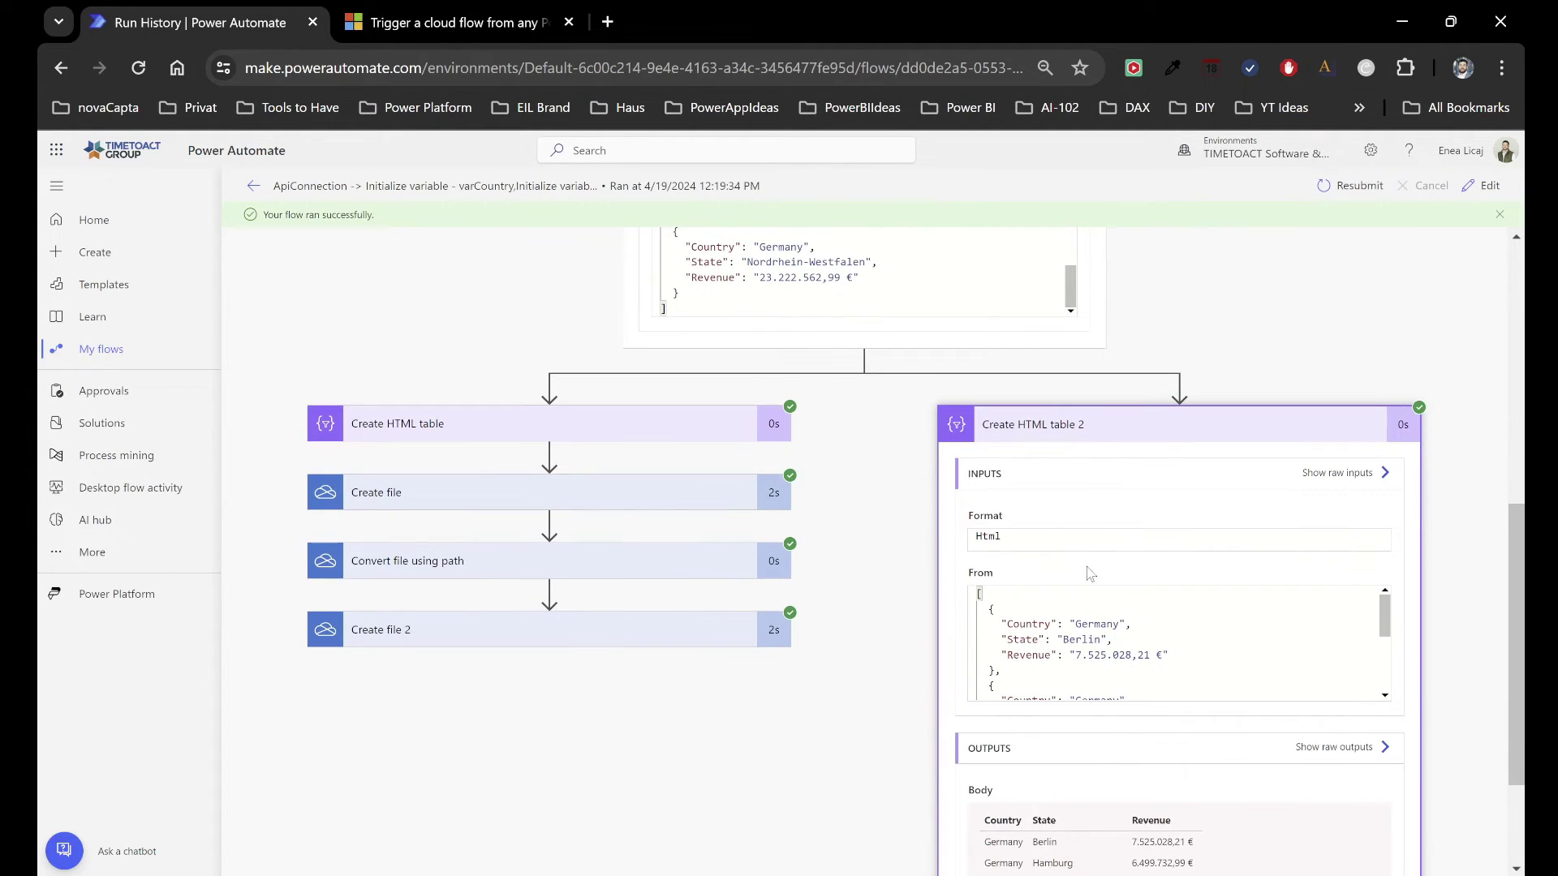
pyautogui.scroll(-2, 1091, 573)
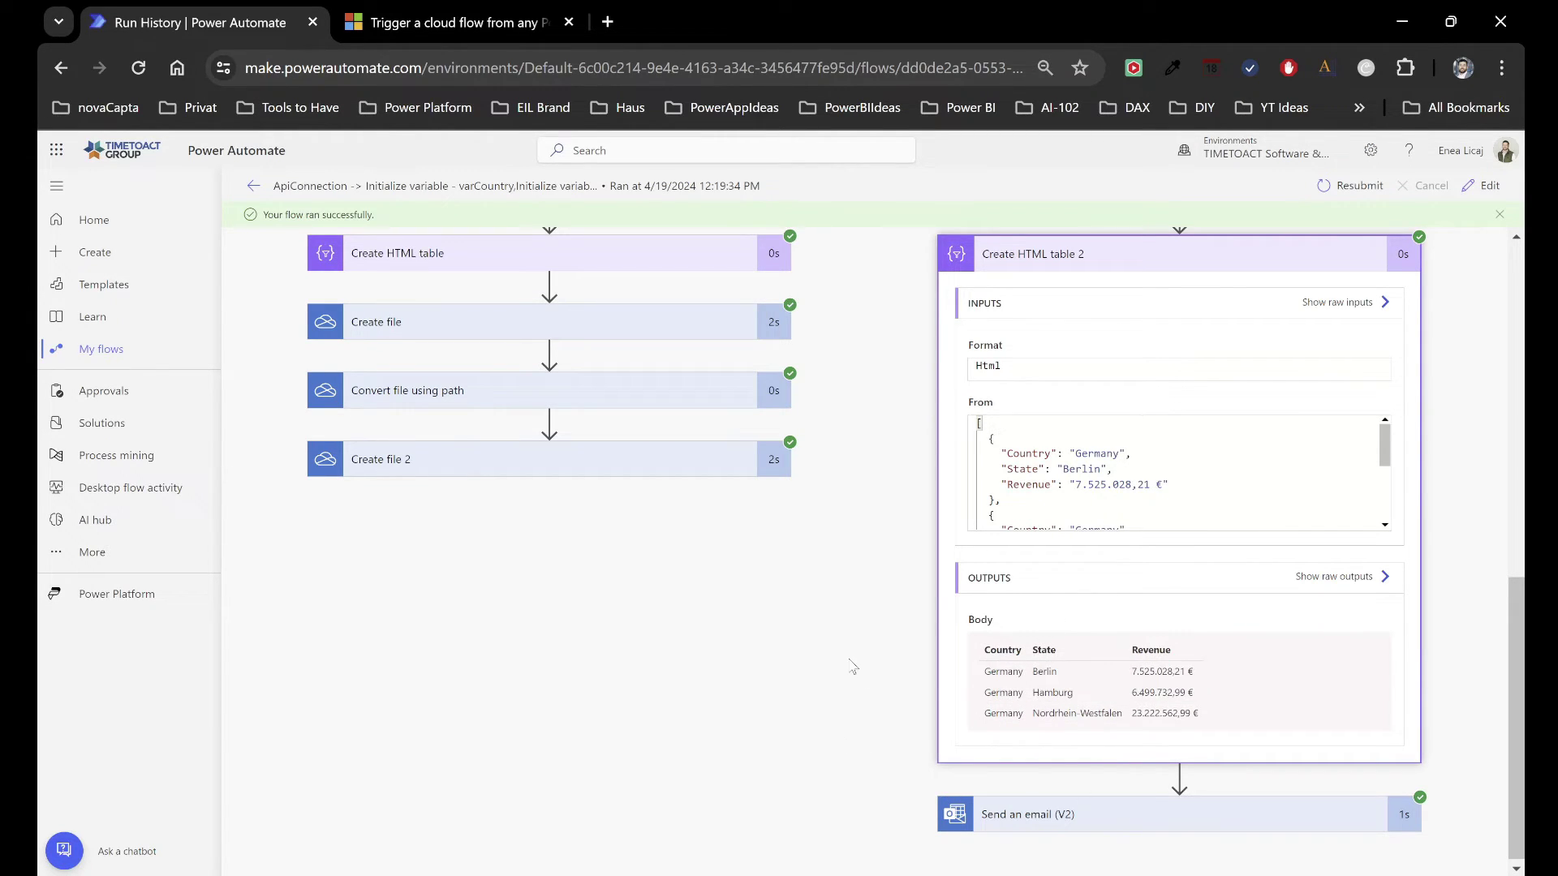
pyautogui.click(949, 814)
pyautogui.scroll(-3, 941, 795)
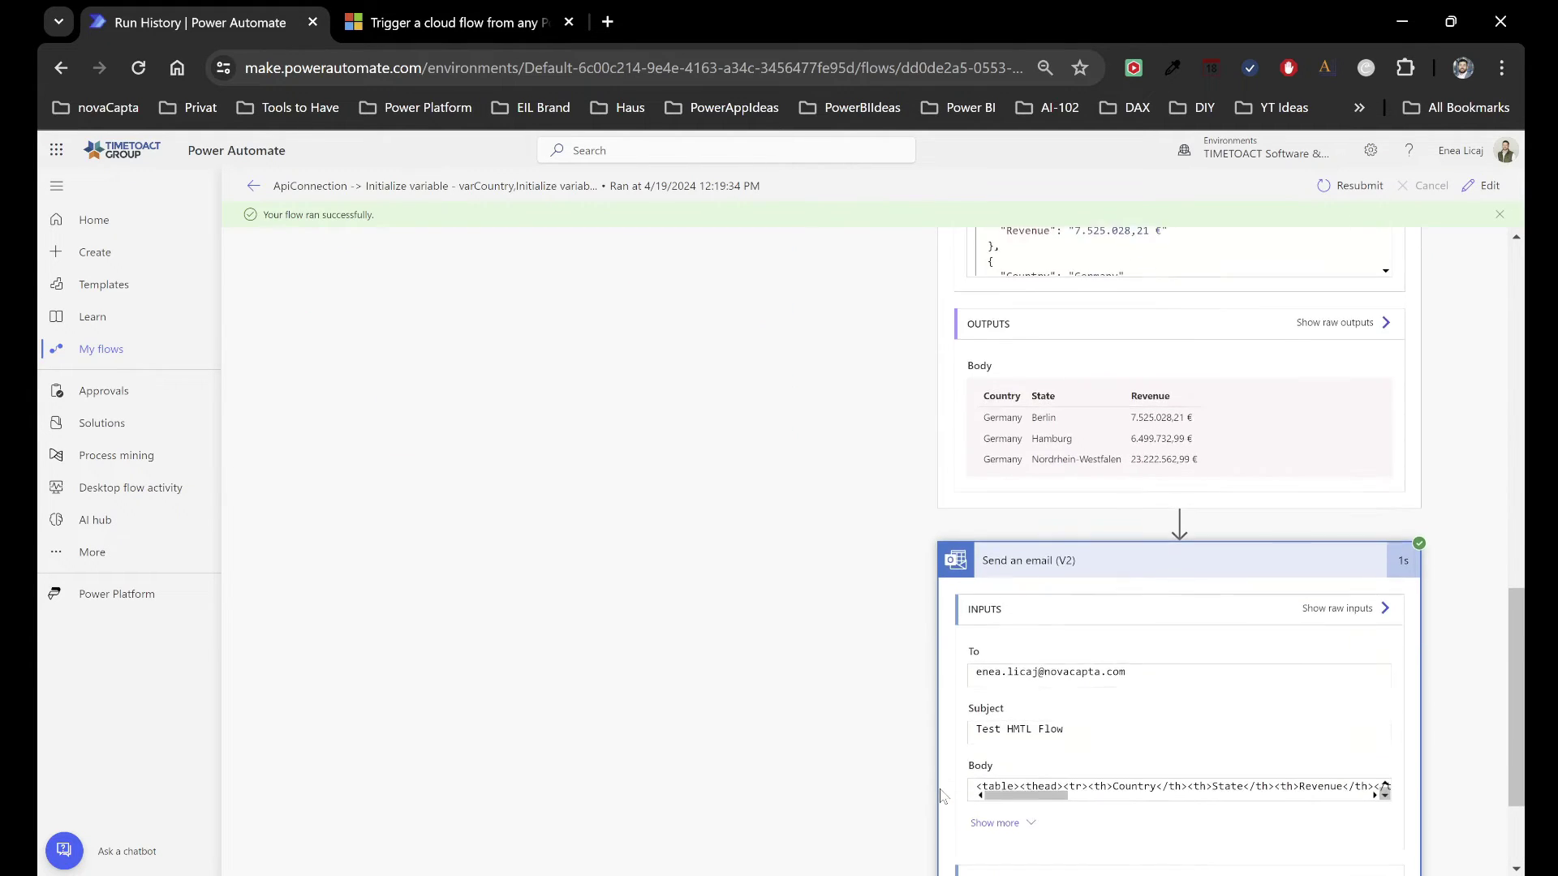
pyautogui.scroll(5, 942, 795)
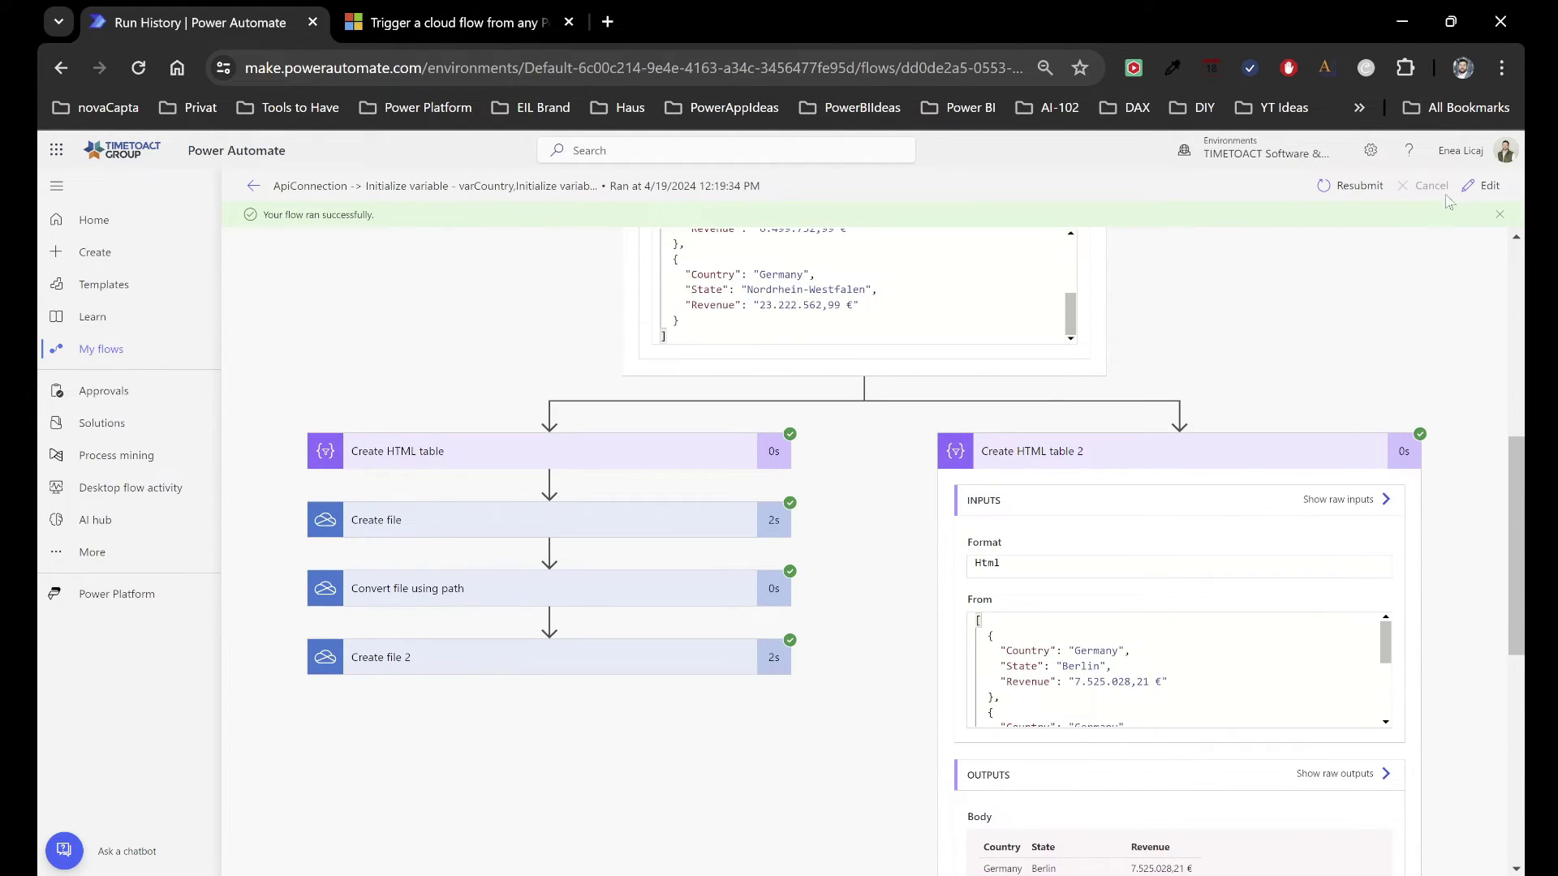
# Open the flow for editing and review the settings of Create HTML table 2 and Send an email (V2)
pyautogui.click(1487, 192)
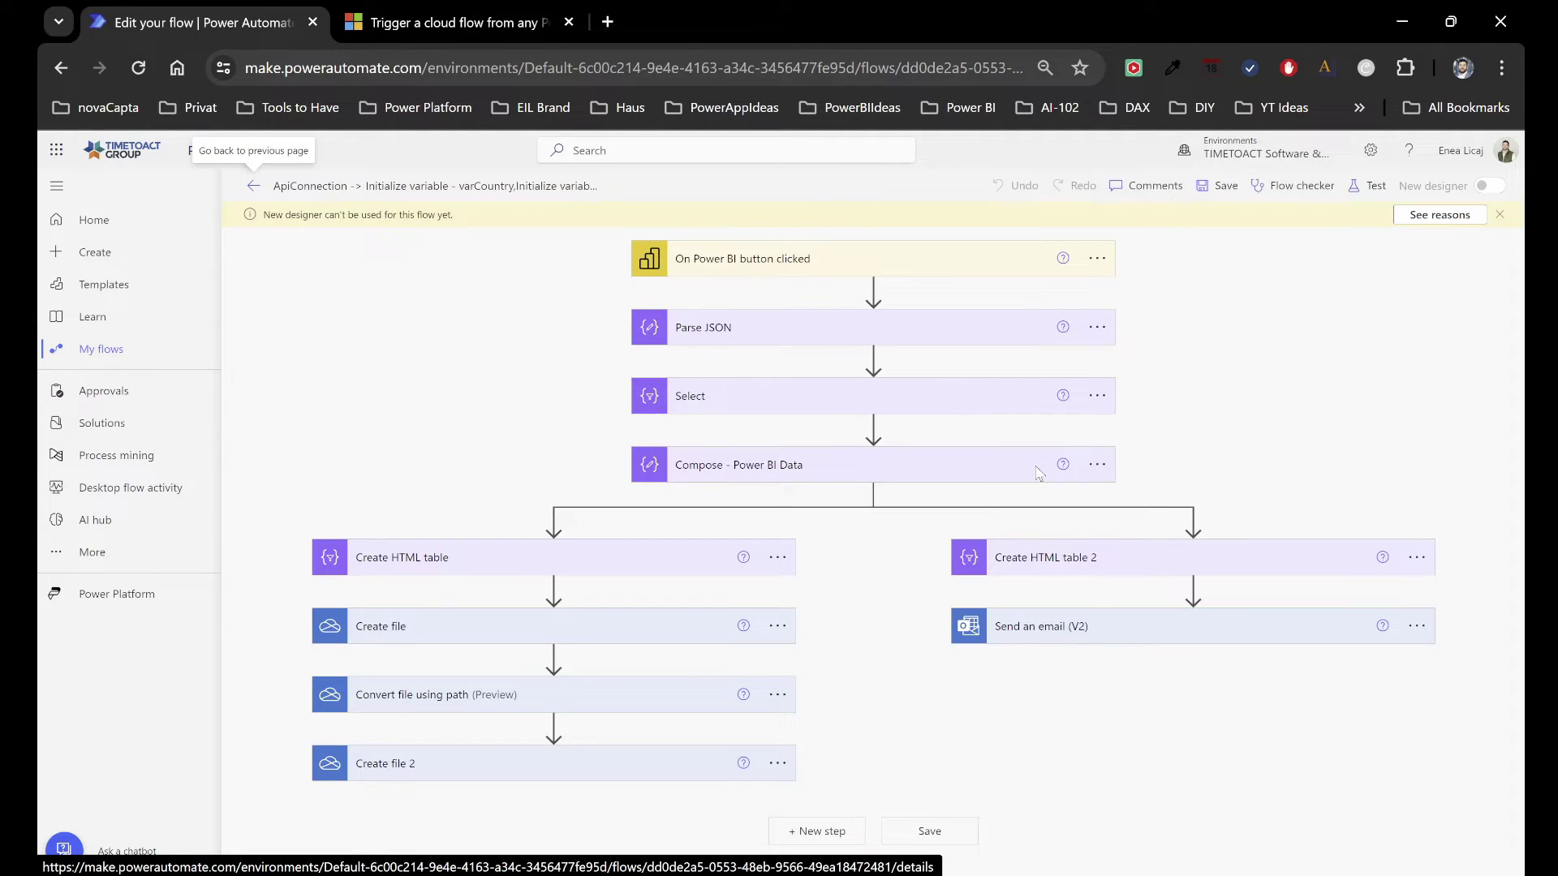
pyautogui.click(1091, 566)
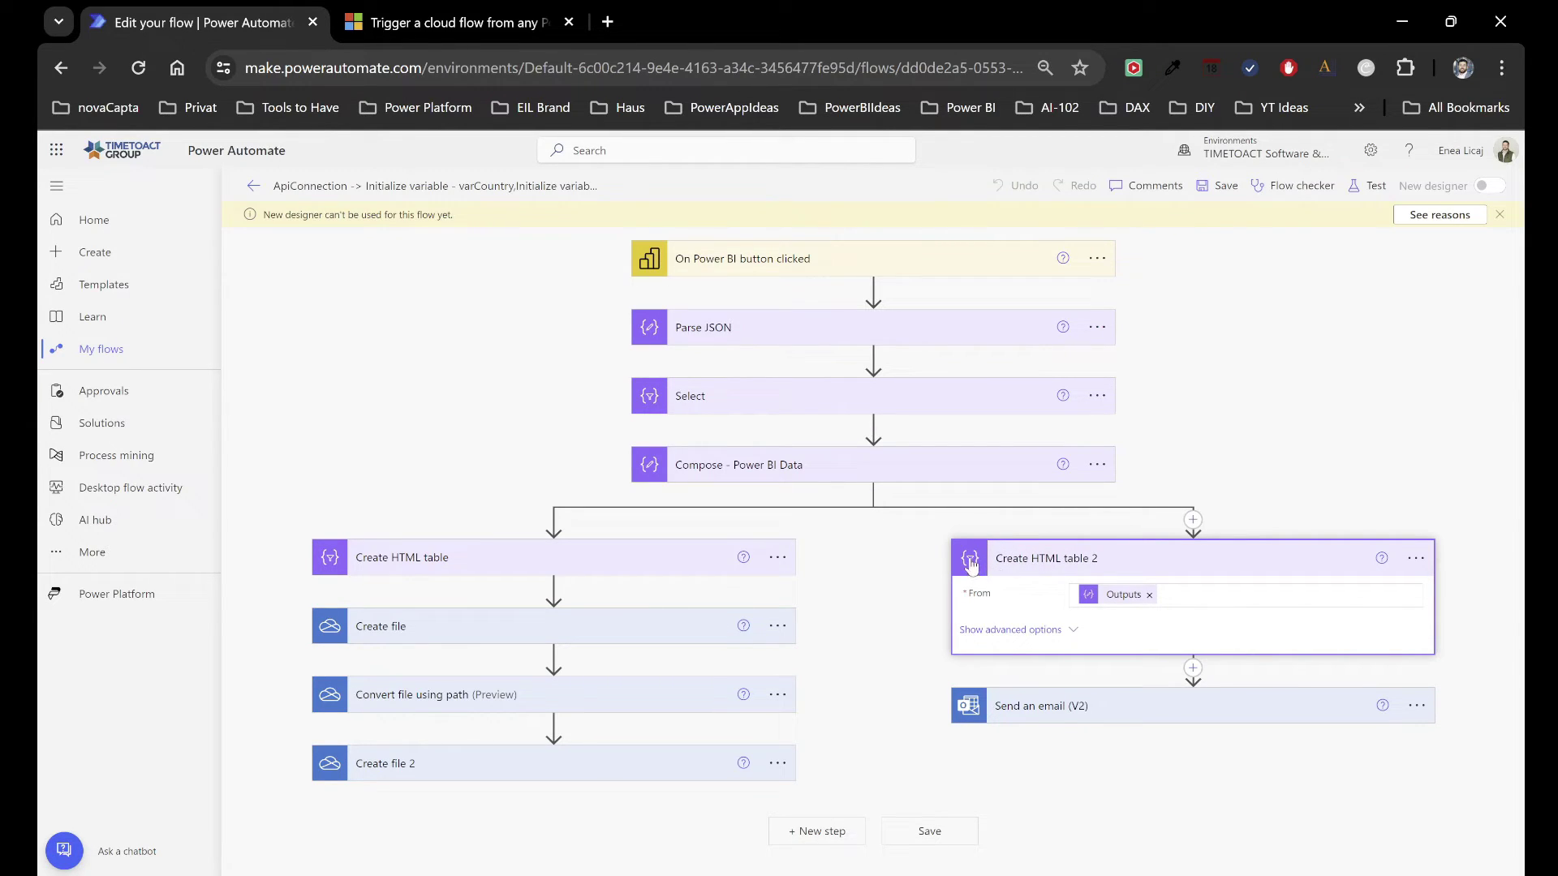
pyautogui.moveTo(1122, 605)
pyautogui.click(1085, 706)
pyautogui.scroll(-1, 1072, 633)
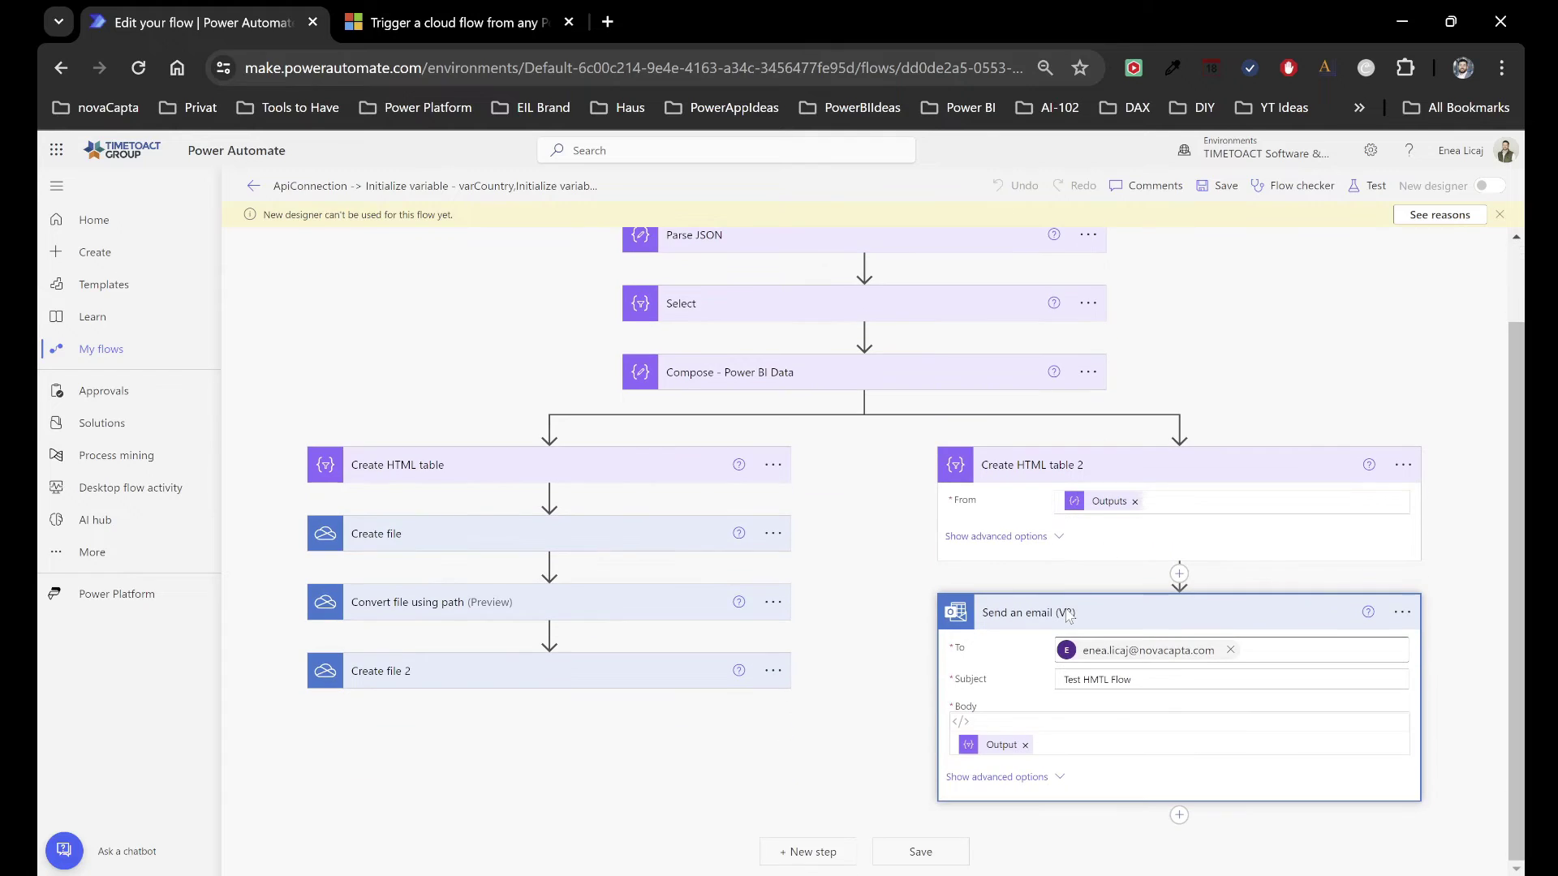
pyautogui.moveTo(990, 758)
# Expand Create HTML table and the first Create file action and check their source, folder path, file name and content
pyautogui.click(695, 492)
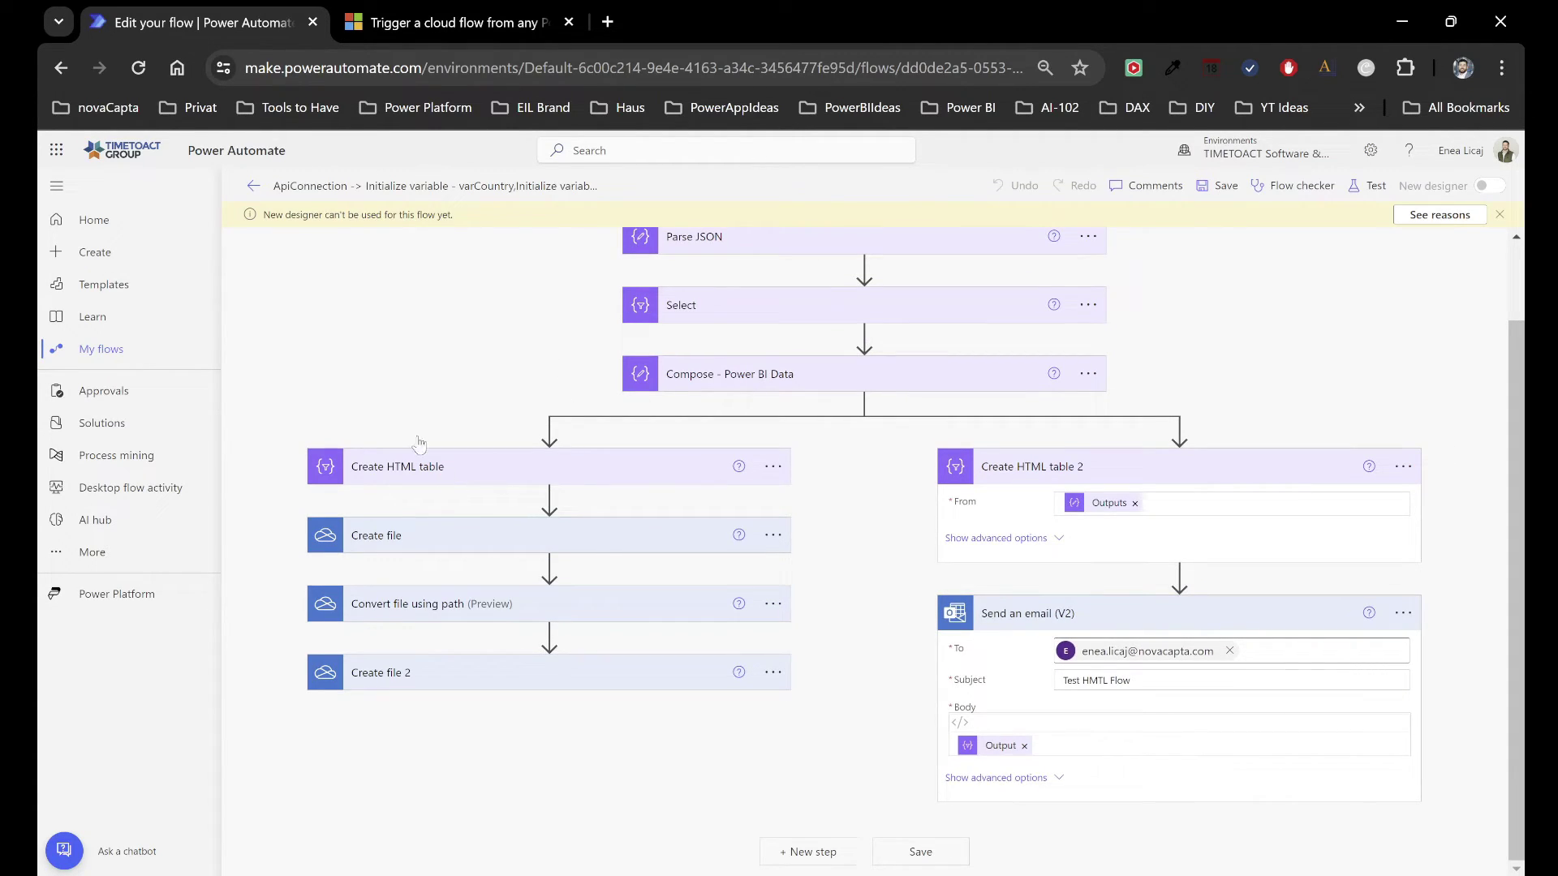
pyautogui.click(430, 485)
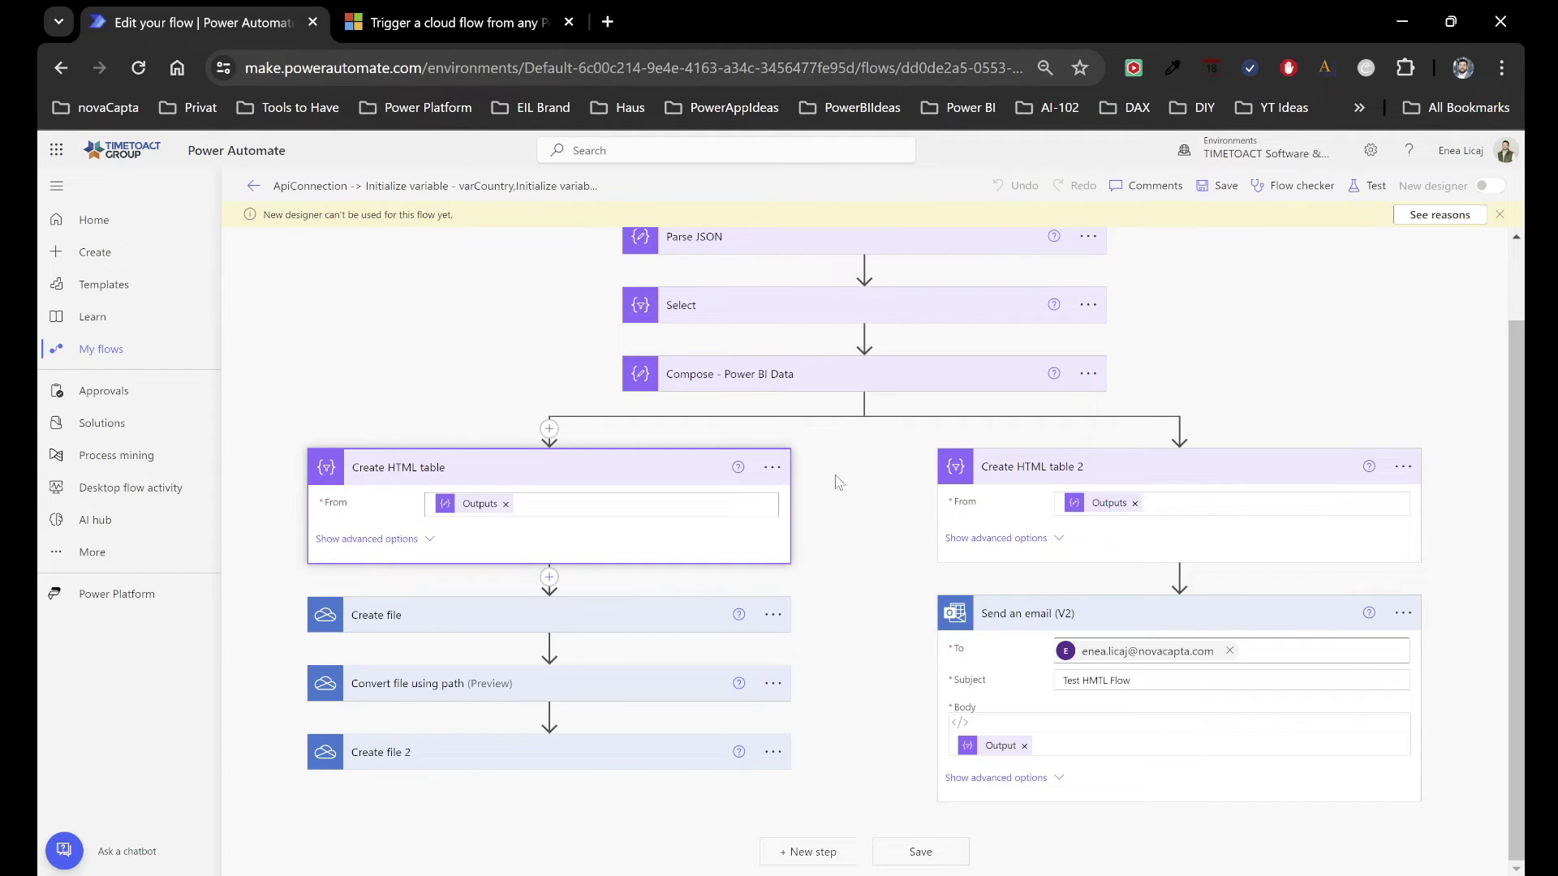
pyautogui.click(535, 614)
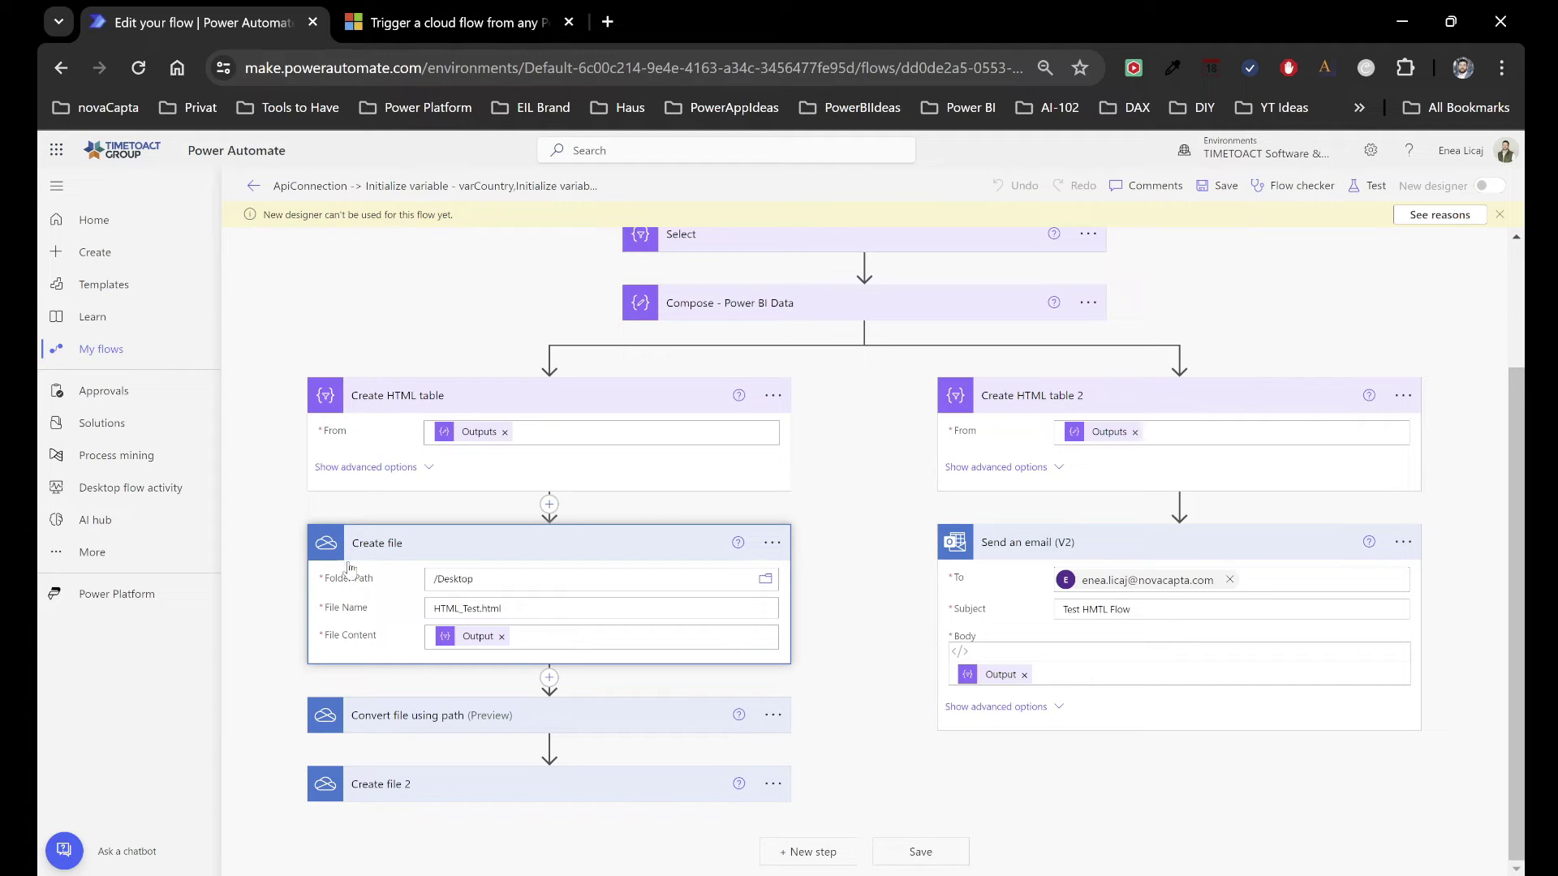
pyautogui.click(505, 611)
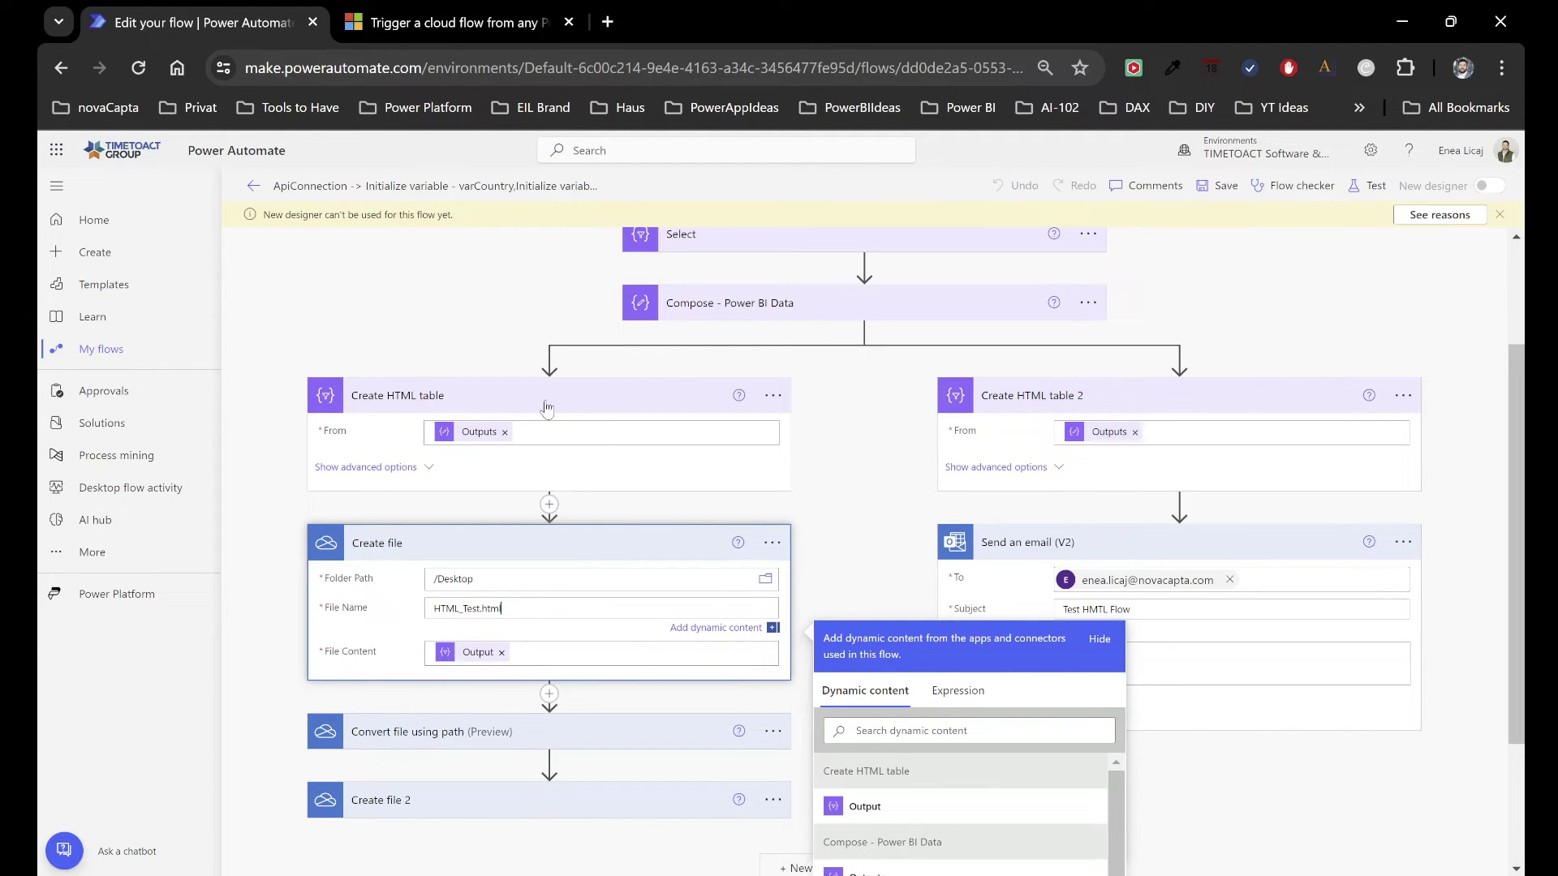
pyautogui.click(914, 501)
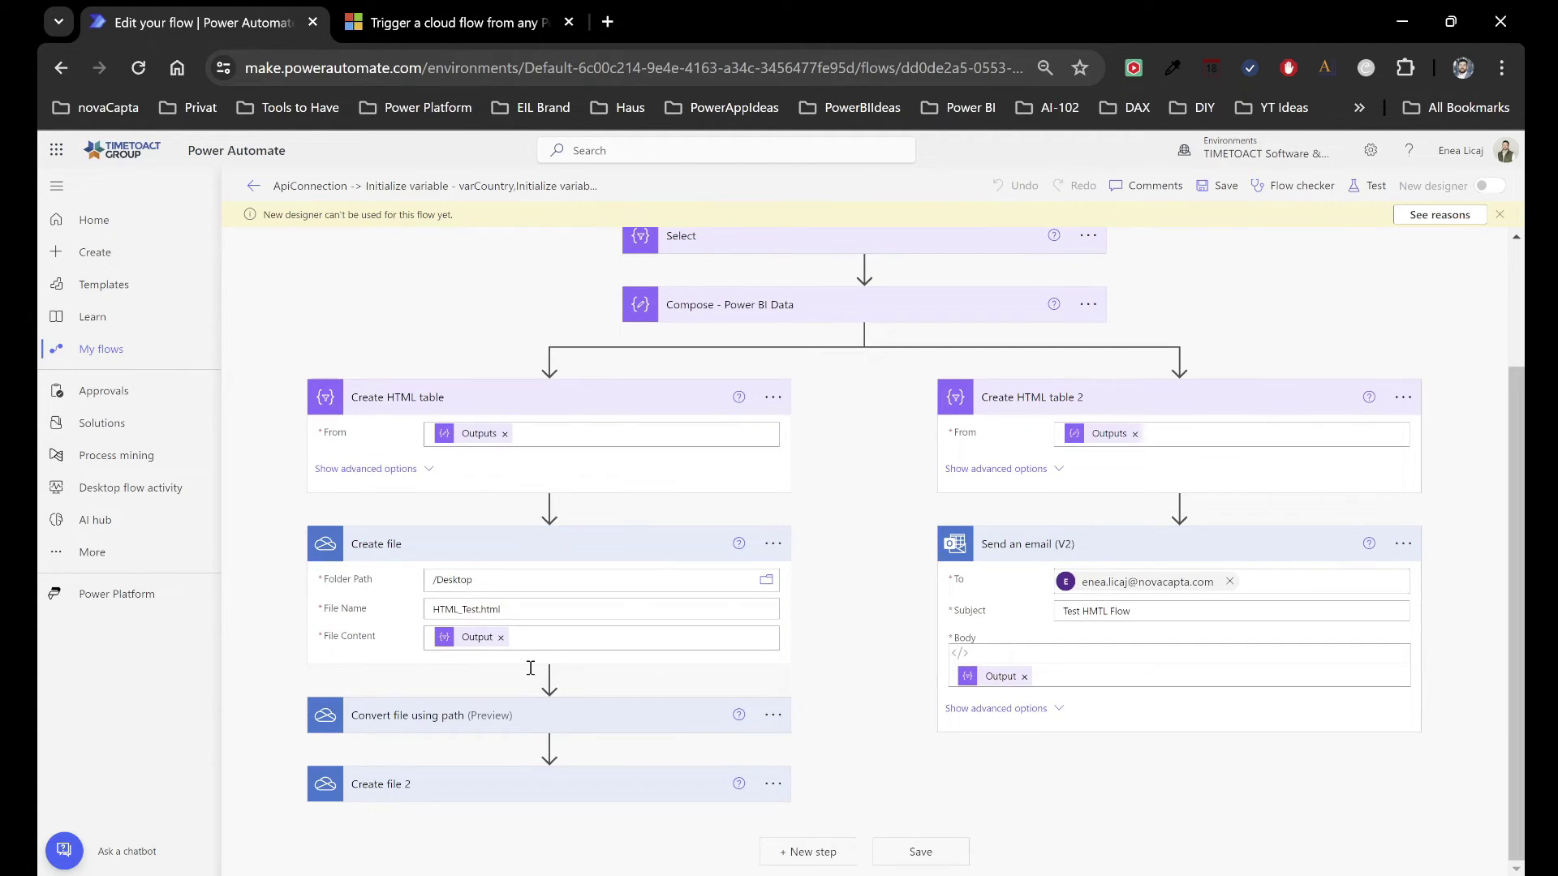
# Expand Convert file using path and Create file 2 and check the PDF target type and the file name and content mappings
pyautogui.click(491, 717)
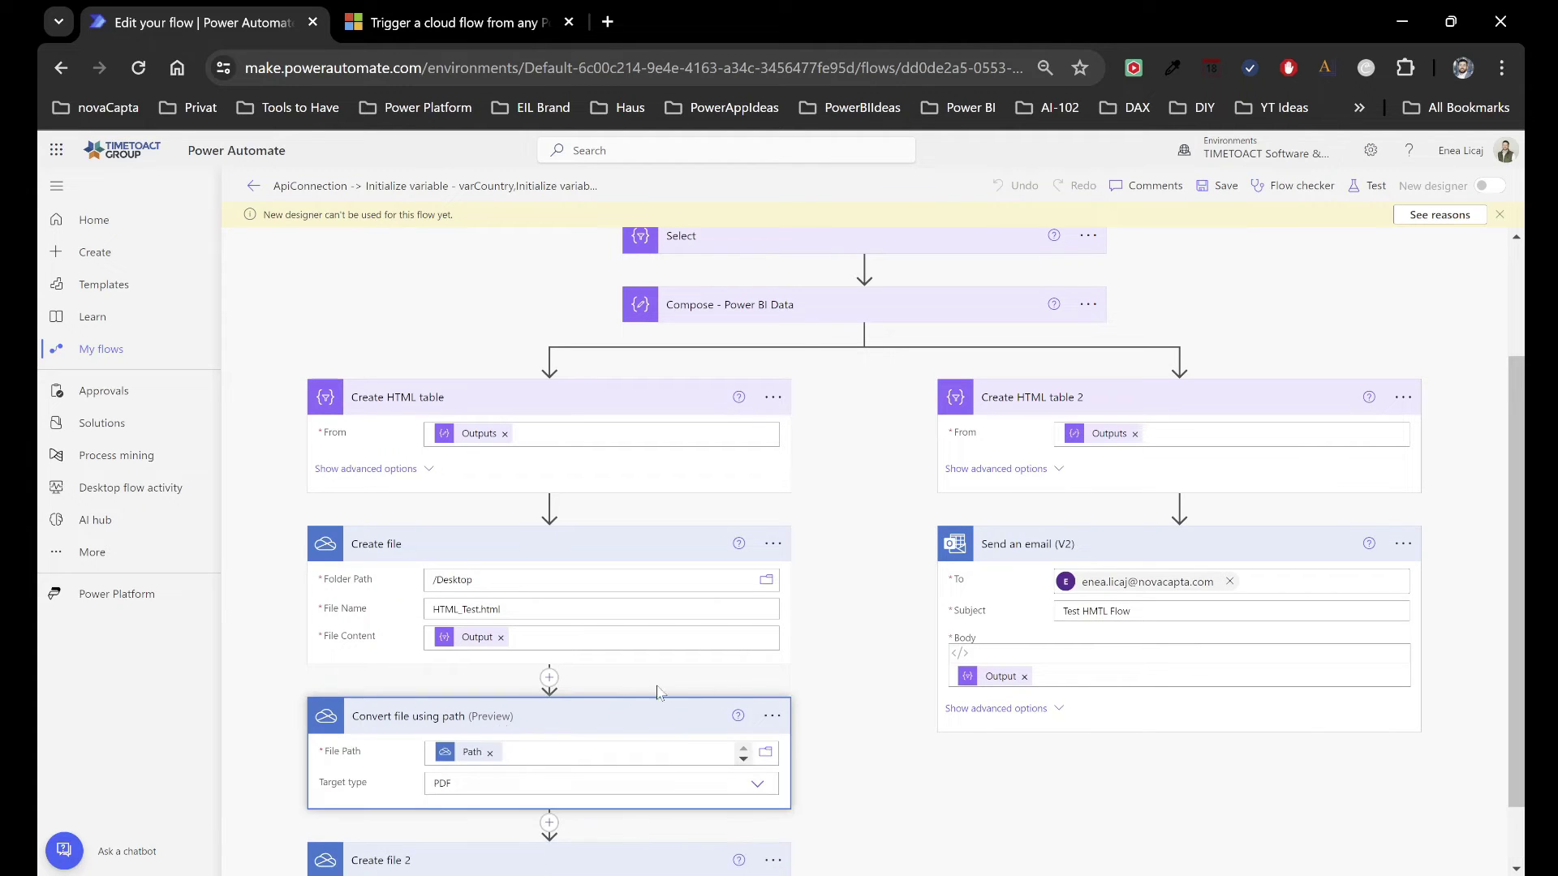
pyautogui.scroll(-1, 618, 655)
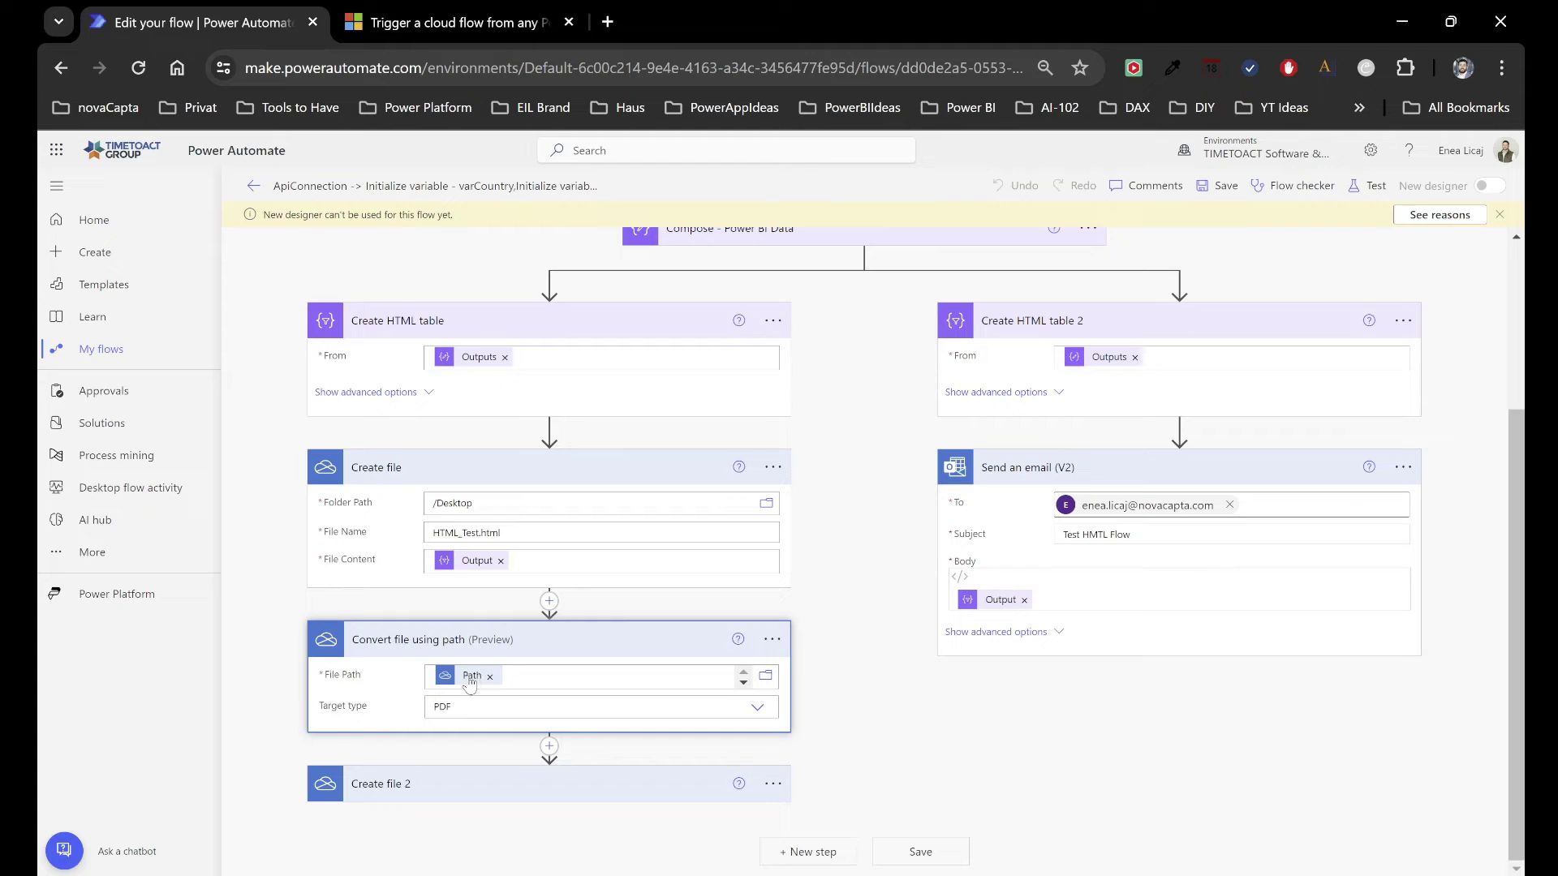
pyautogui.moveTo(470, 684)
pyautogui.click(647, 786)
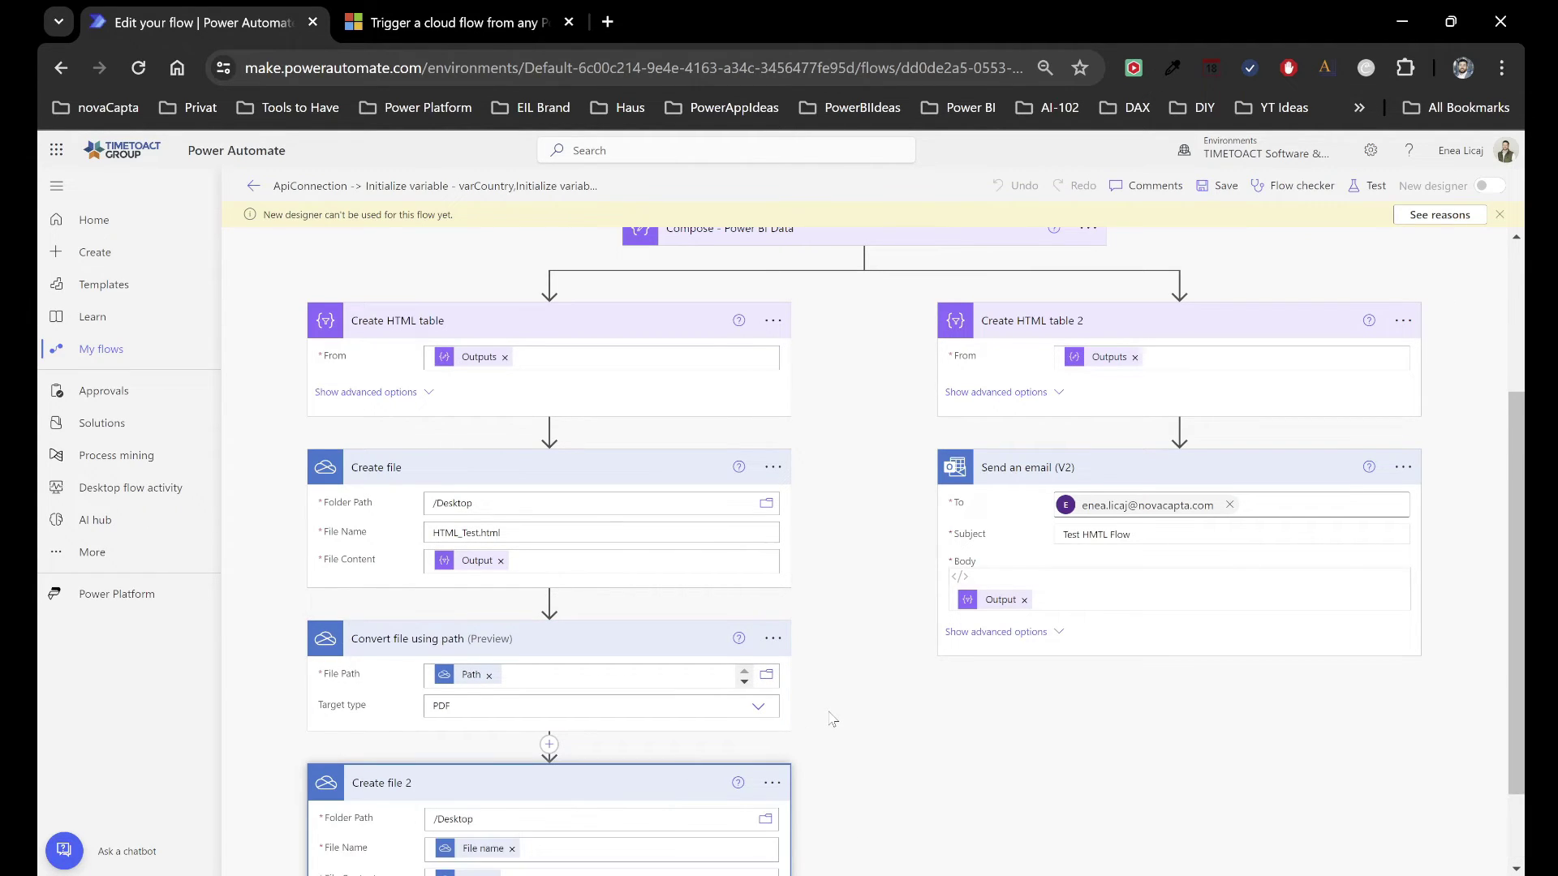
pyautogui.scroll(-2, 832, 718)
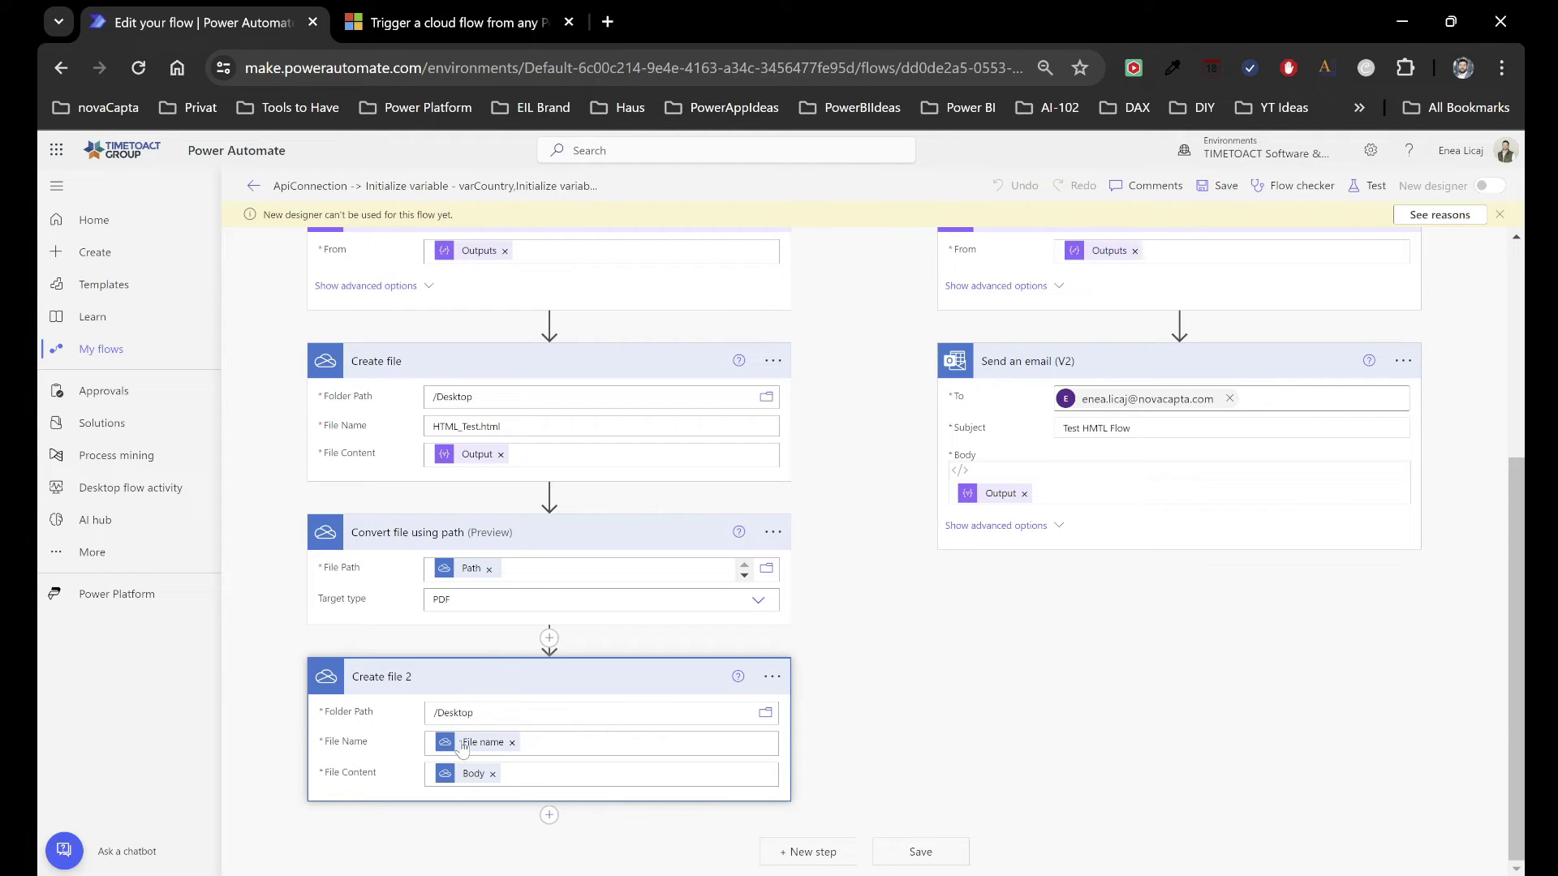
pyautogui.moveTo(462, 747)
# Save and test the flow automatically with the most recent successful trigger run
pyautogui.scroll(5, 890, 769)
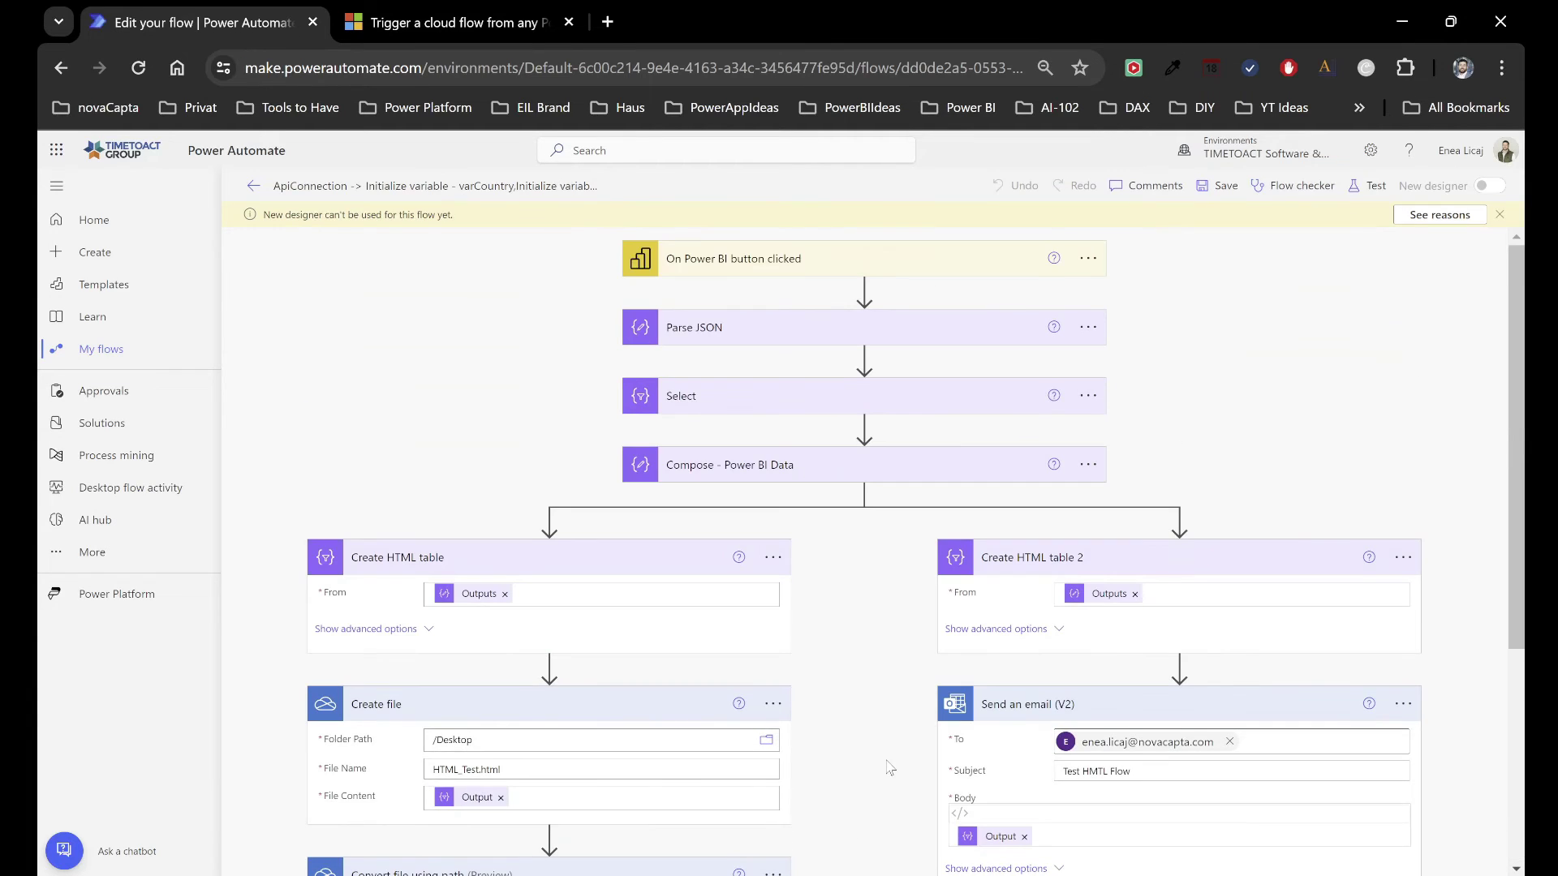
pyautogui.click(1363, 189)
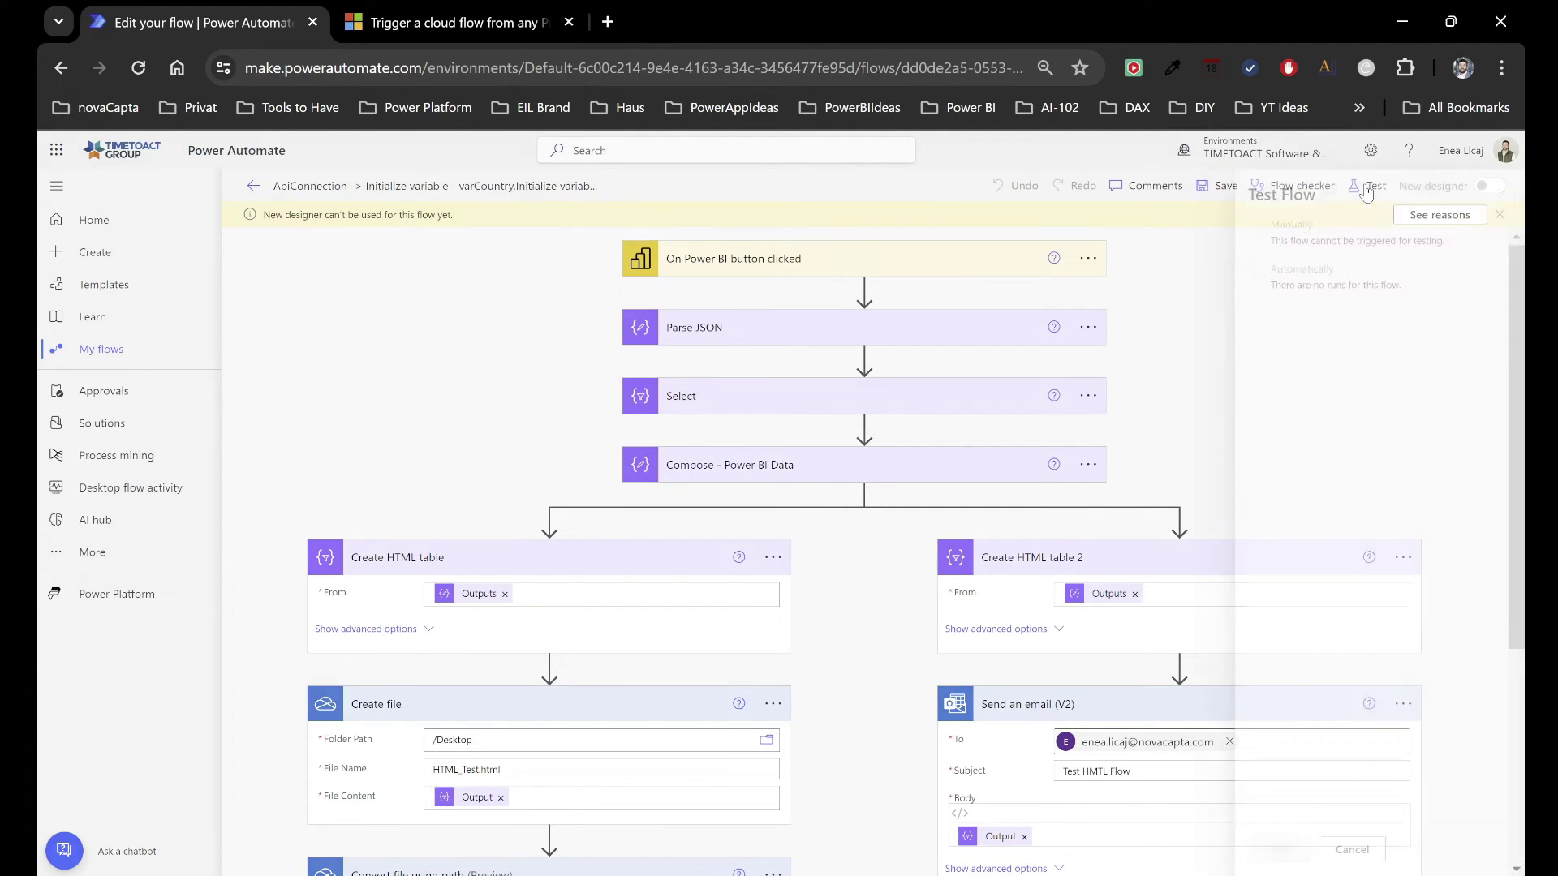
pyautogui.click(1284, 273)
pyautogui.click(1304, 300)
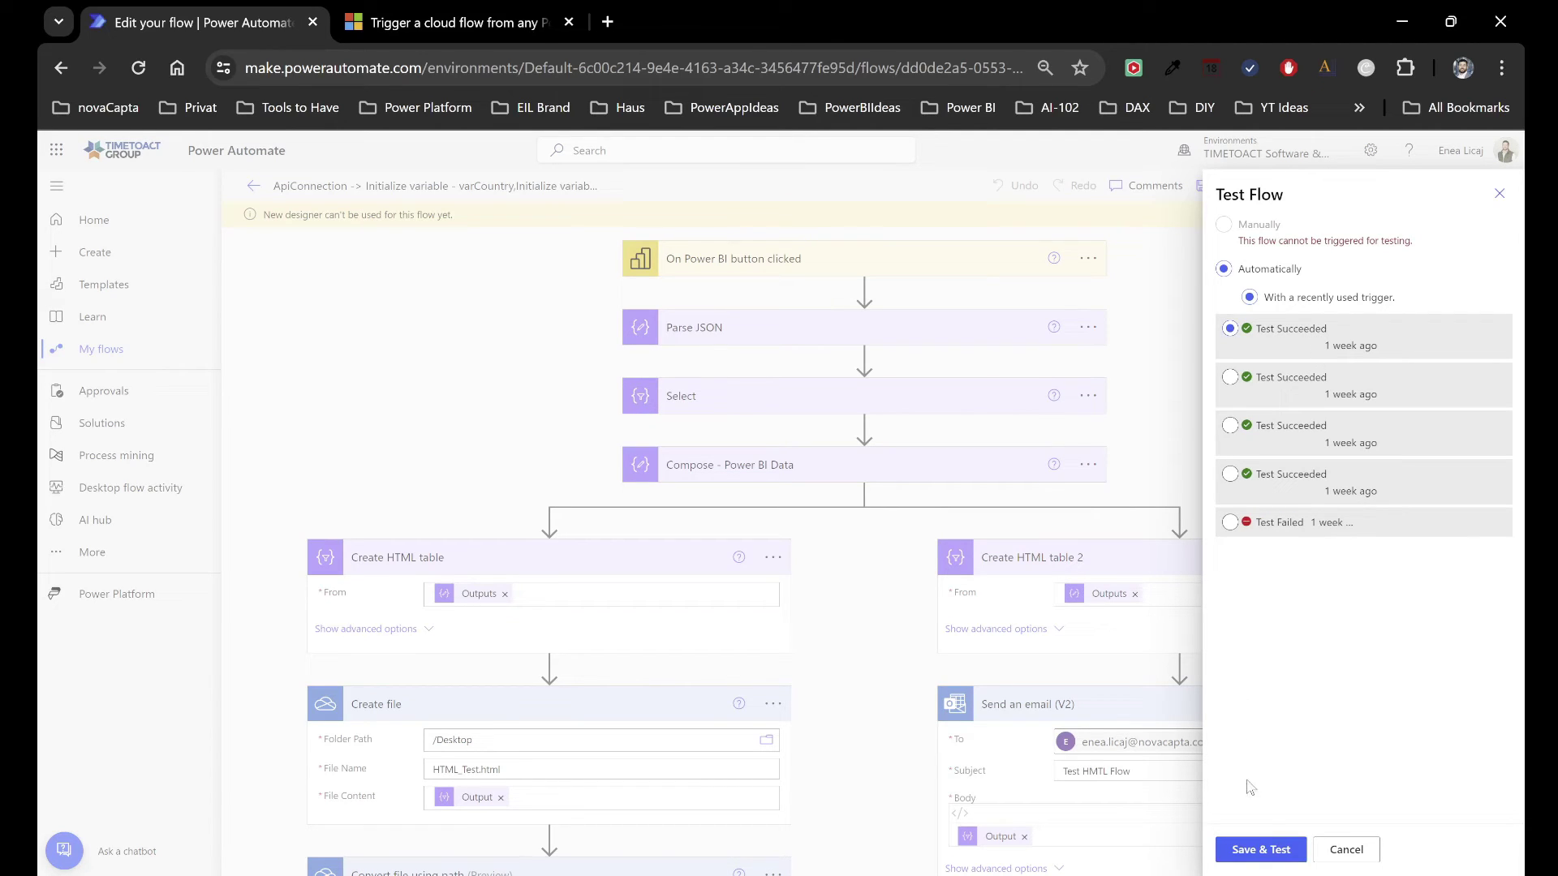
pyautogui.click(1239, 859)
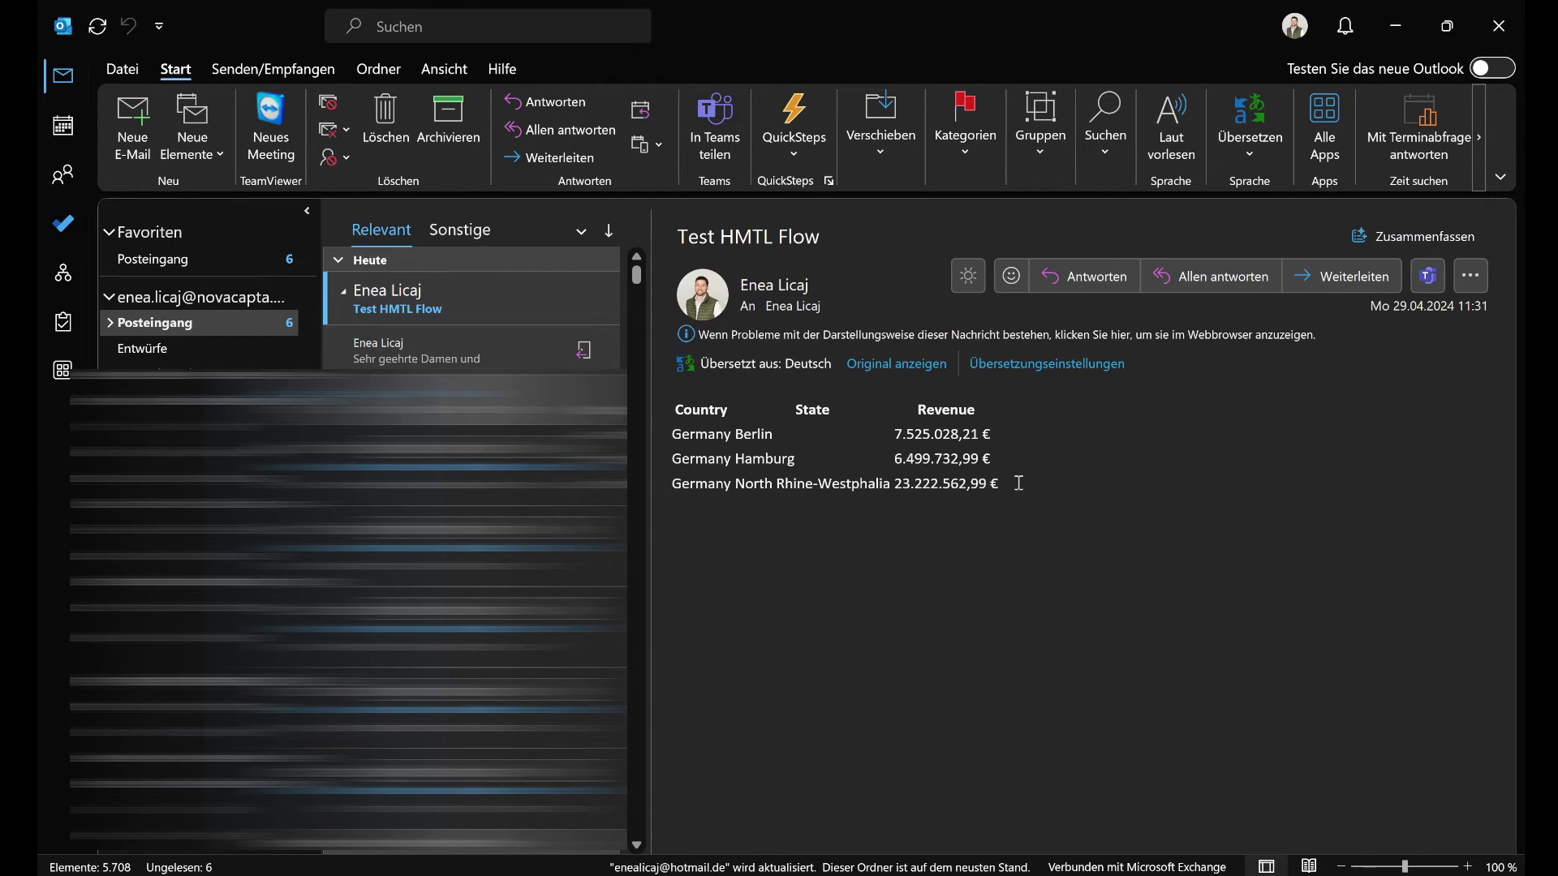
# Check the state revenue table in the Test HMTL Flow email in Outlook, and put Outlook and its reminder window away
pyautogui.moveTo(1019, 483); pyautogui.dragTo(655, 437)
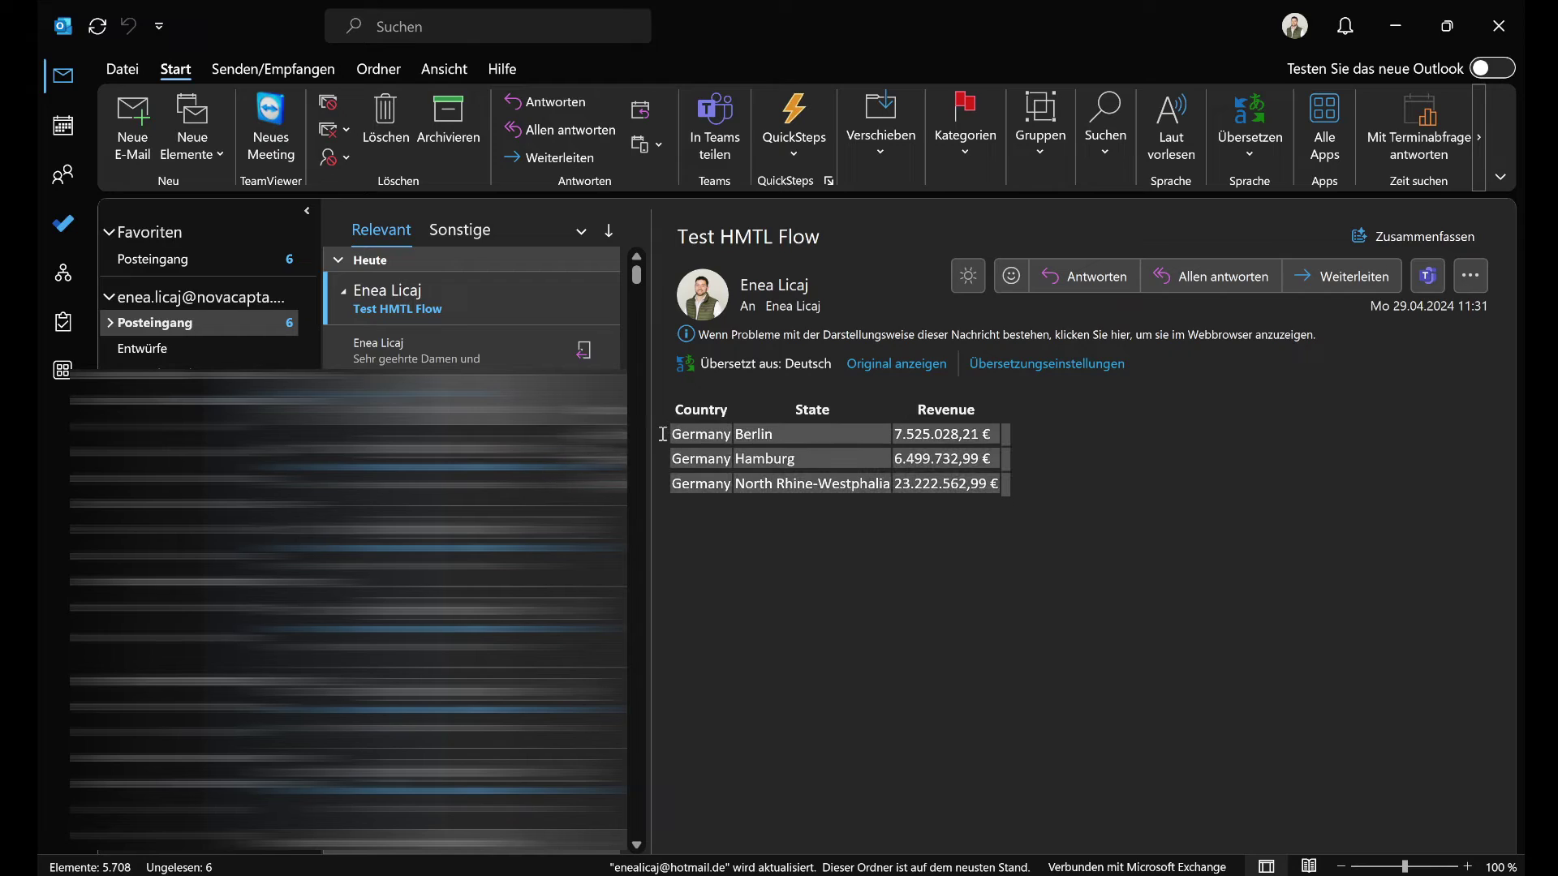
pyautogui.click(903, 576)
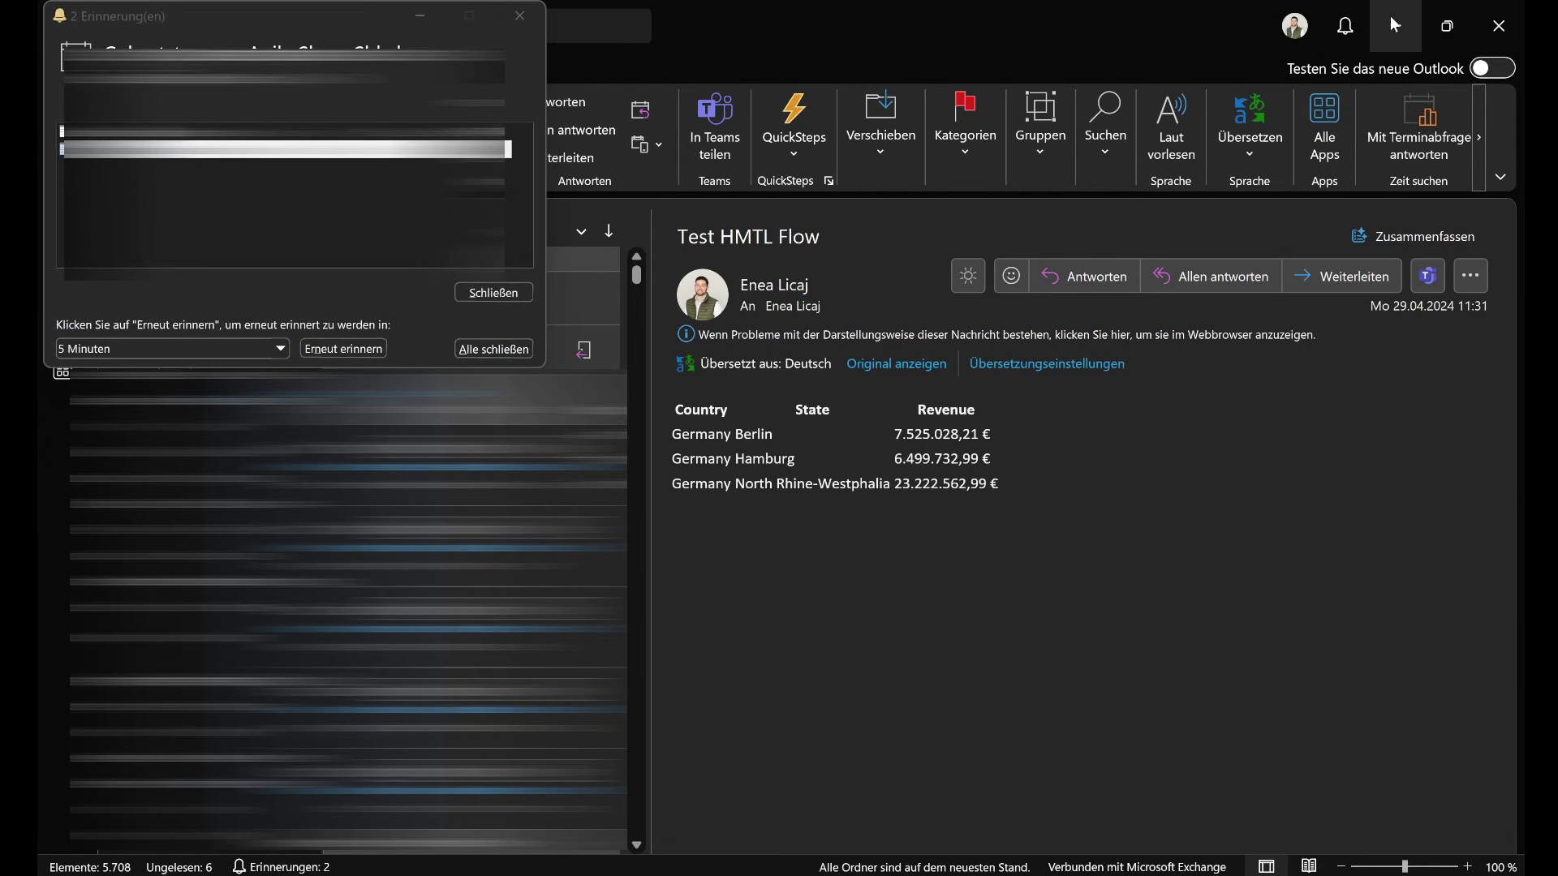
pyautogui.click(1390, 17)
pyautogui.click(521, 16)
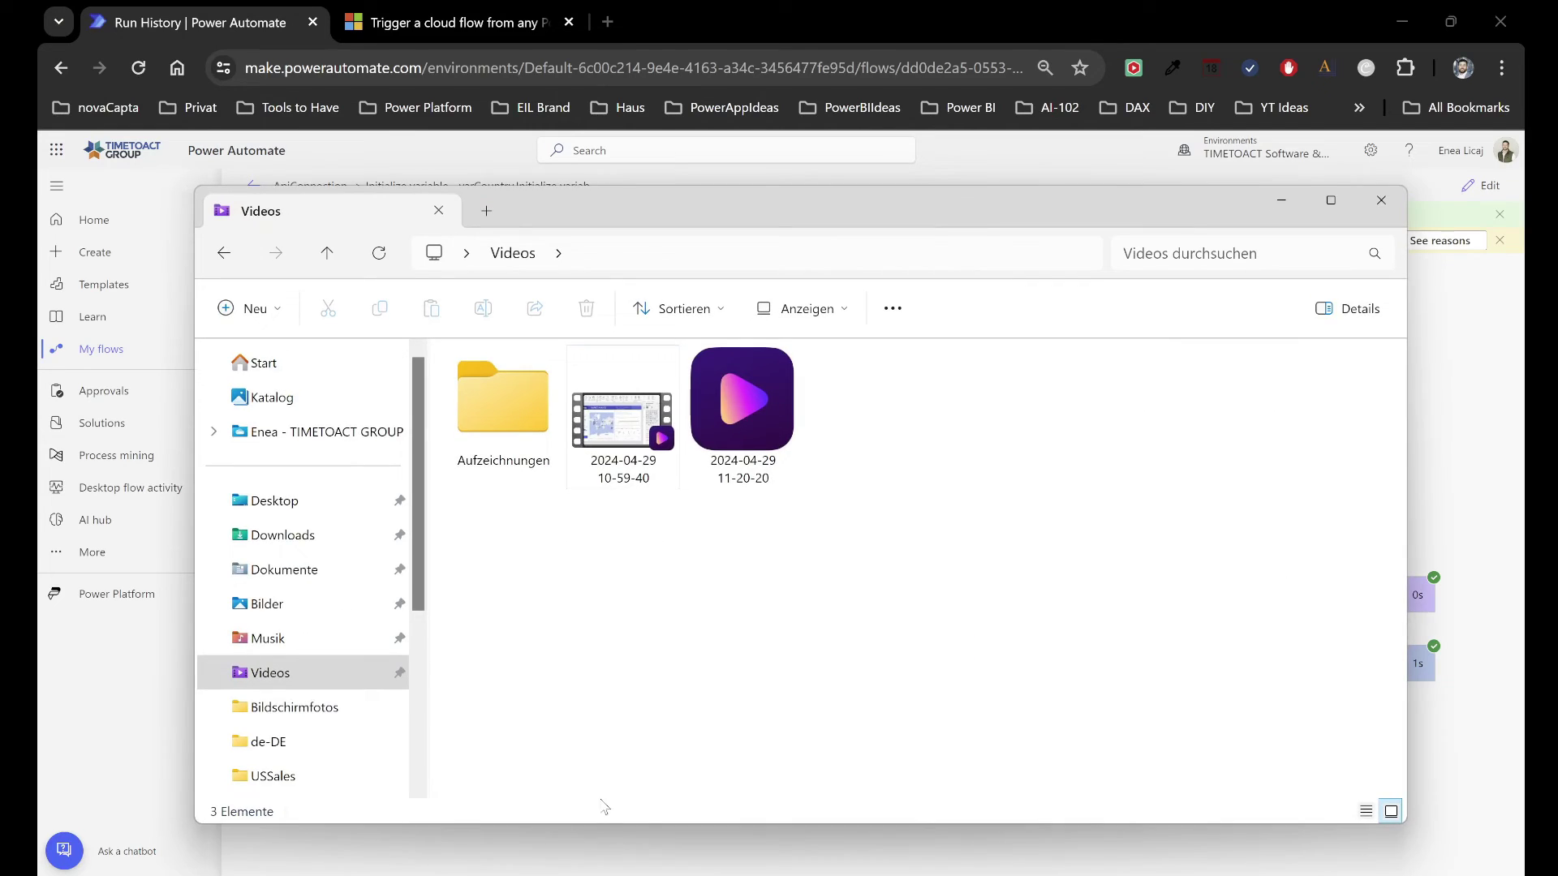
# Open the HTML_Test PDF from the Desktop folder in File Explorer and enlarge it to review the revenue table
pyautogui.click(315, 505)
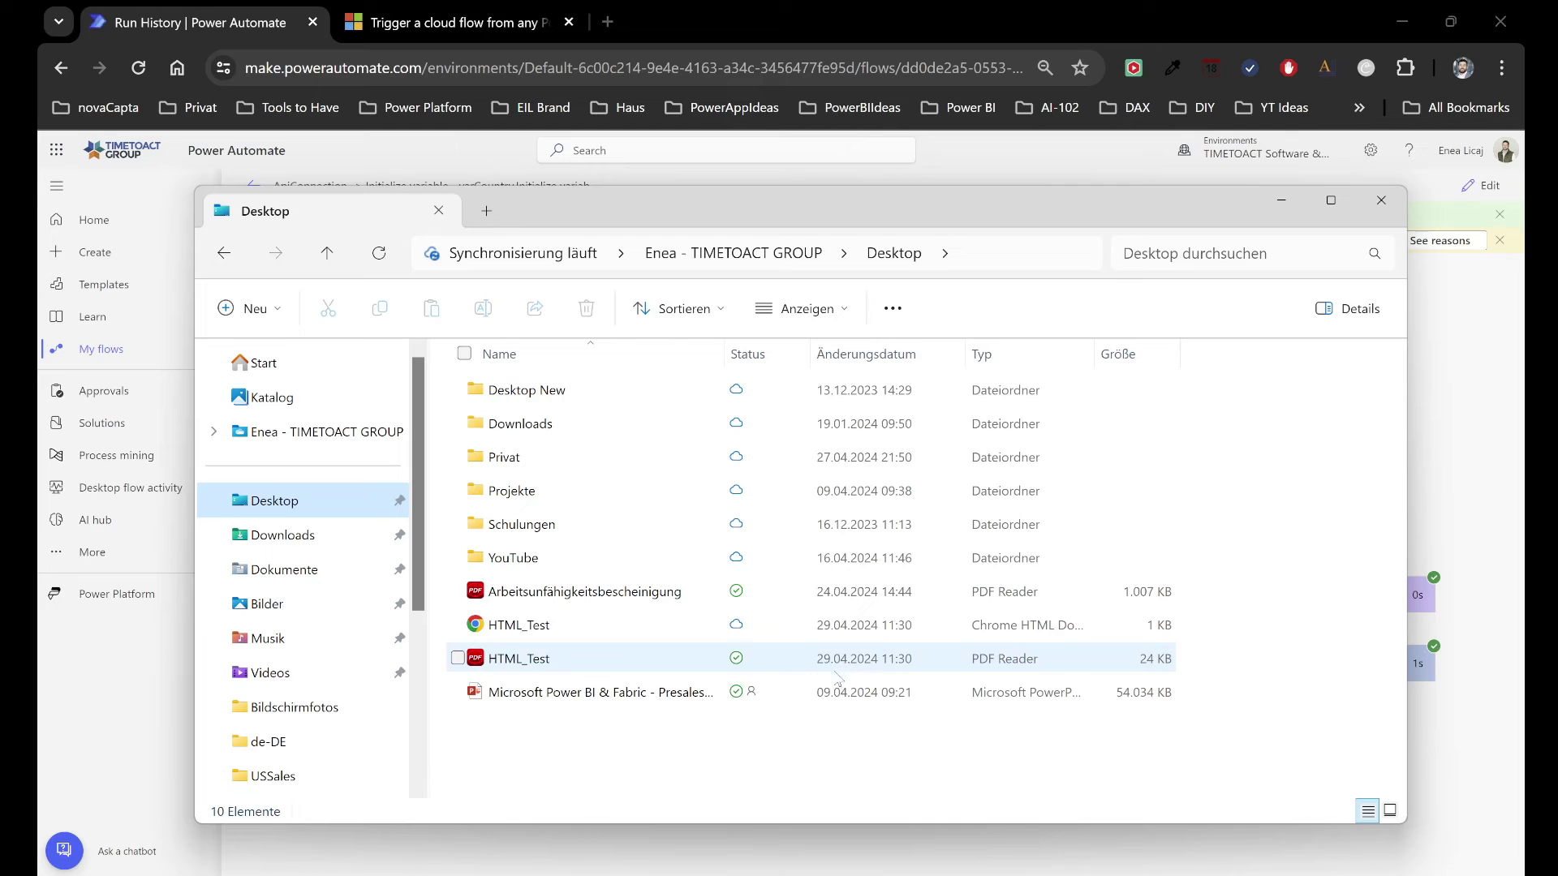
pyautogui.doubleClick(517, 670)
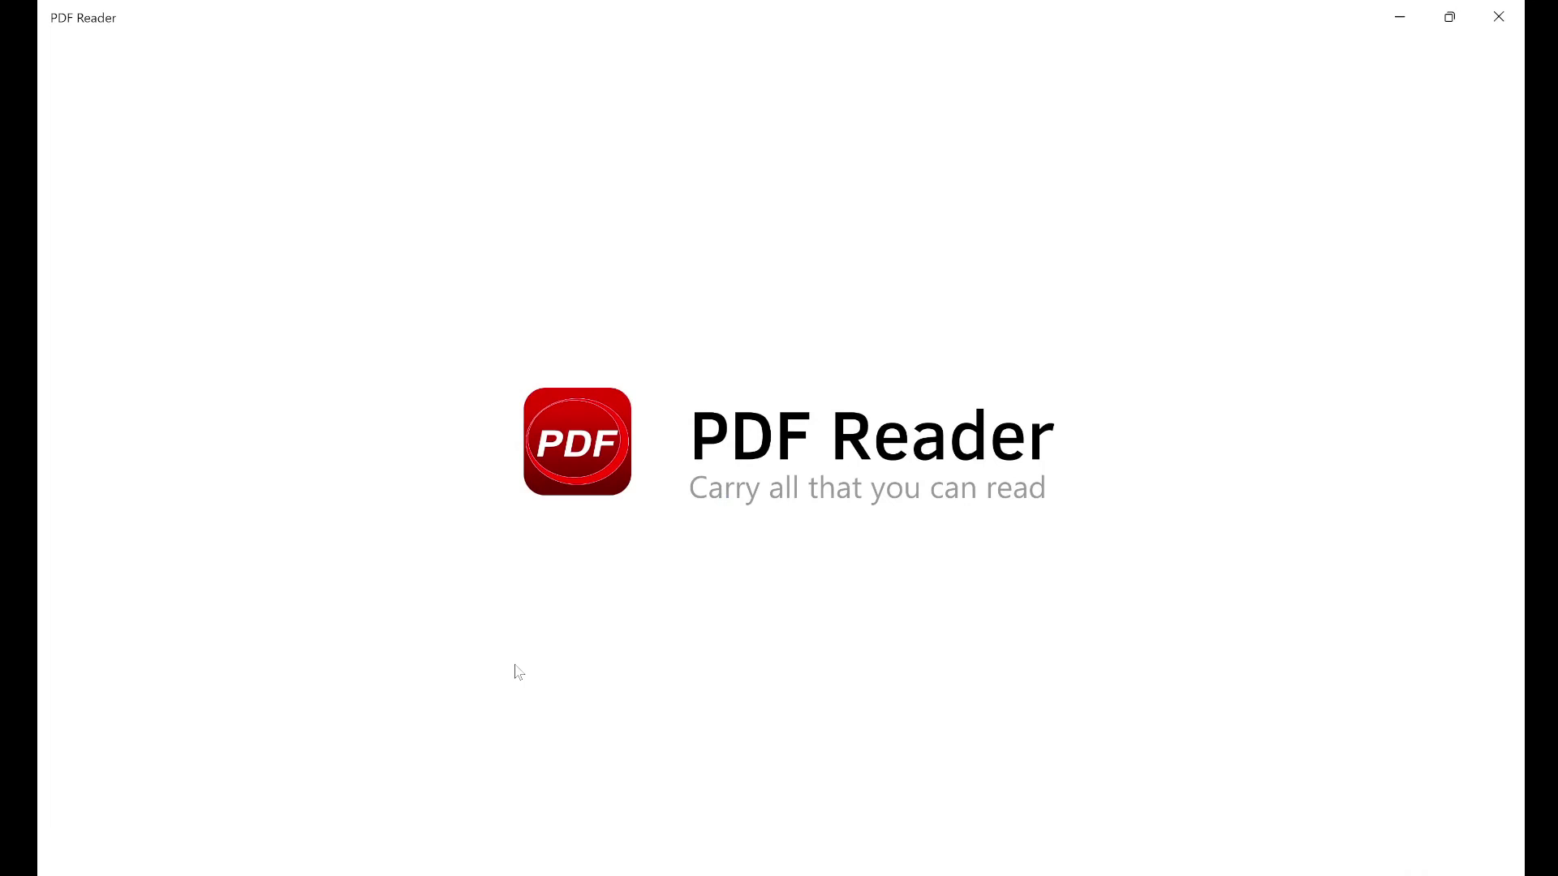
pyautogui.keyDown('ctrl'); pyautogui.scroll(2, 702, 345); pyautogui.keyUp('ctrl')
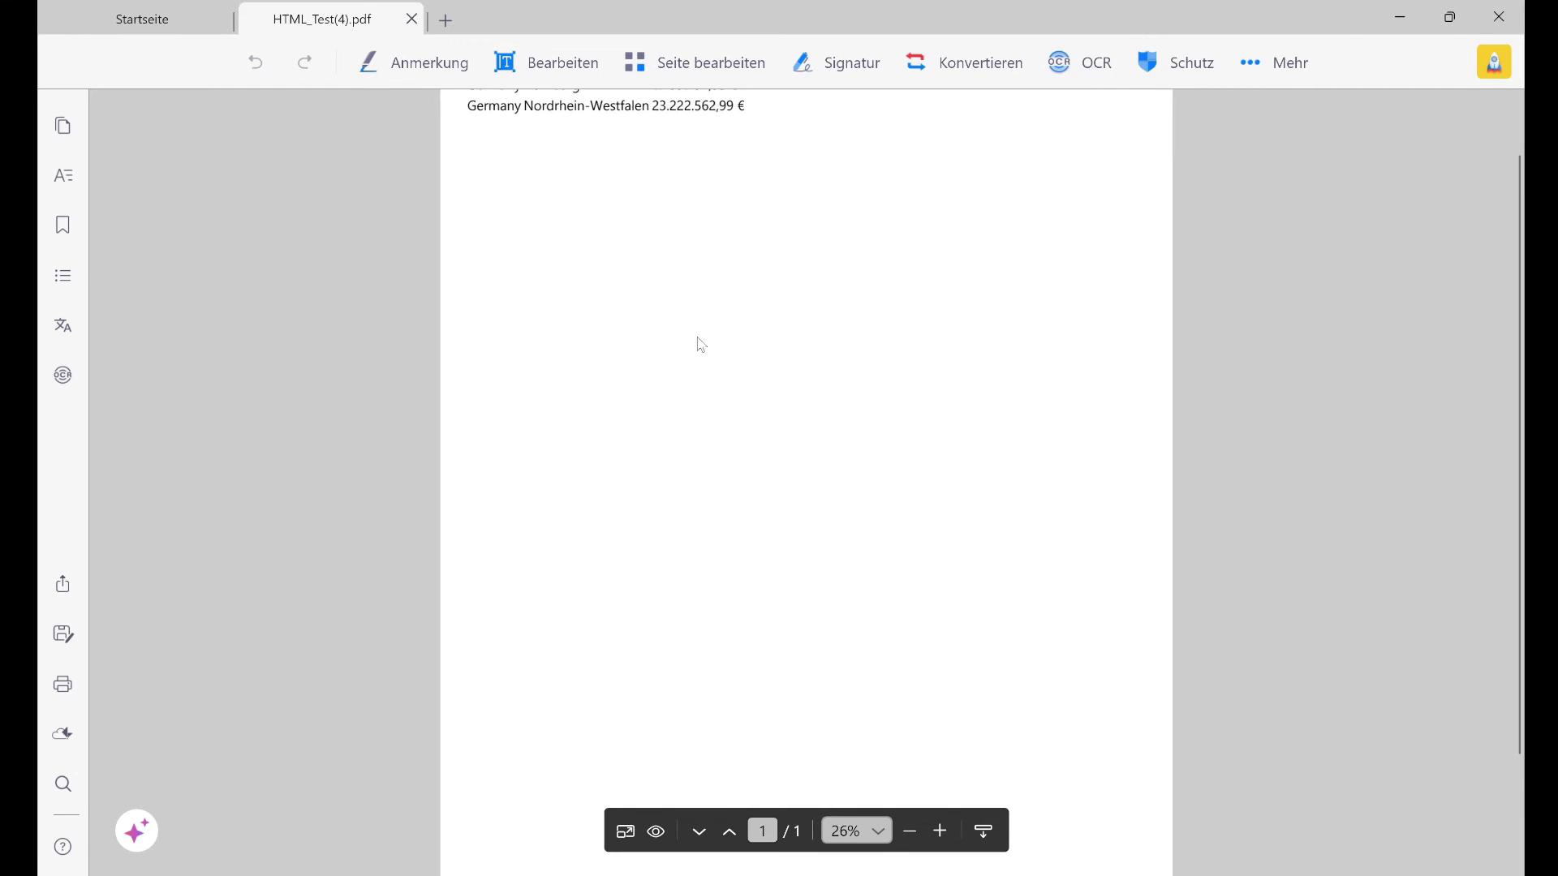
pyautogui.keyDown('ctrl'); pyautogui.scroll(1, 702, 345); pyautogui.keyUp('ctrl')
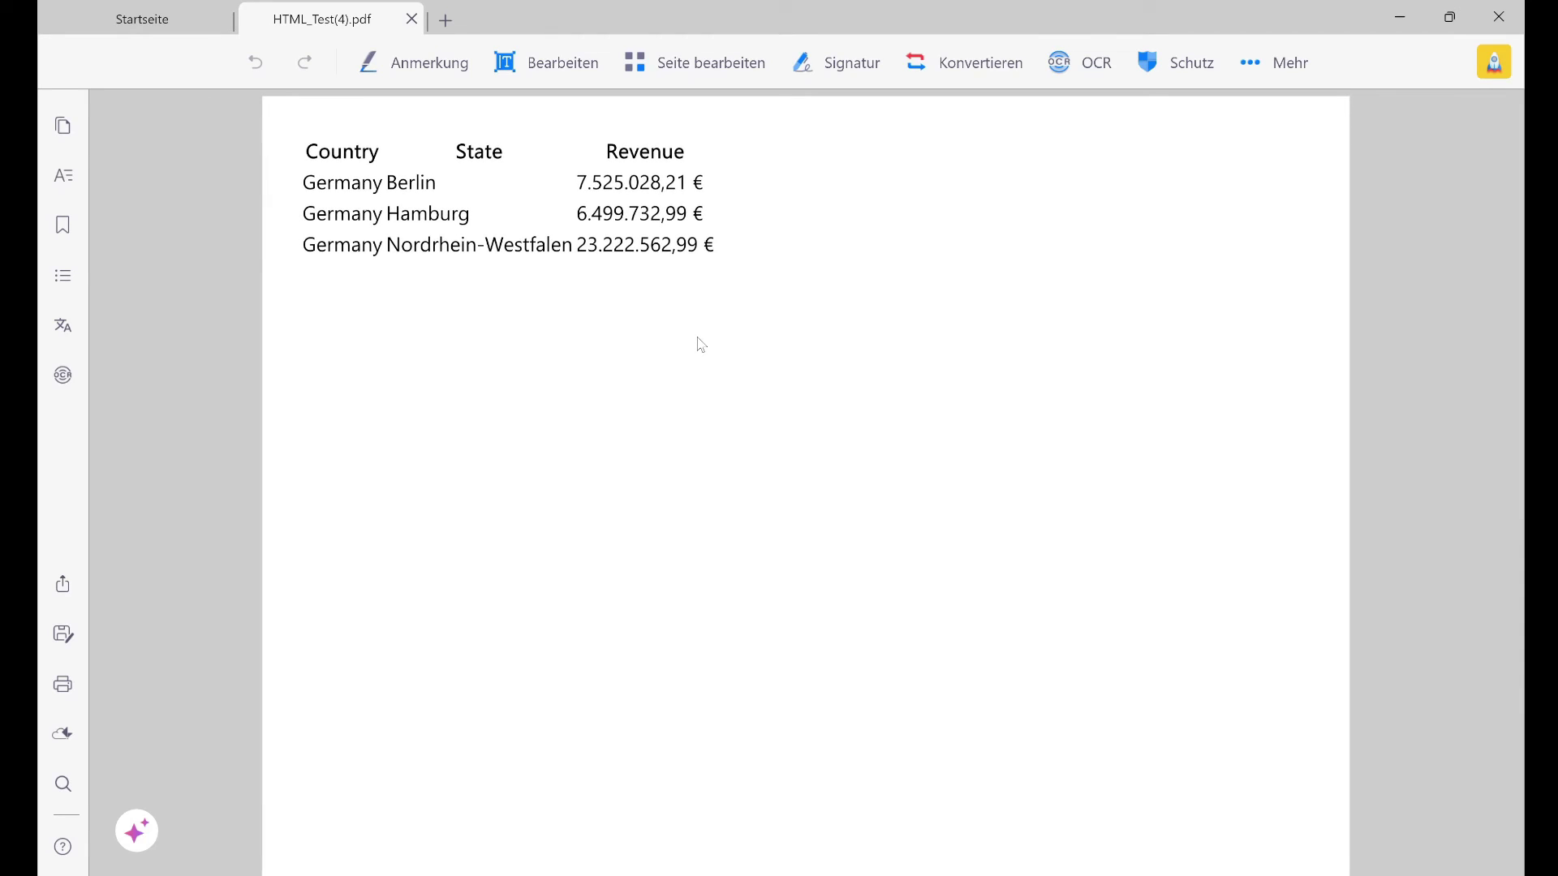
pyautogui.click(1393, 21)
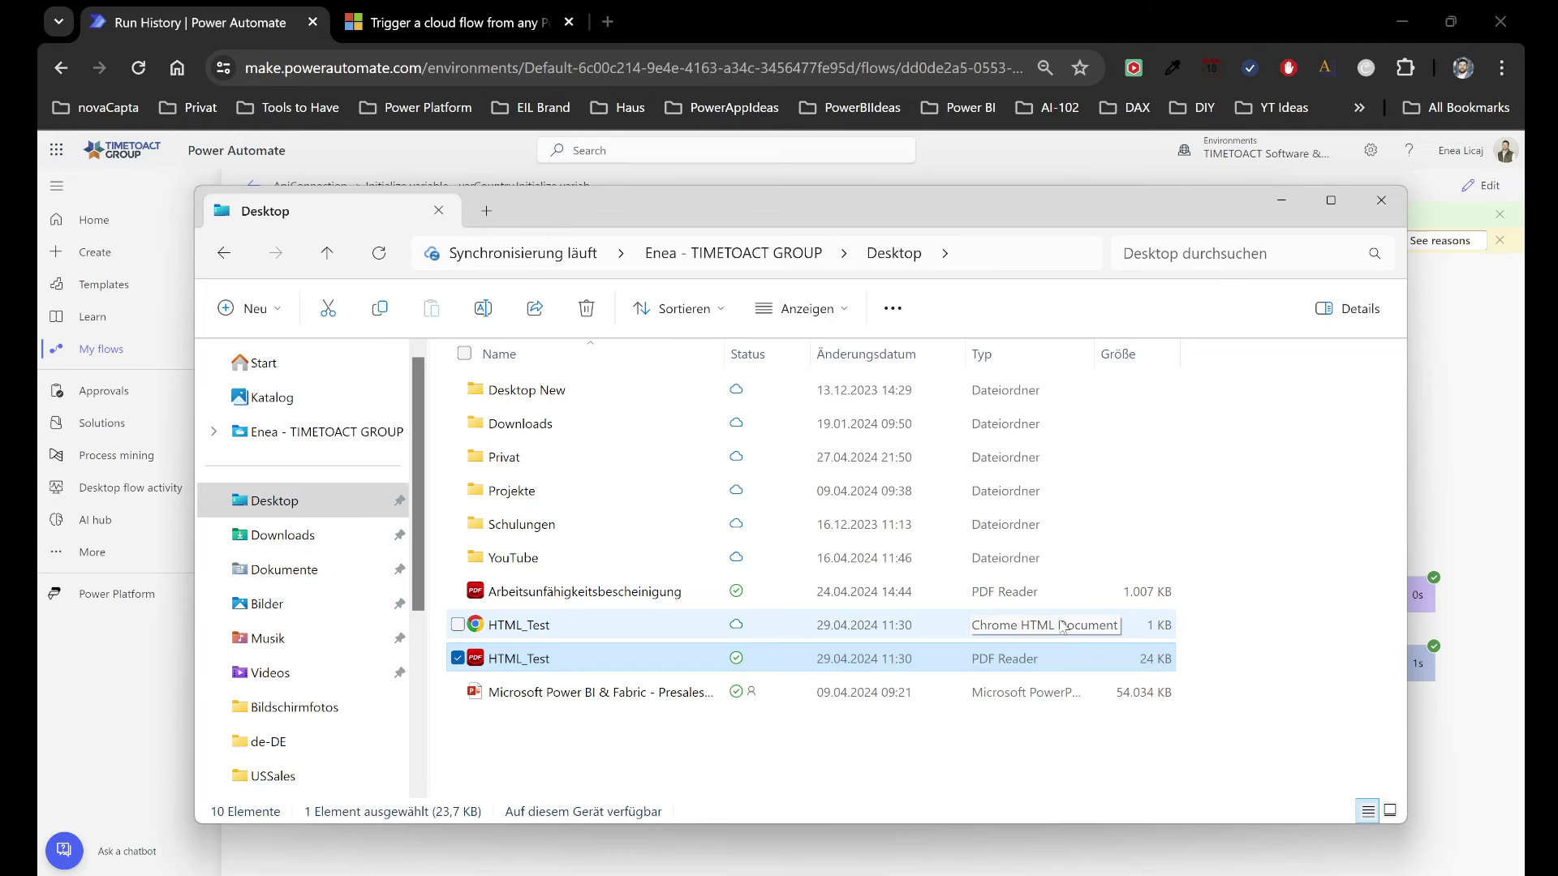
# Return to the test run in Power Automate, review the inputs and outputs of Create file, and collapse the action
pyautogui.click(1282, 202)
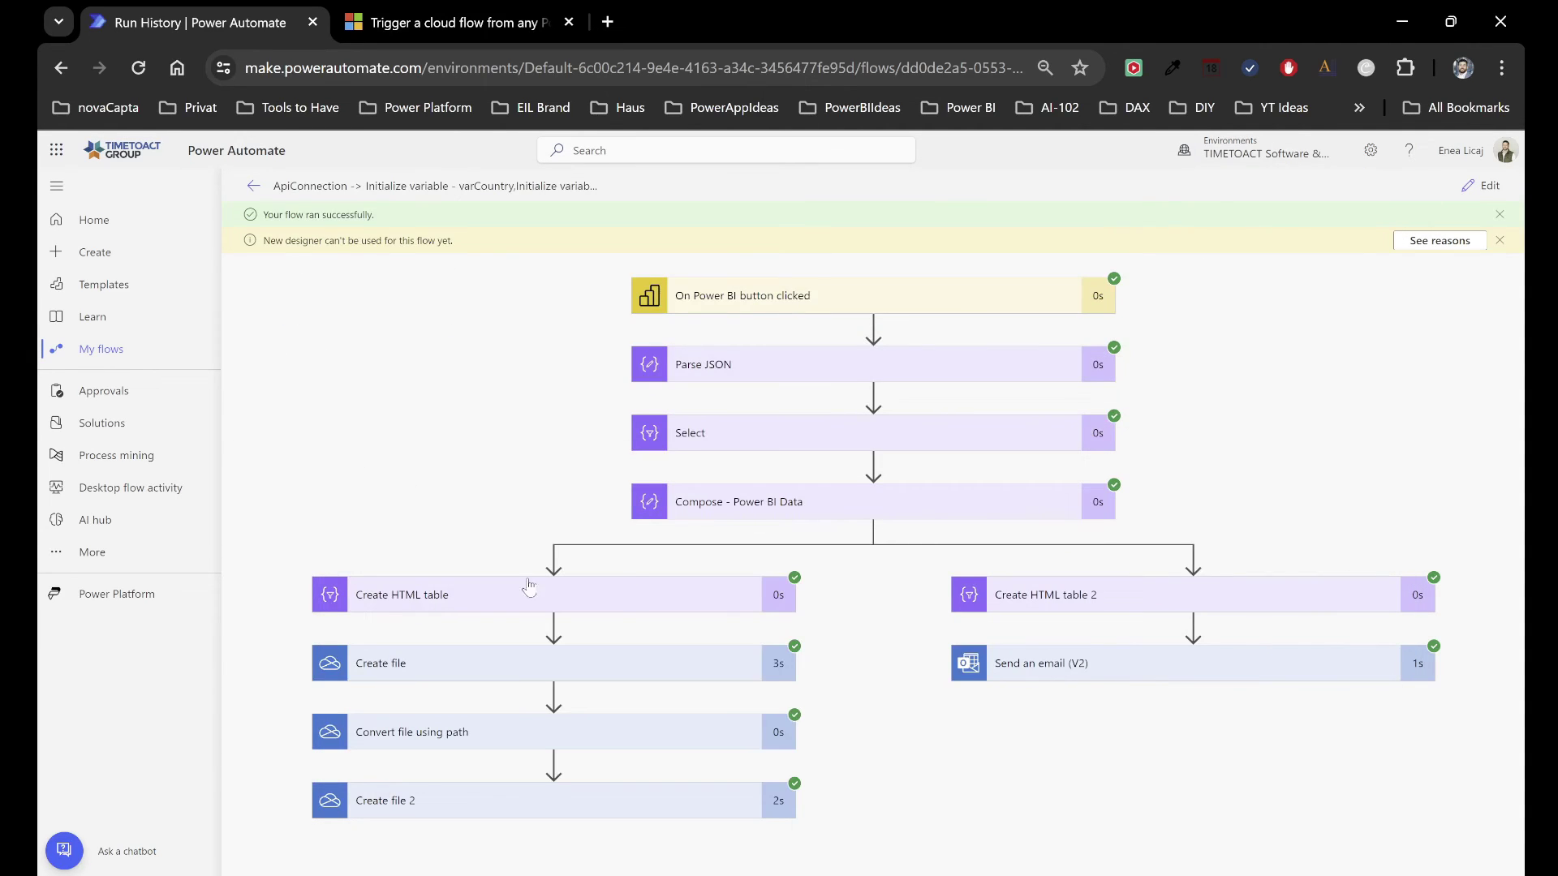
pyautogui.click(422, 675)
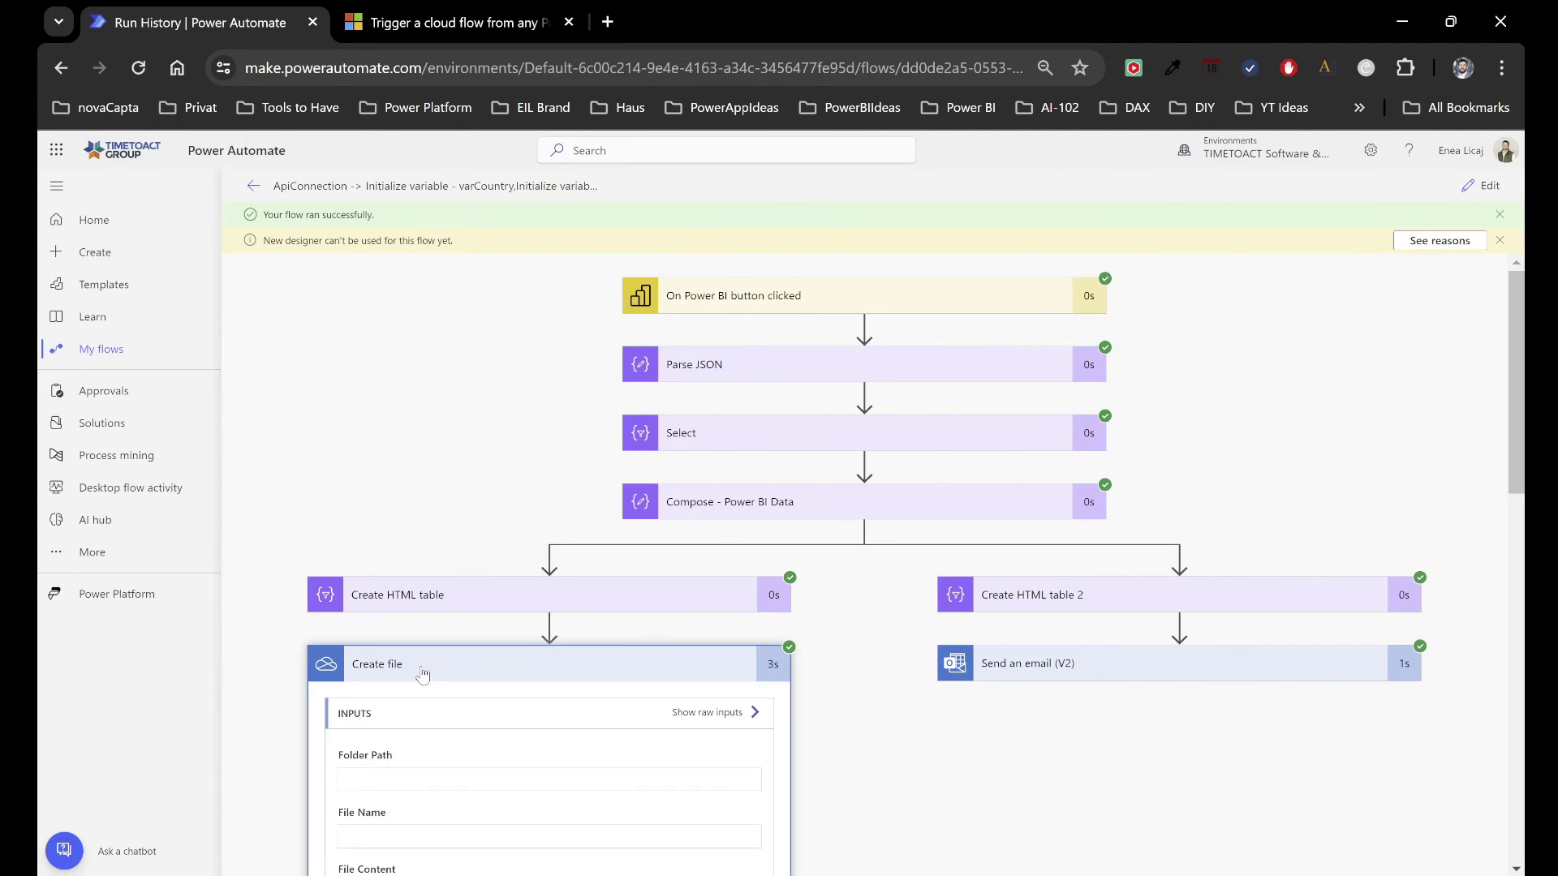
pyautogui.scroll(-1, 398, 727)
pyautogui.scroll(-3, 429, 794)
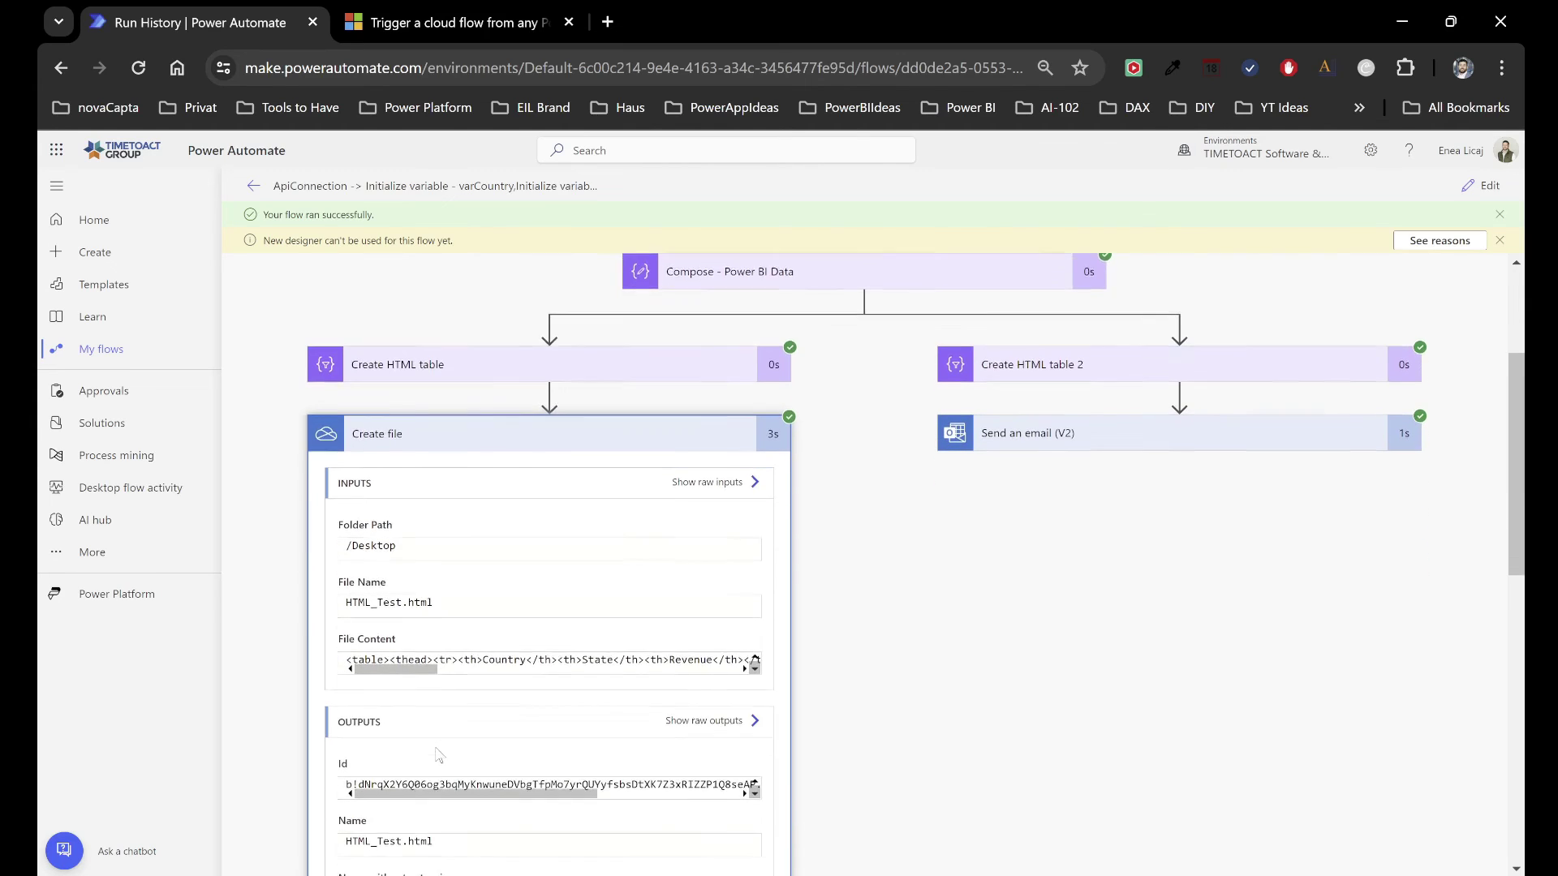
pyautogui.scroll(-3, 674, 680)
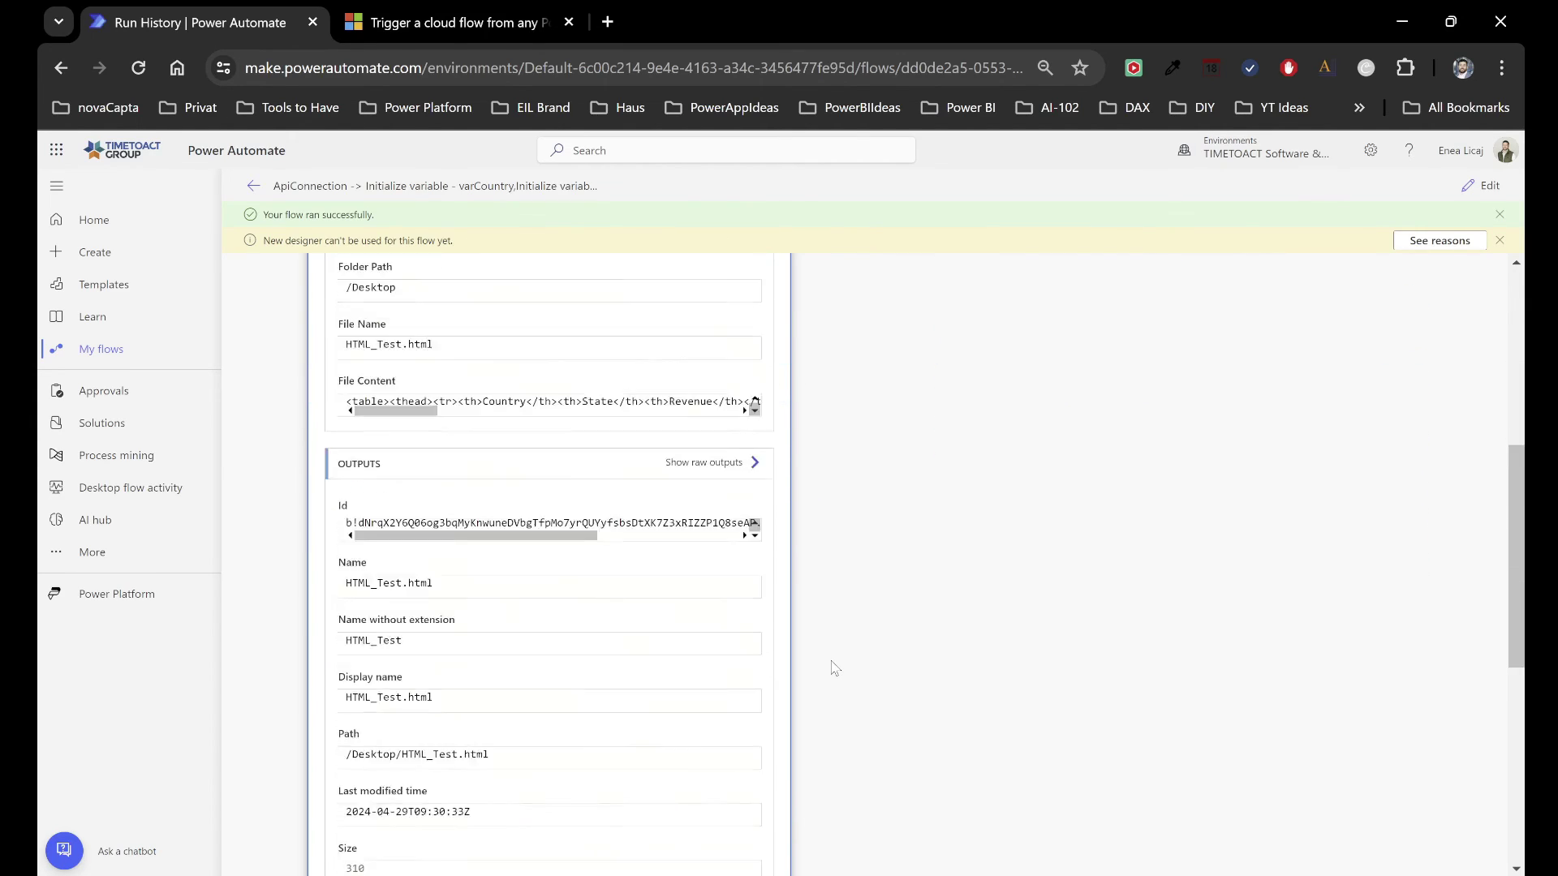
pyautogui.scroll(6, 828, 668)
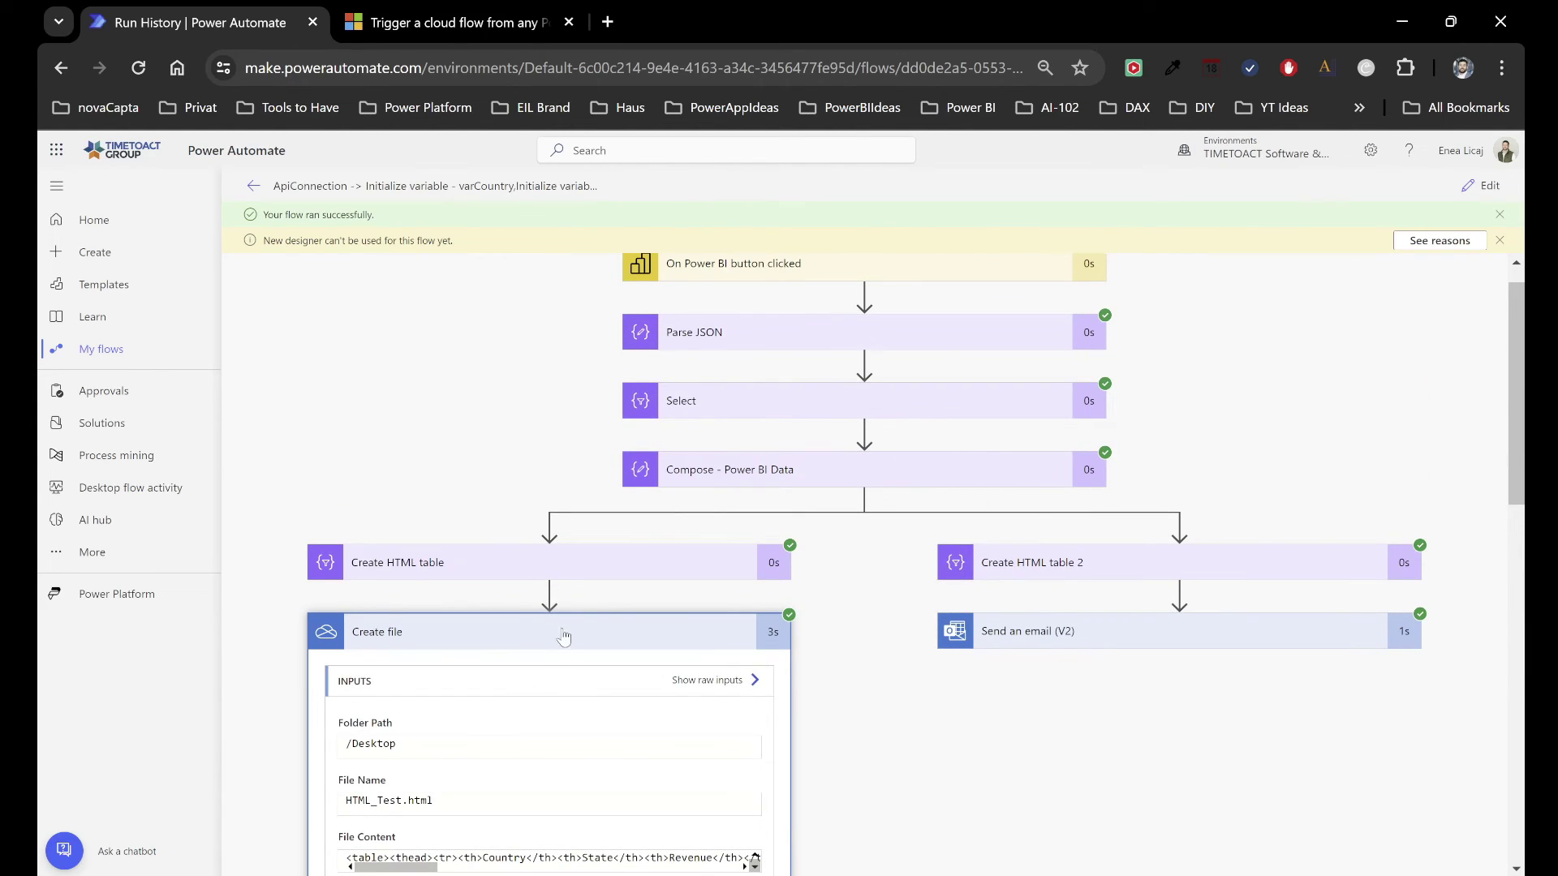
pyautogui.click(605, 641)
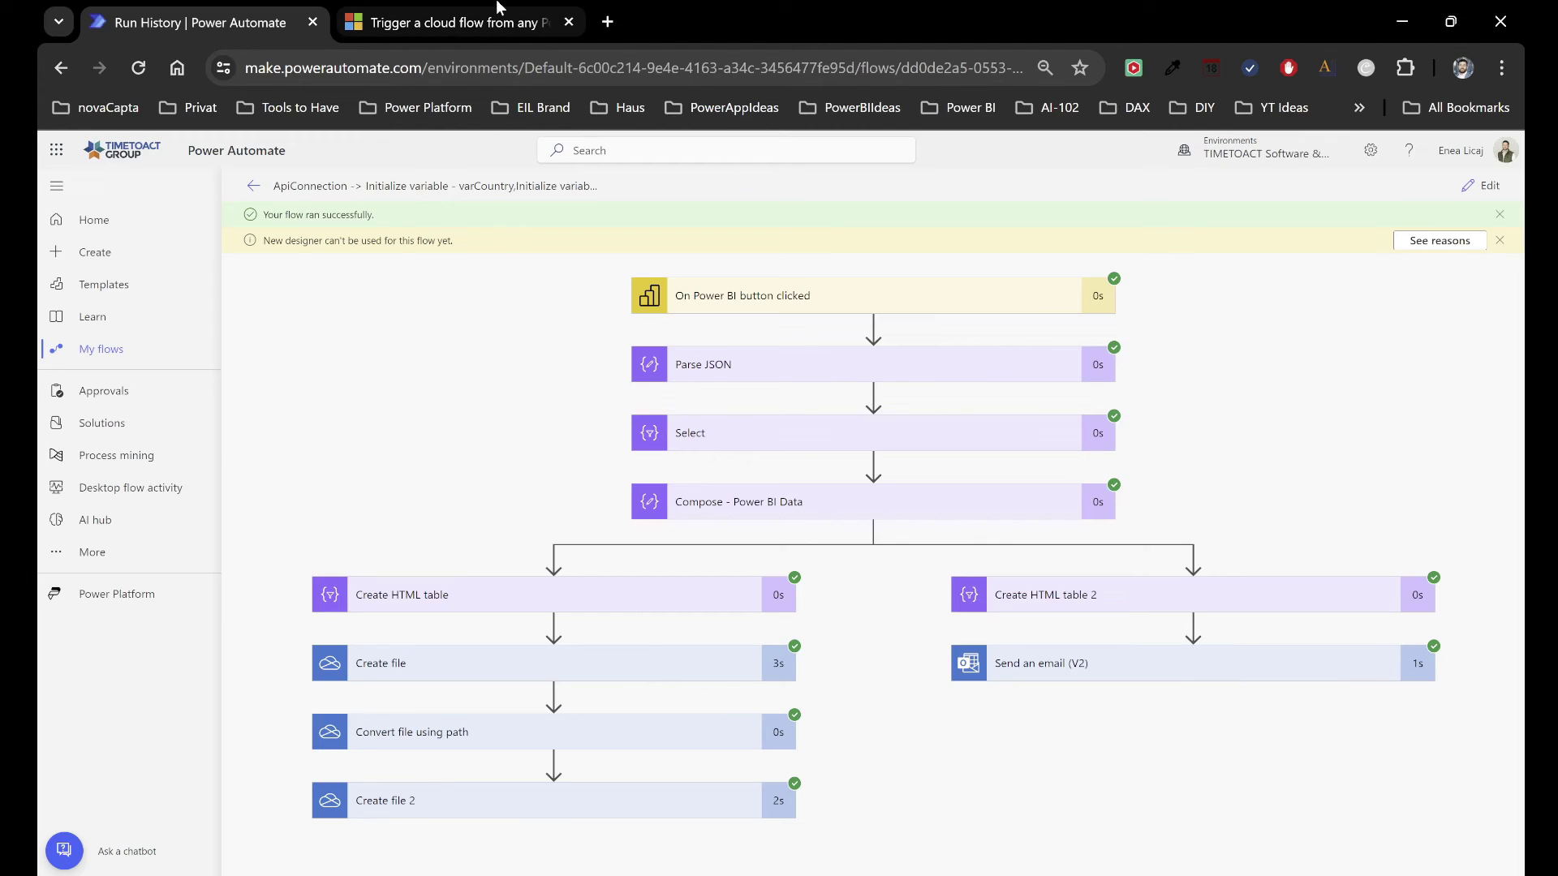
# Switch to the Microsoft Learn article on triggering flows from Power BI reports and read through its Known limitations section
pyautogui.click(453, 27)
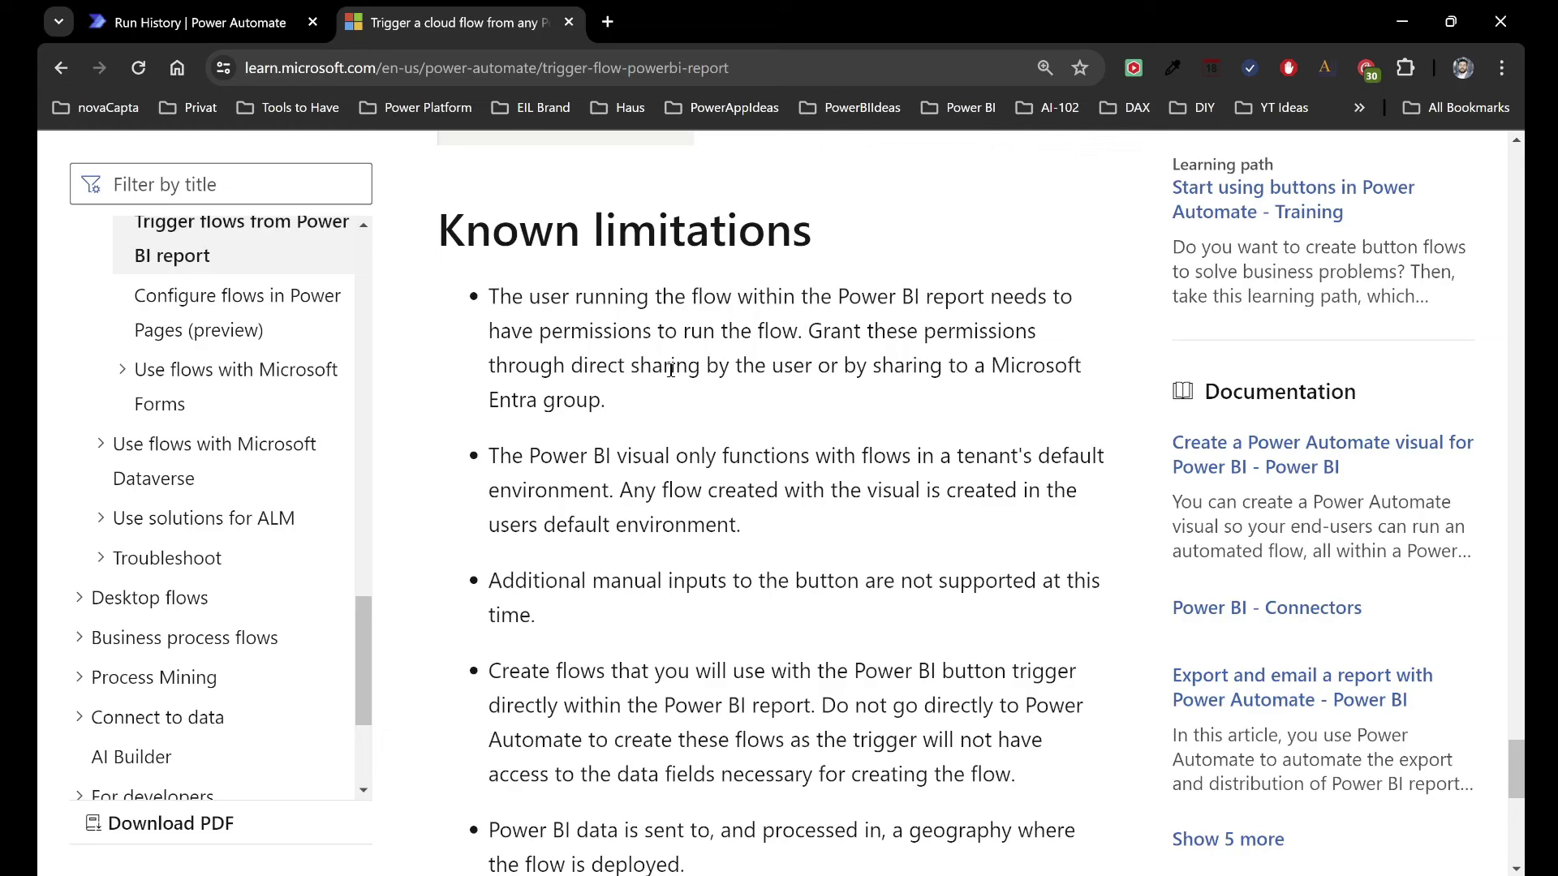
pyautogui.scroll(-1, 670, 371)
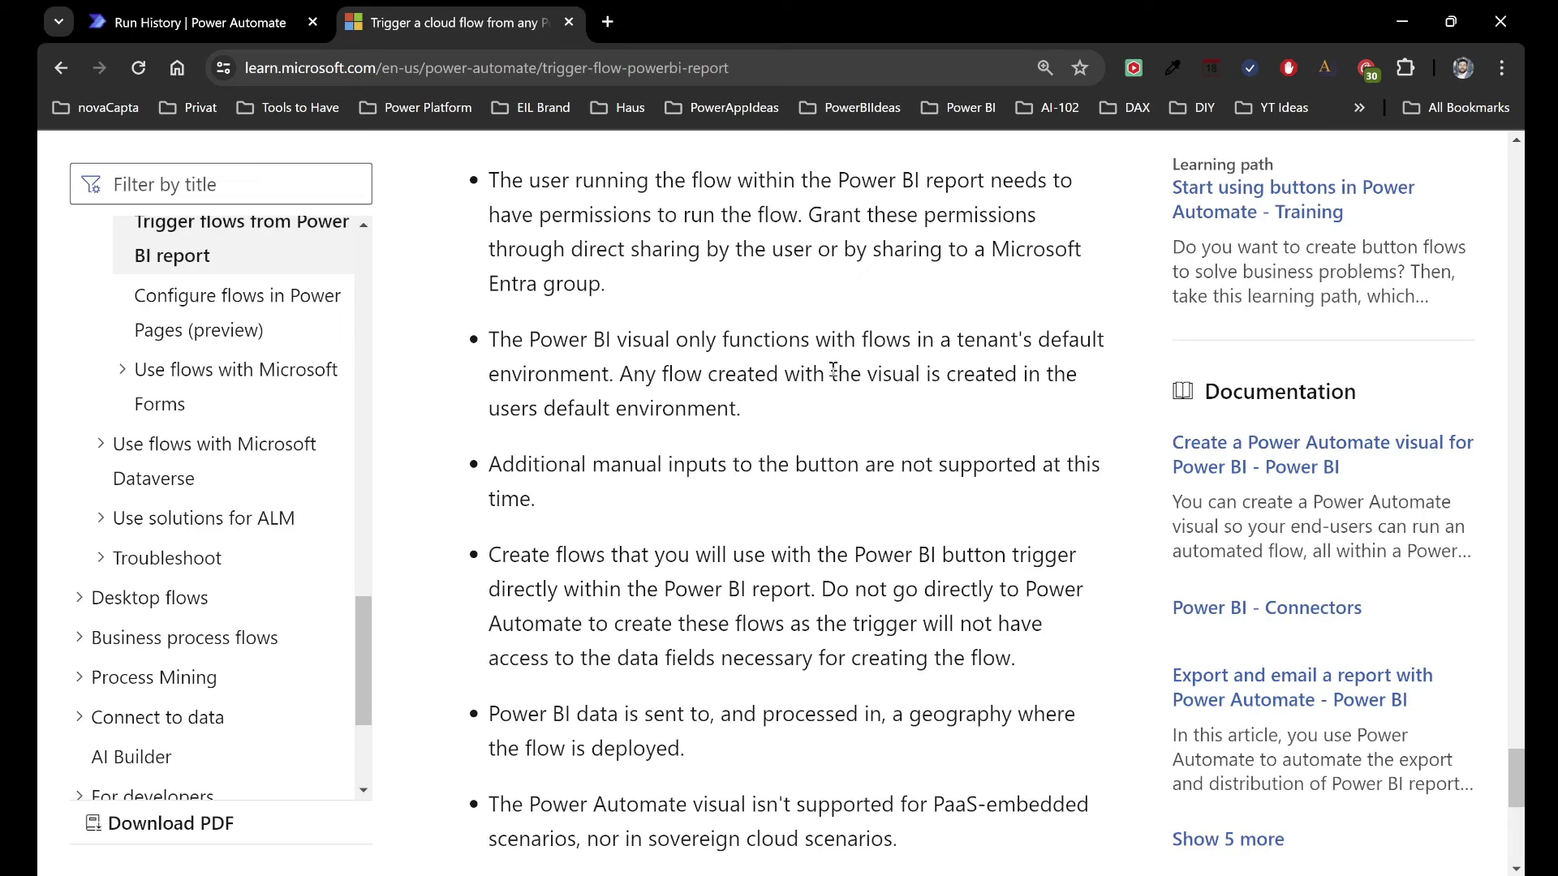
pyautogui.scroll(-1, 885, 382)
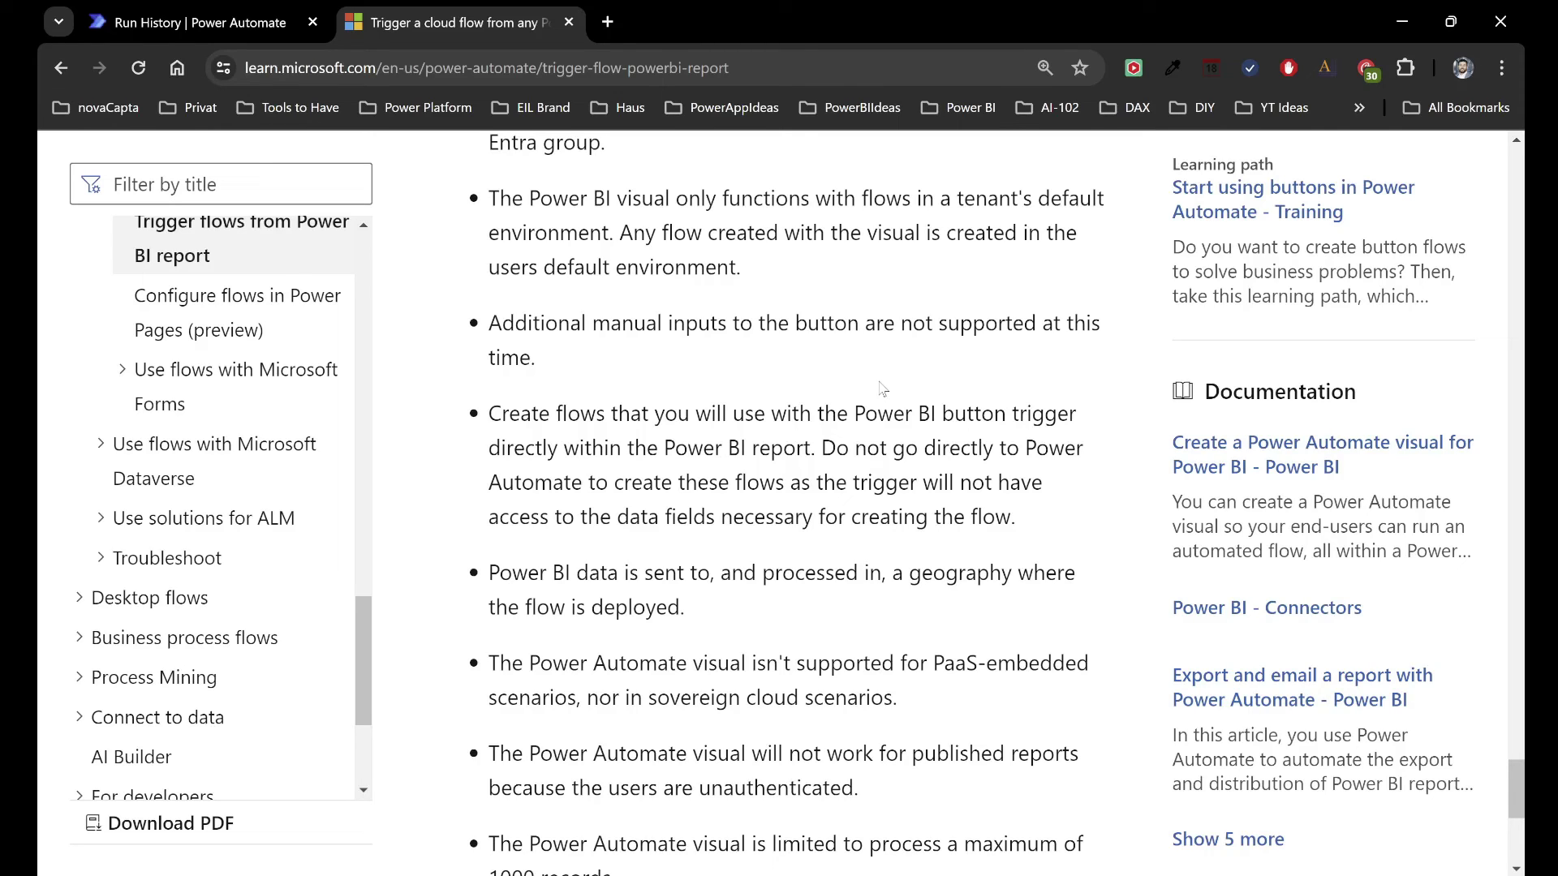
pyautogui.scroll(-1, 882, 388)
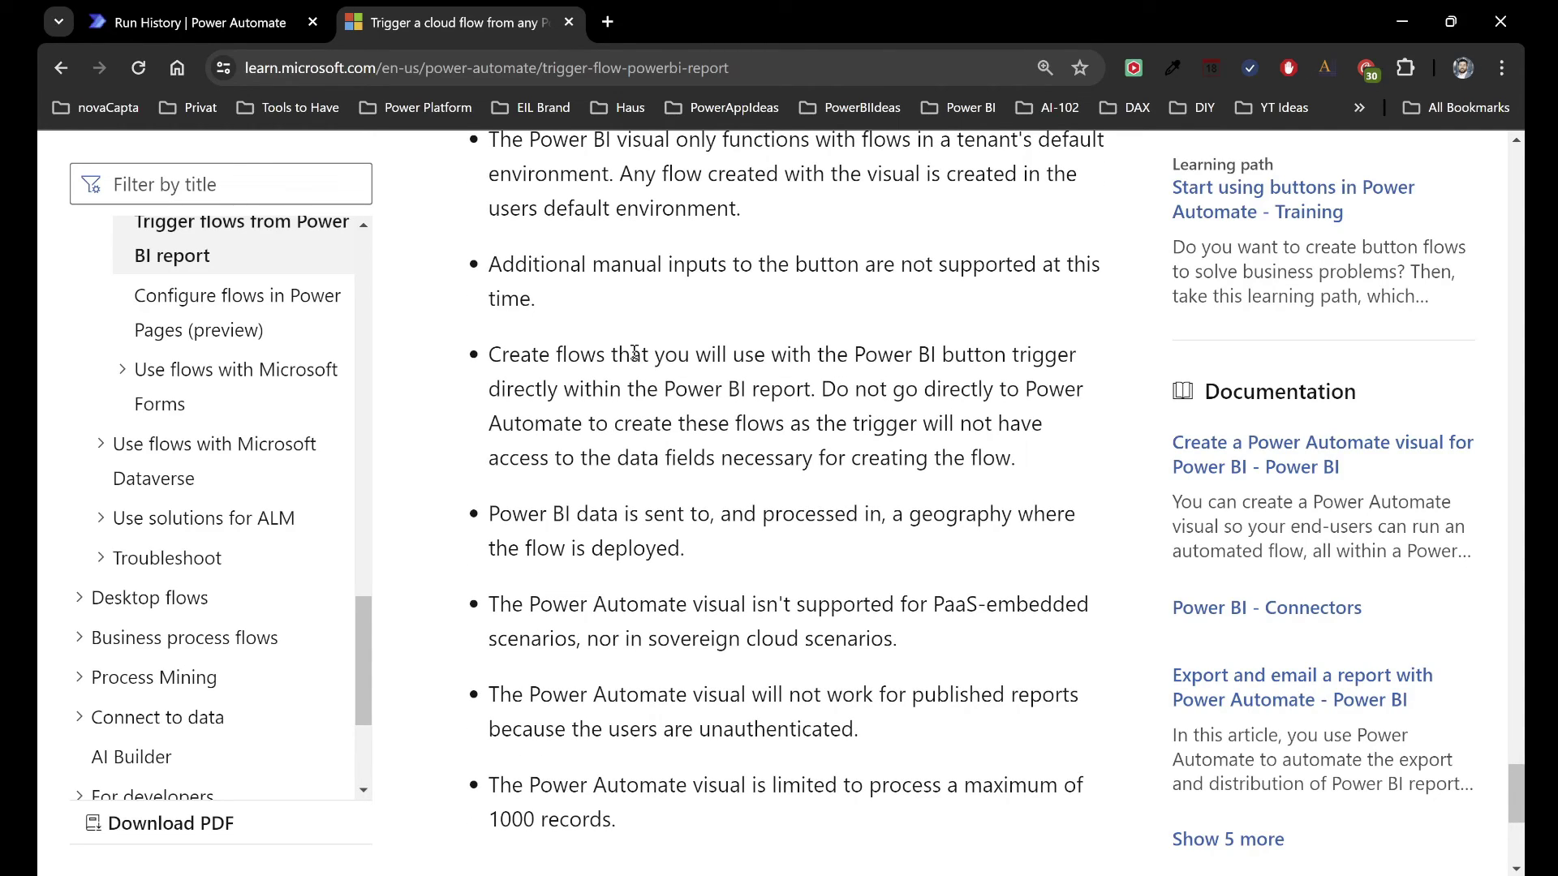
pyautogui.scroll(-1, 634, 351)
pyautogui.scroll(-1, 451, 447)
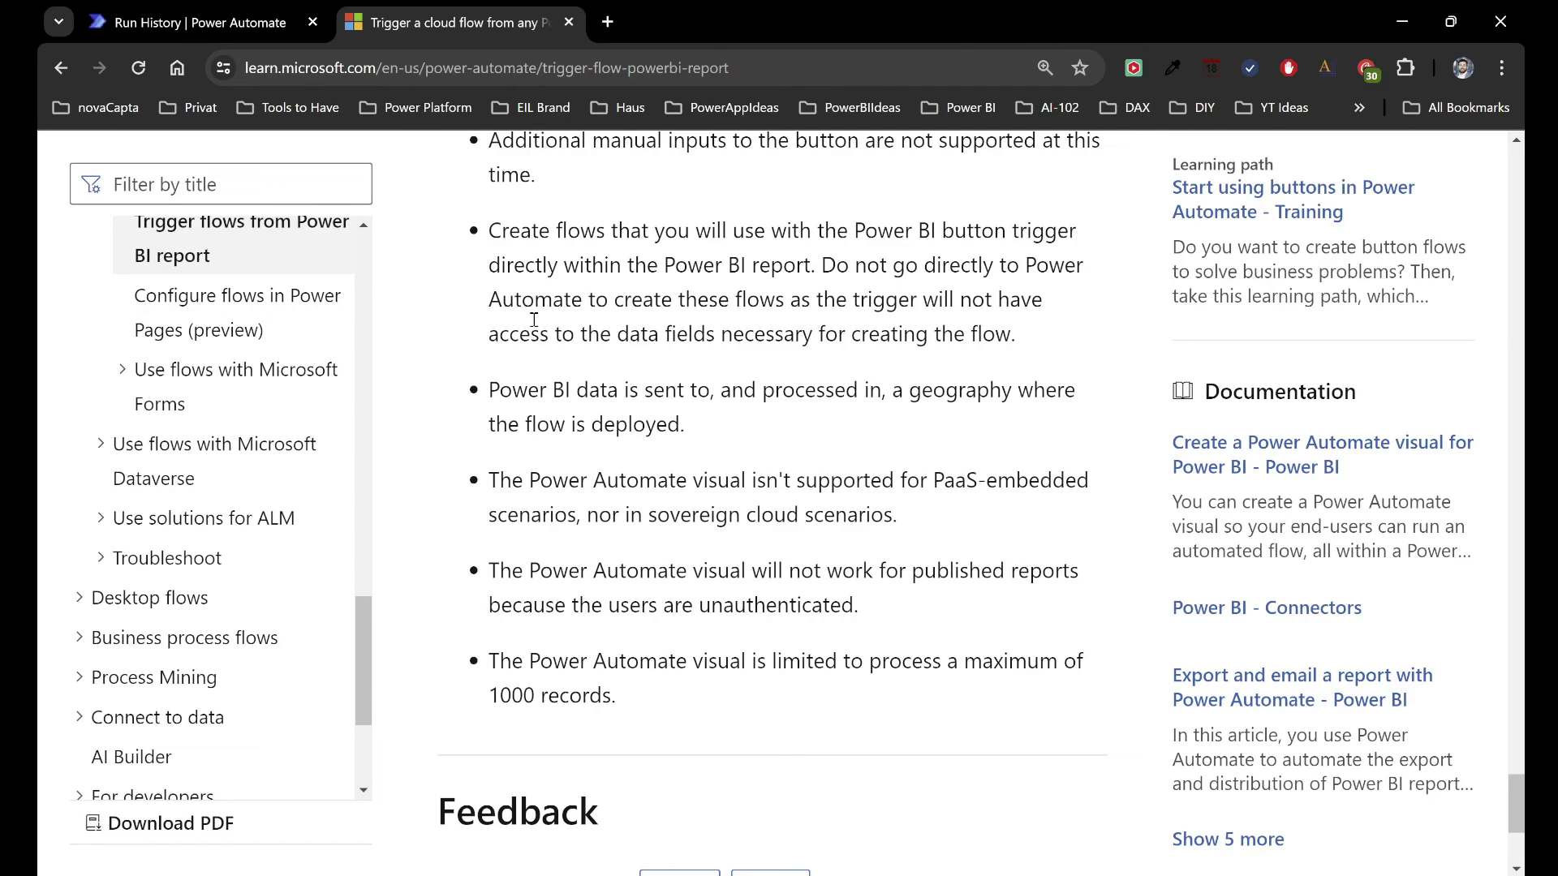
pyautogui.scroll(-1, 362, 365)
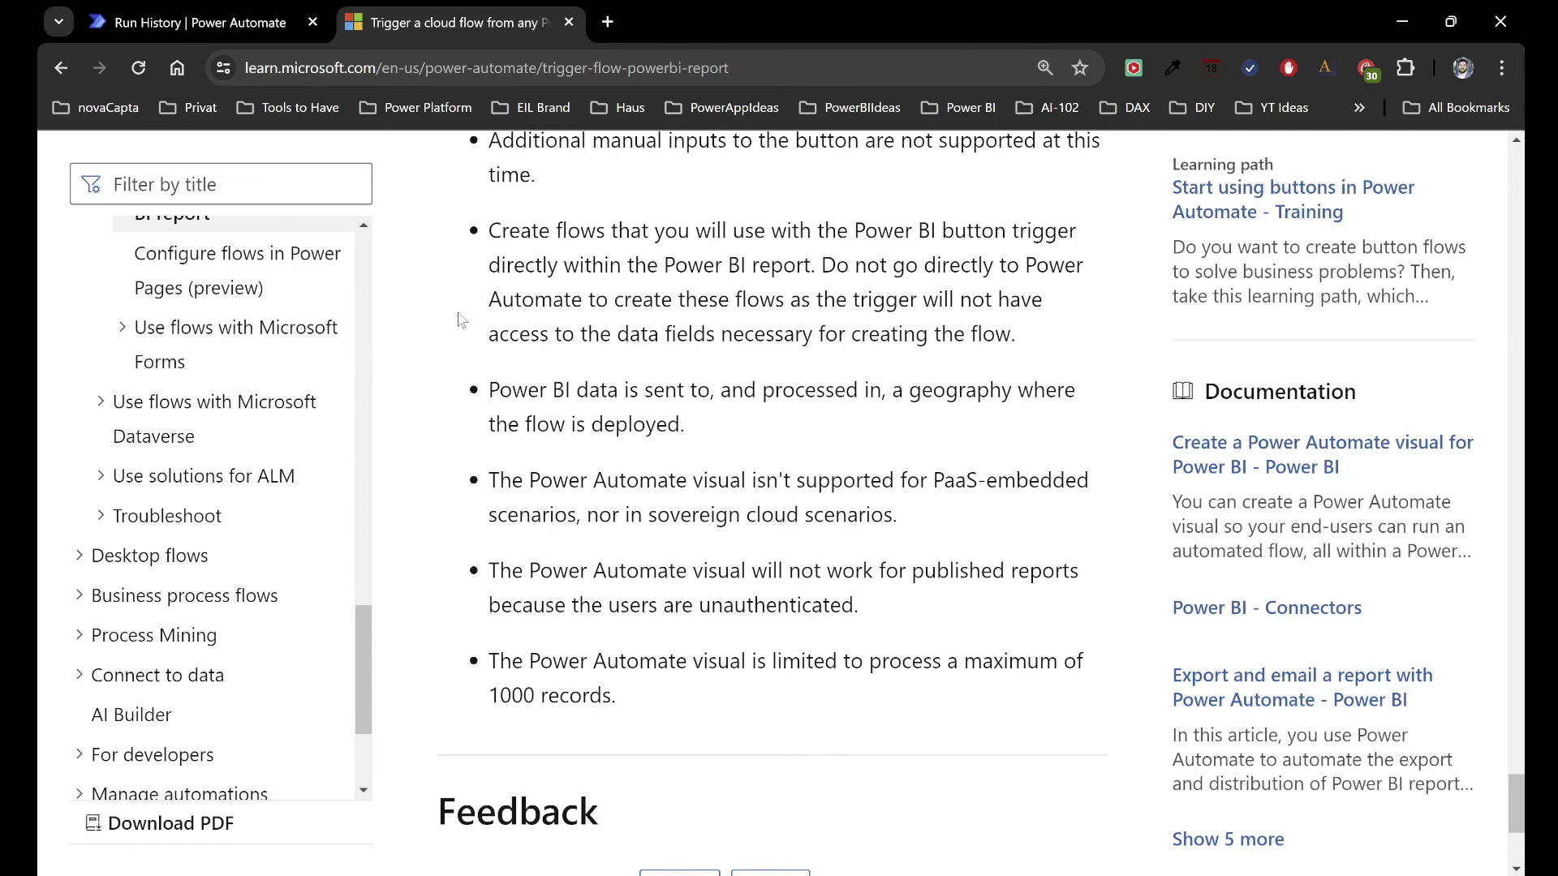
pyautogui.scroll(-2, 459, 319)
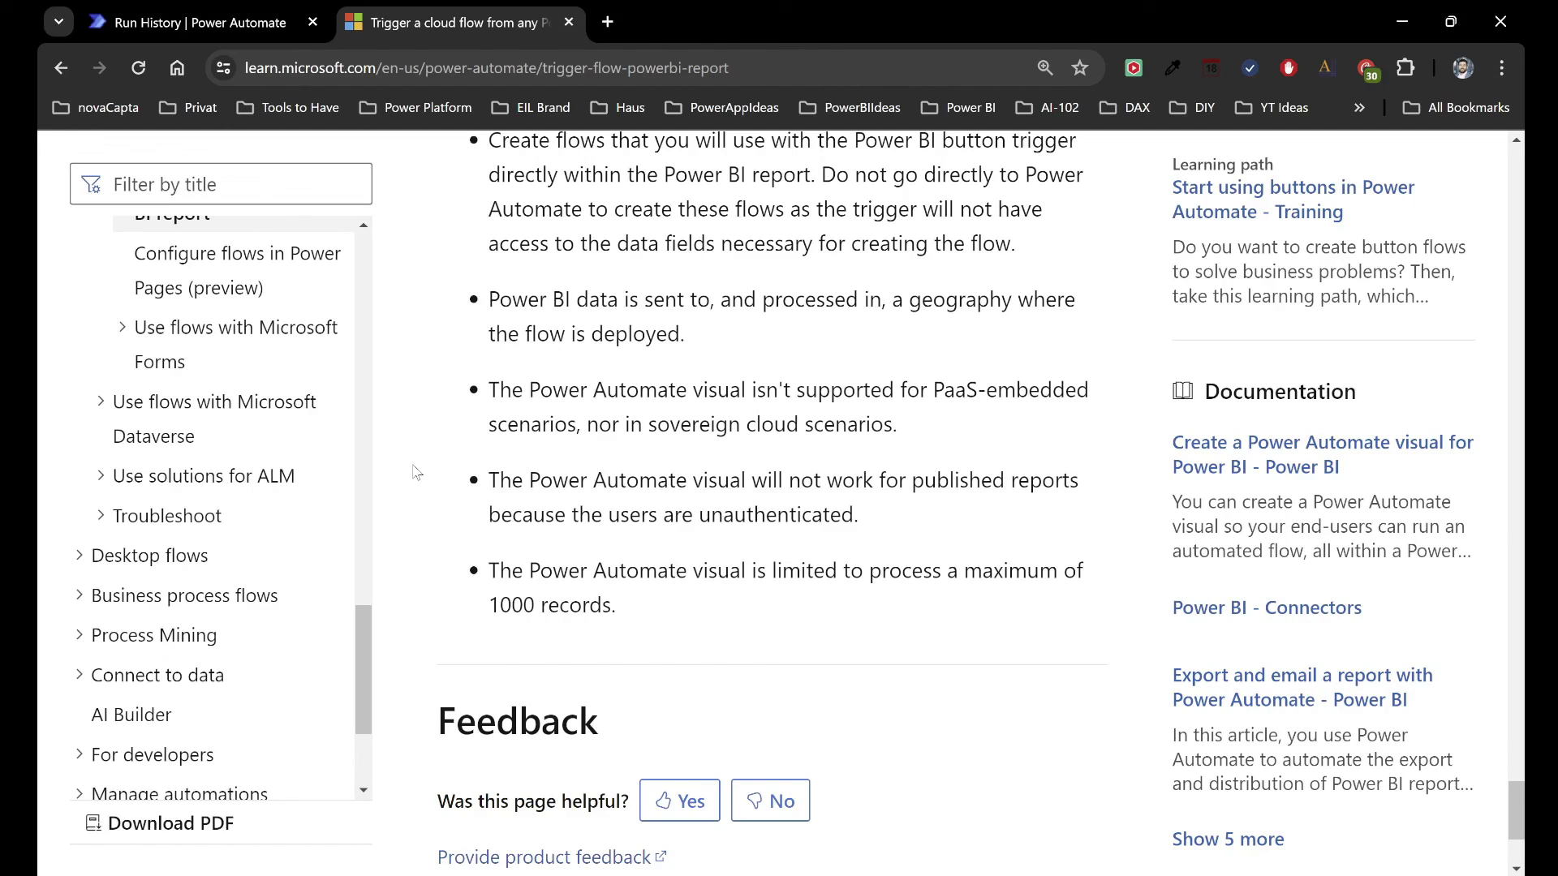
# Highlight the last limitation, about the visual's maximum number of records, and return to the flow run in Power Automate
pyautogui.scroll(-1, 416, 472)
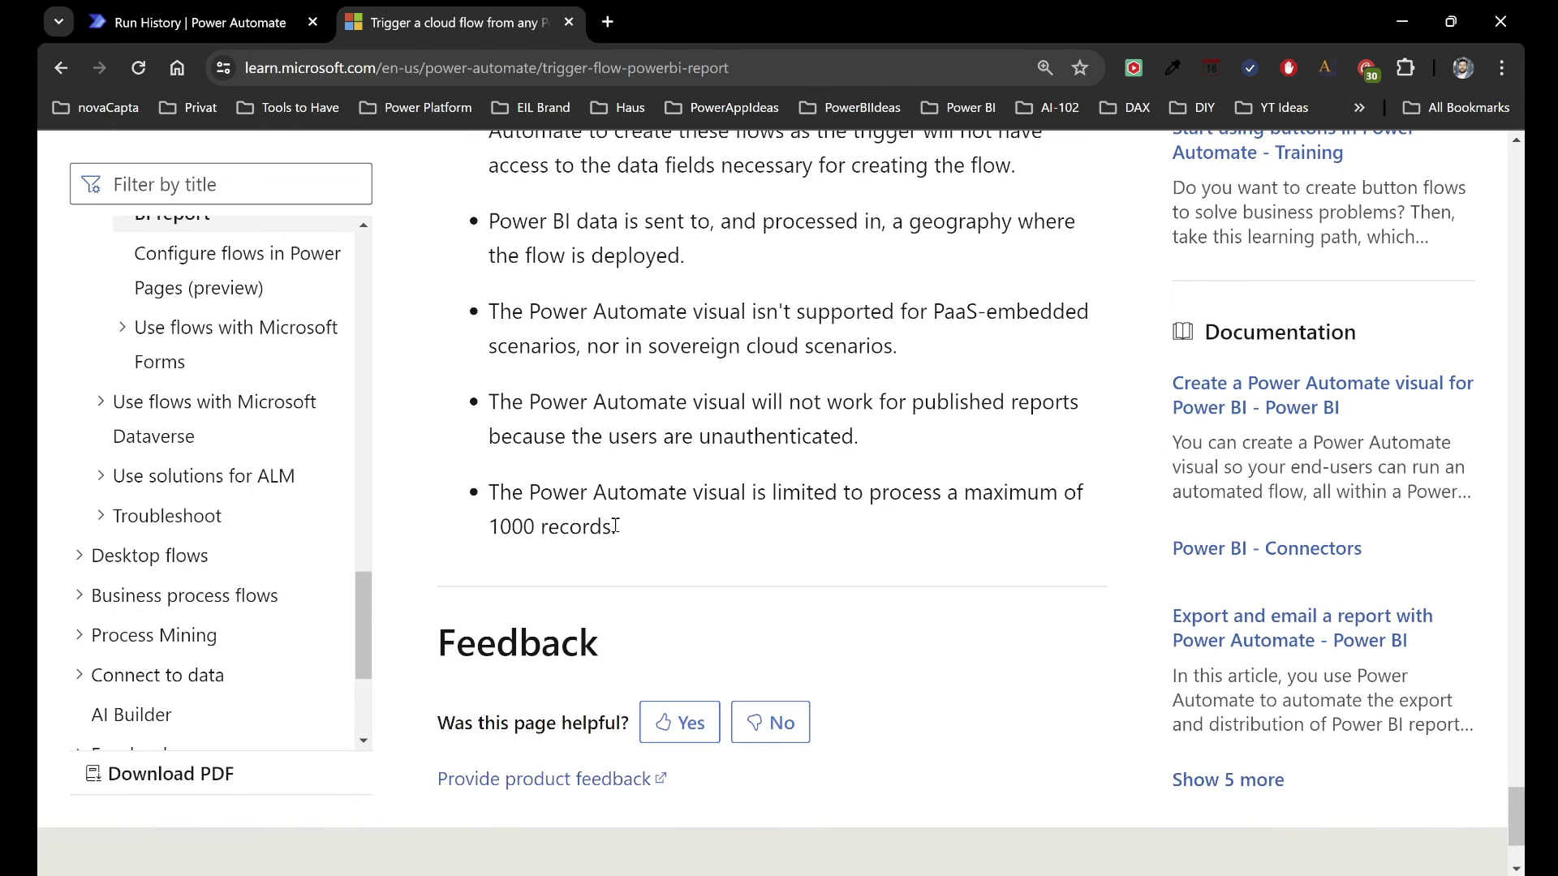
pyautogui.moveTo(616, 528); pyautogui.dragTo(477, 502)
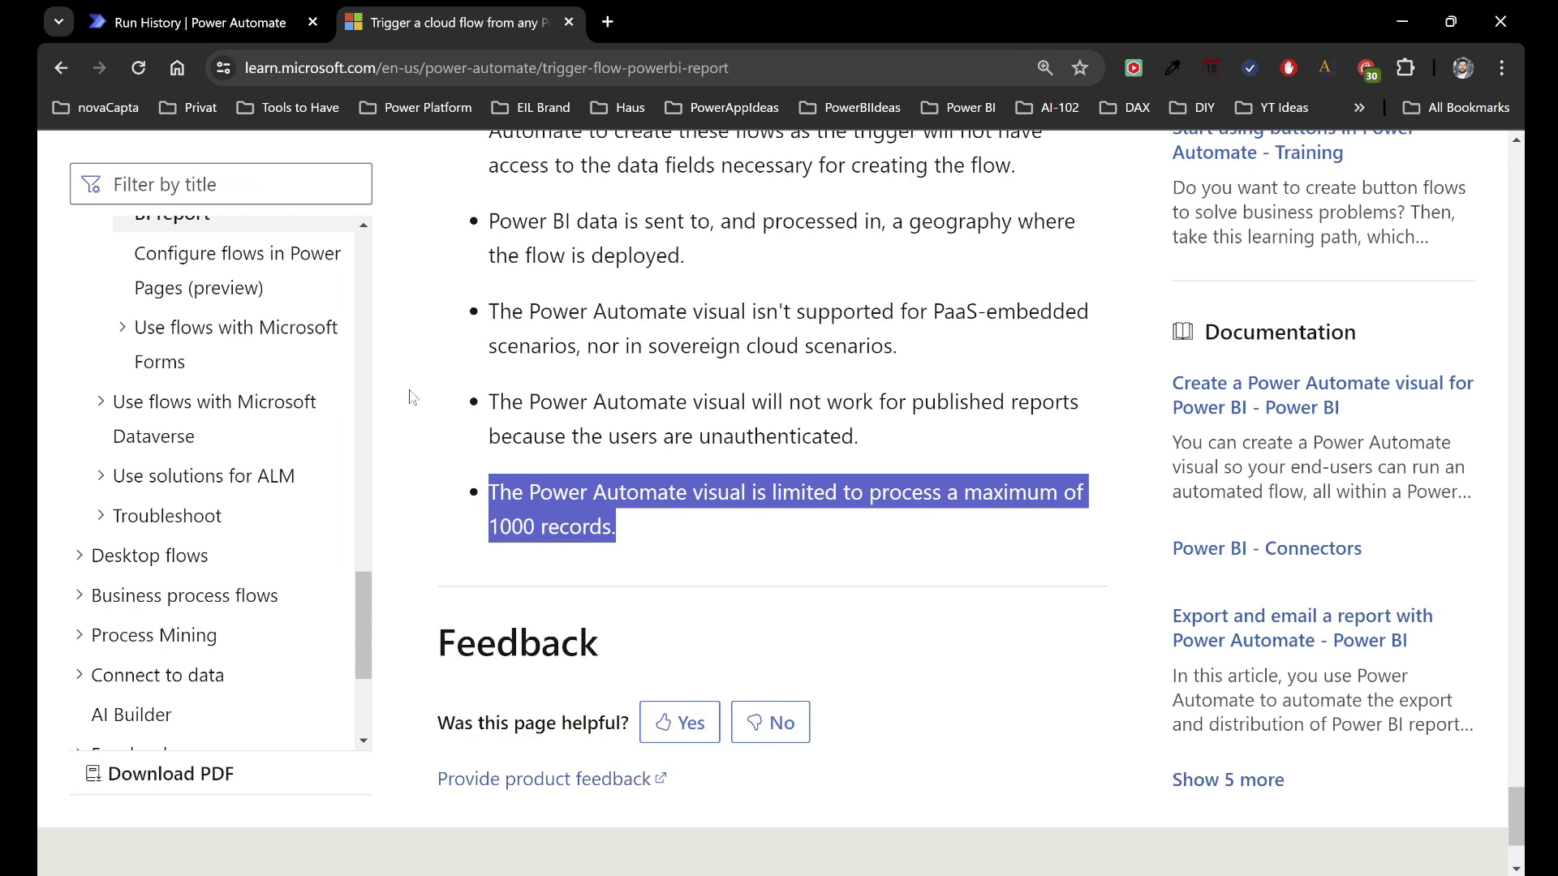
pyautogui.click(203, 22)
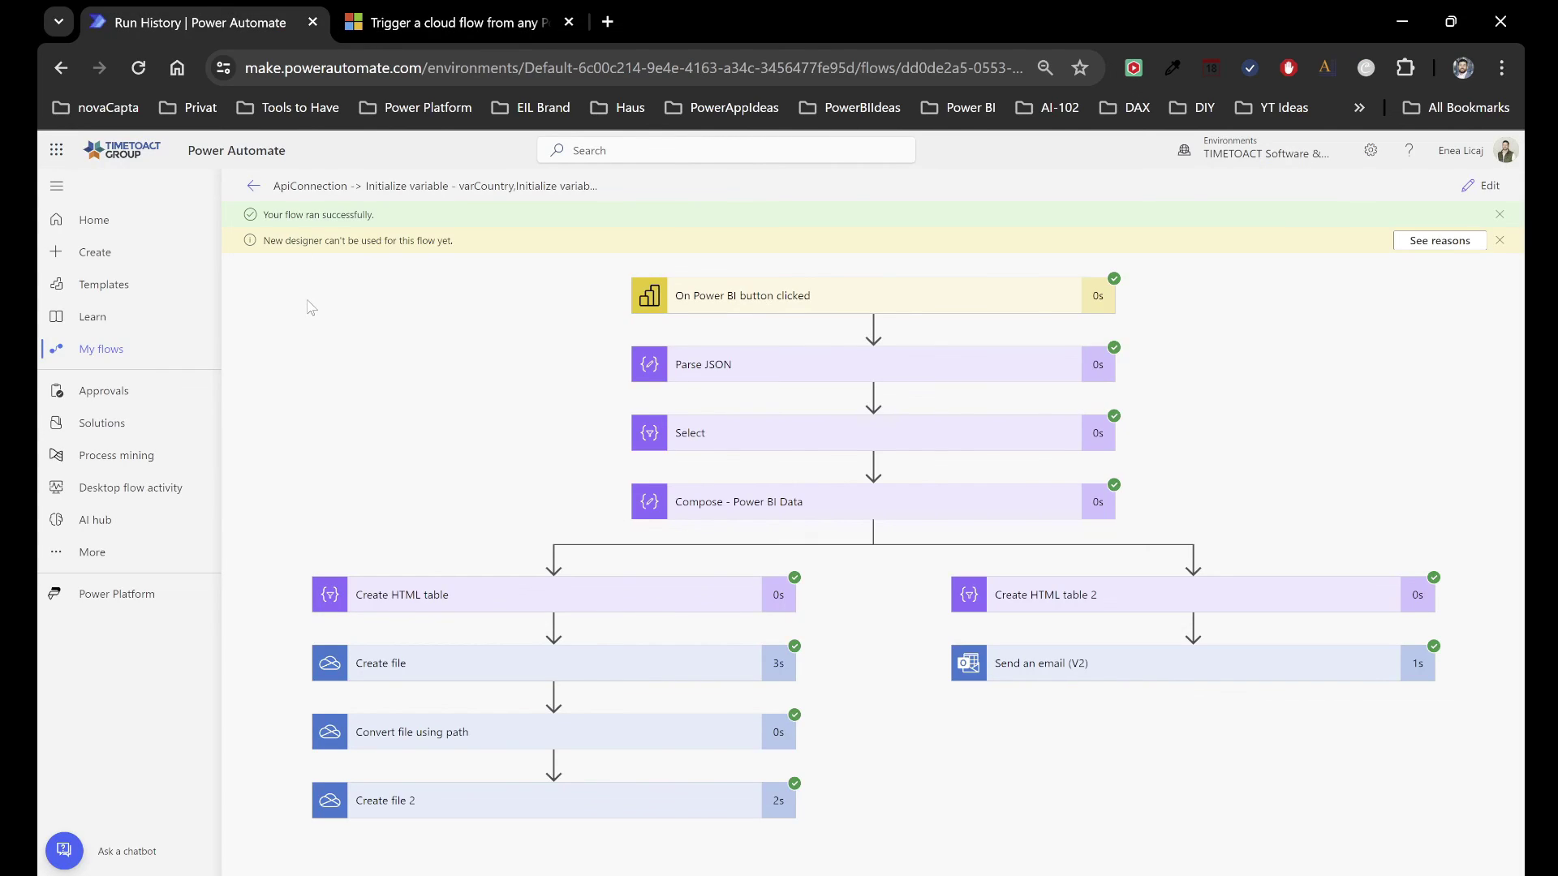